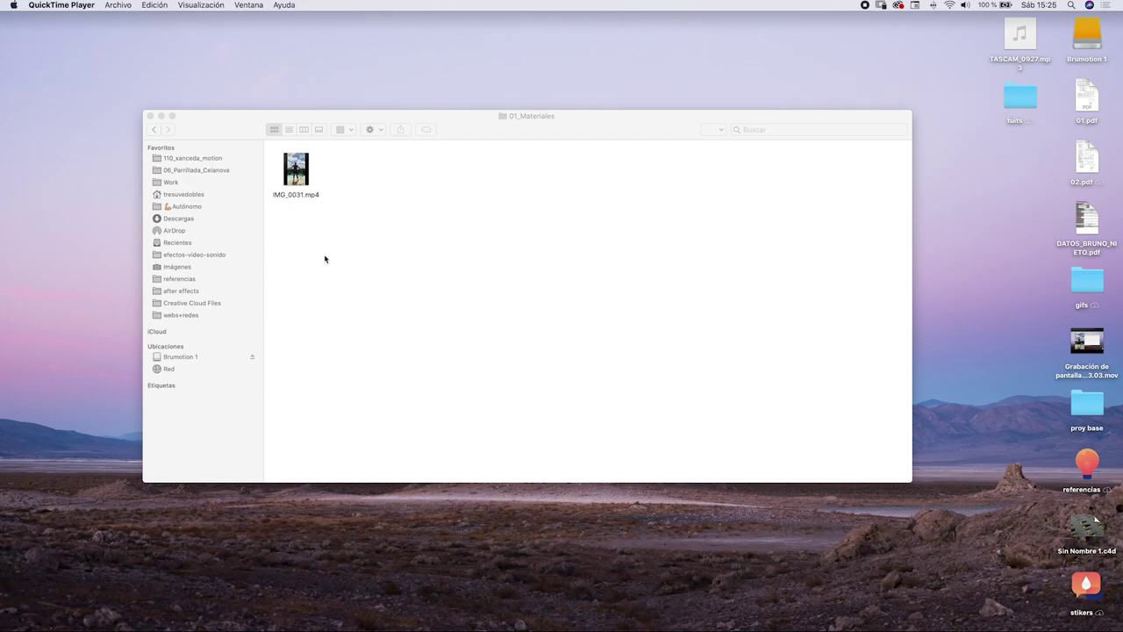
Step: Quick Look the pool clip IMG_0031.mp4 in Finder, then close the preview
click(307, 180)
key(space)
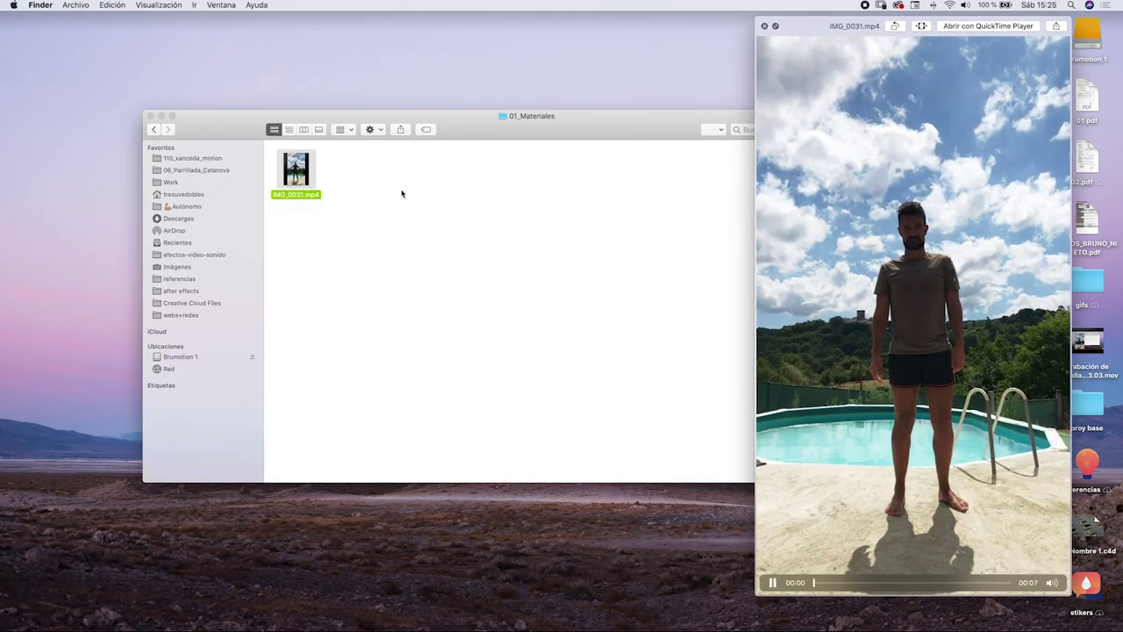
drag(864, 26, 505, 36)
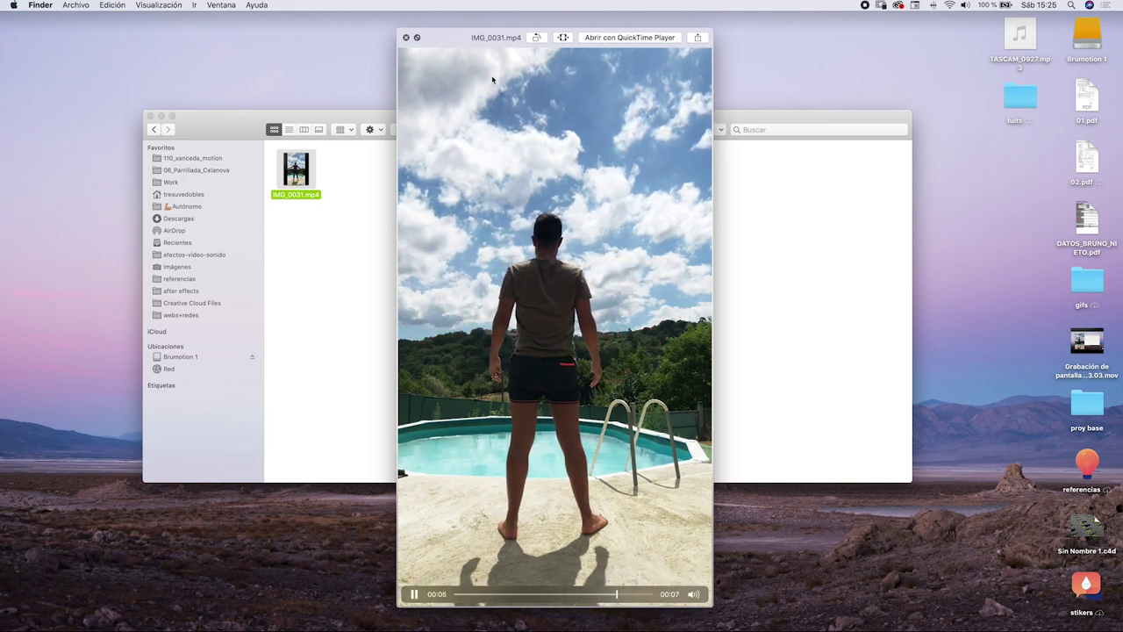
key(space)
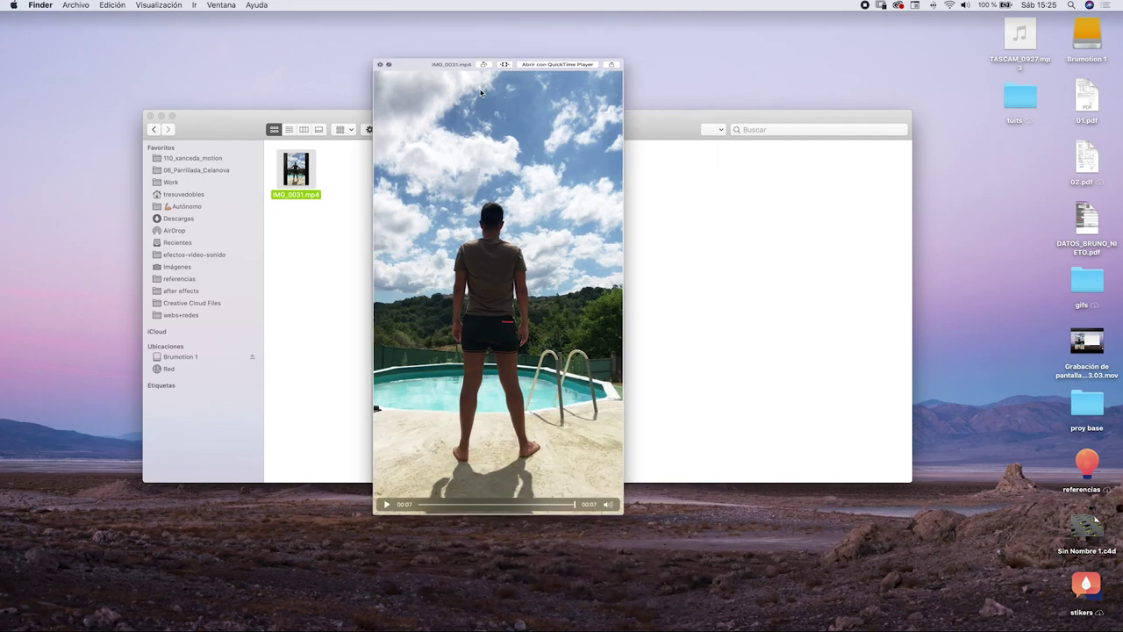
Step: Open TUTORIAL.aep from the 02_Proyecto folder in After Effects
click(152, 130)
double_click(363, 164)
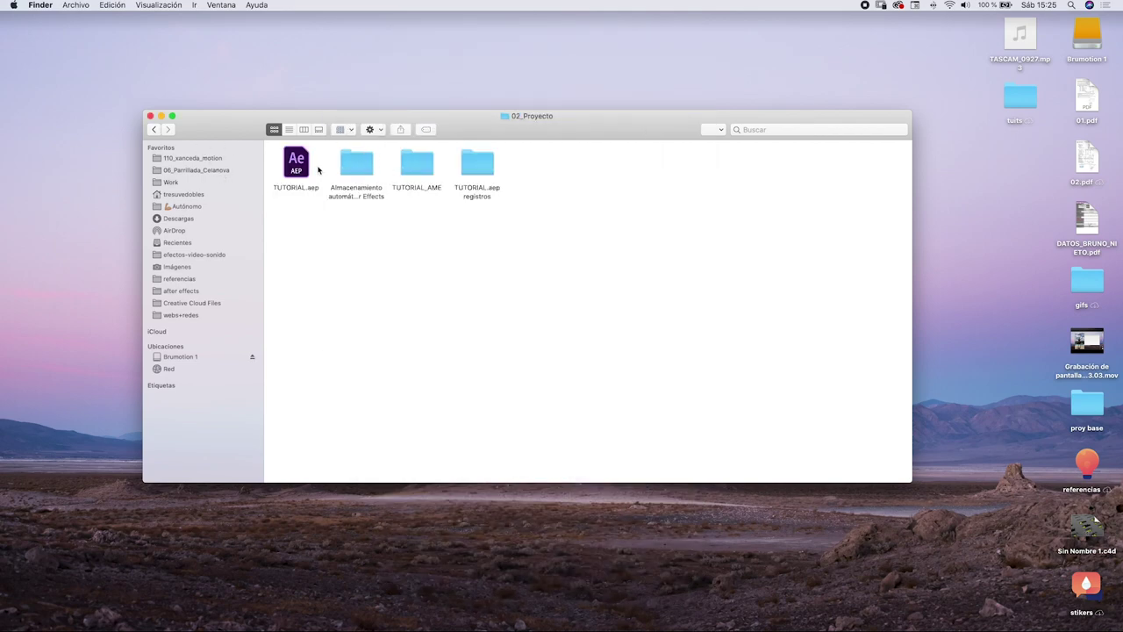
click(303, 164)
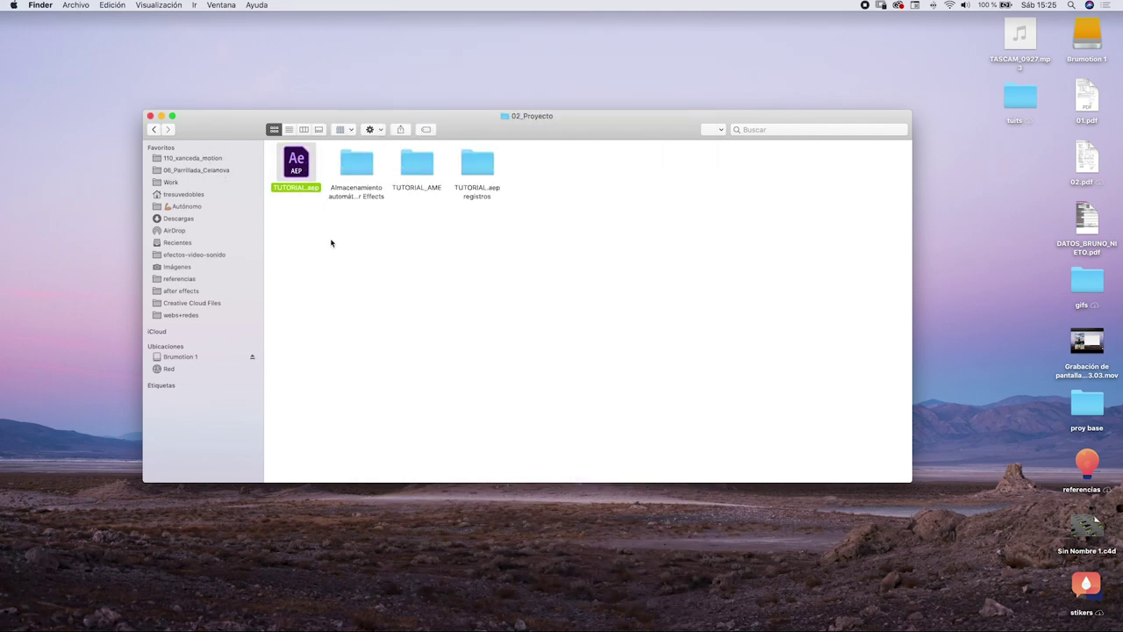
key(super+o)
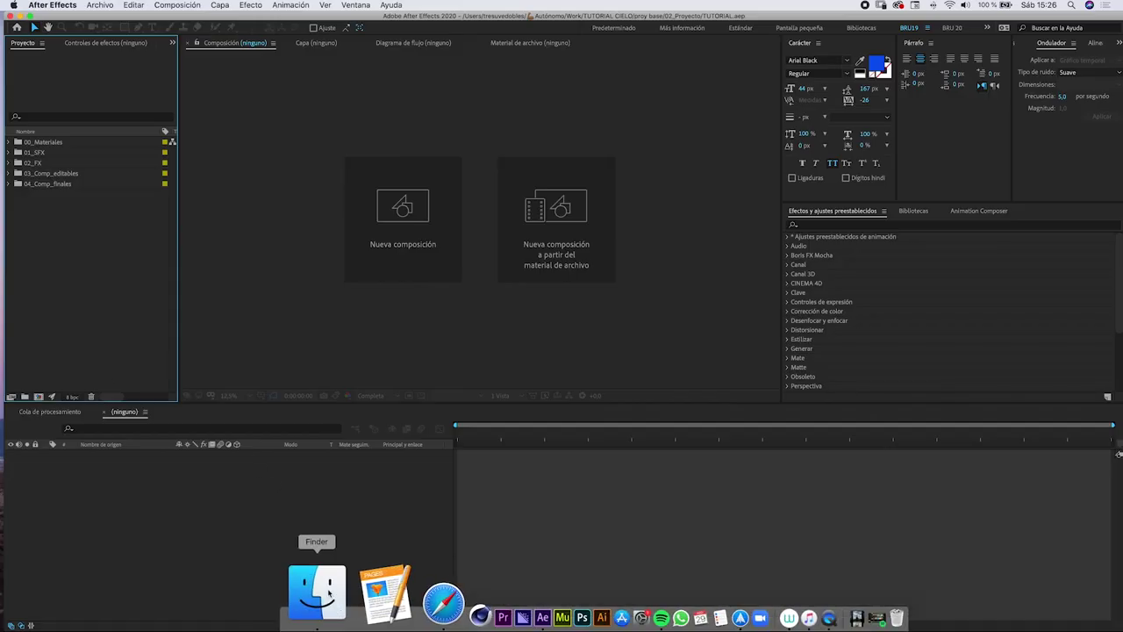
Step: Return to Finder and browse to the TUTORIAL CIELO sky clips folder
click(316, 592)
click(156, 130)
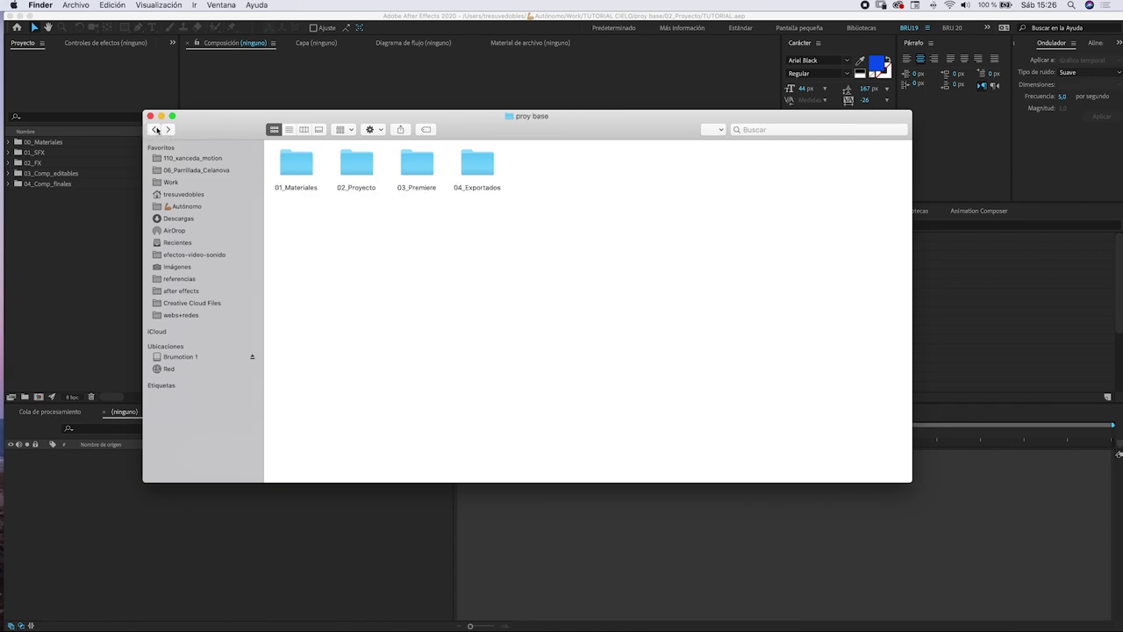
double_click(301, 166)
click(159, 131)
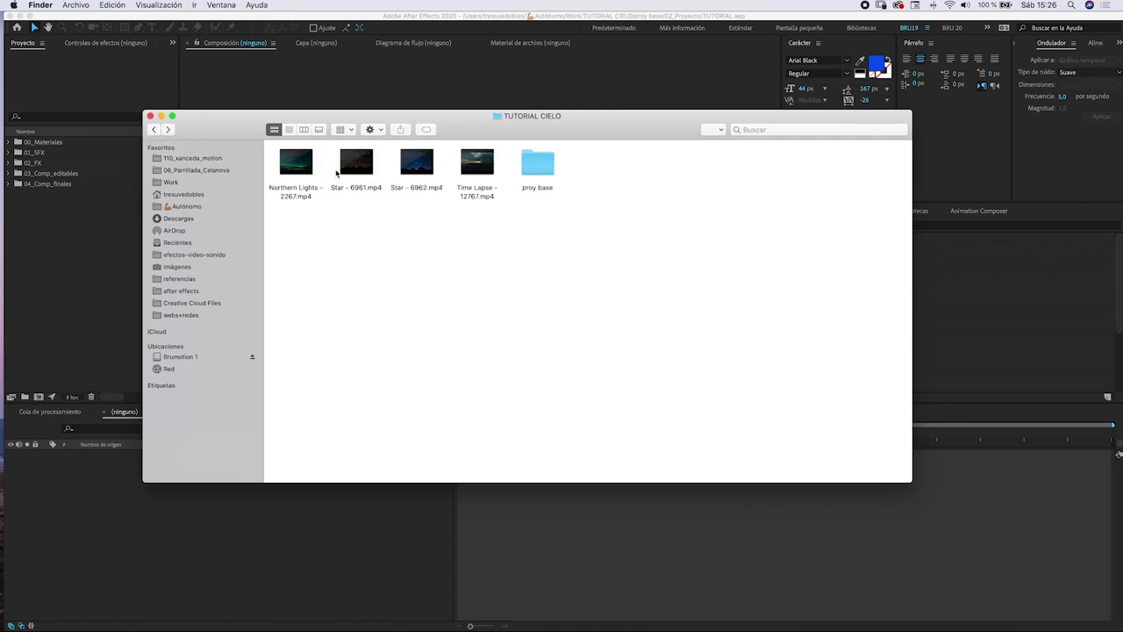
Step: Preview the Northern Lights, Star - 6961, Star - 6962 and Time Lapse clips, ending on Star - 6962.mp4
click(310, 174)
key(space)
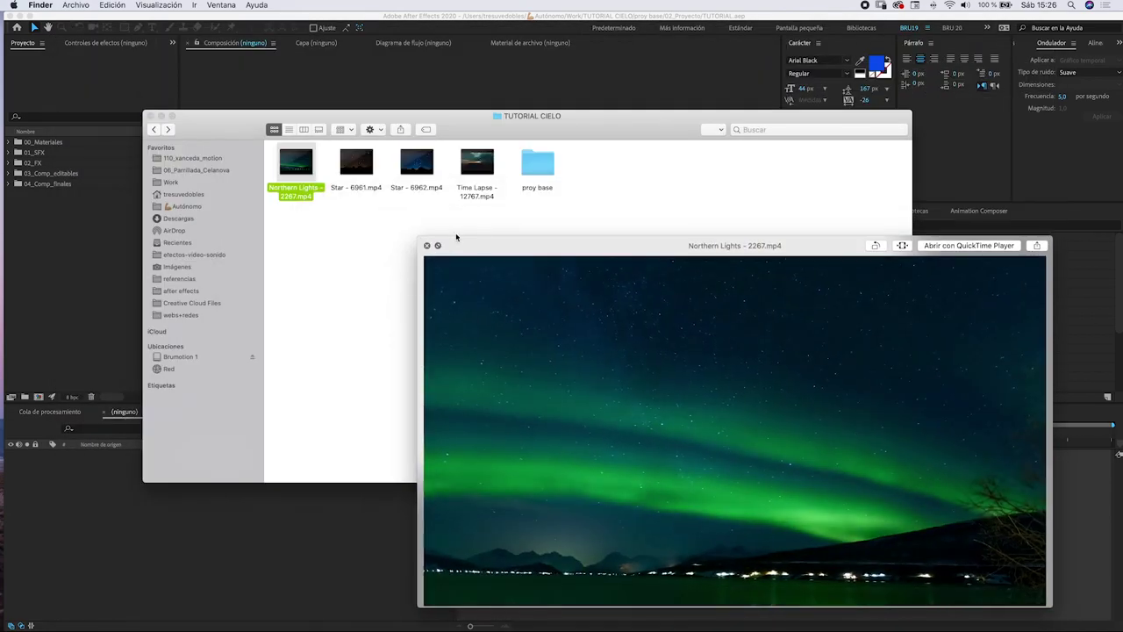
drag(497, 255, 305, 217)
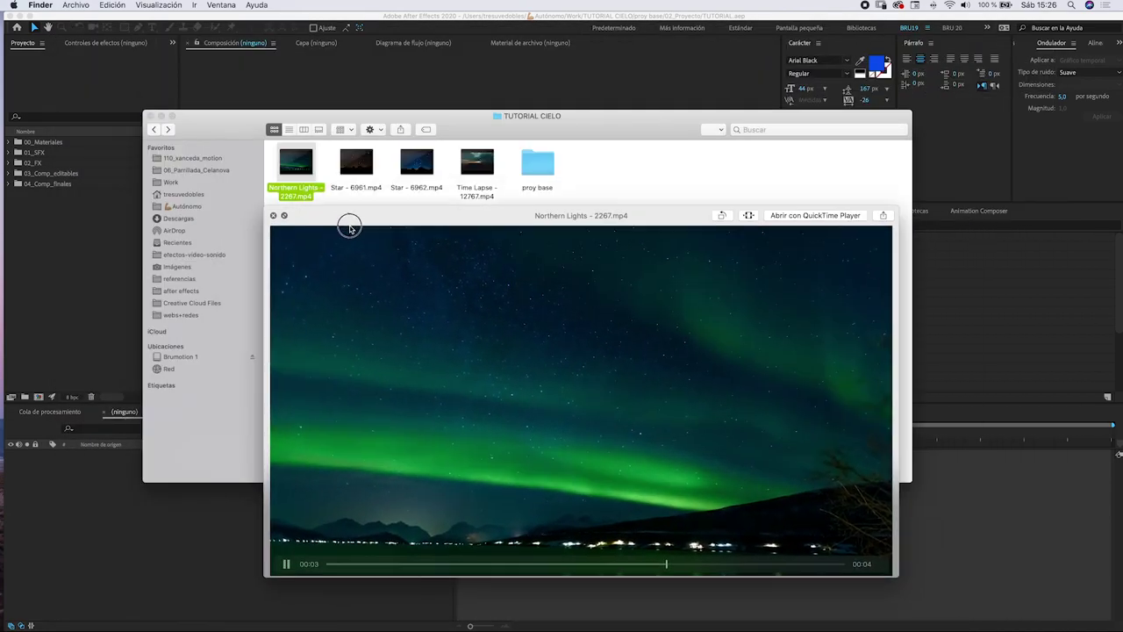
click(367, 175)
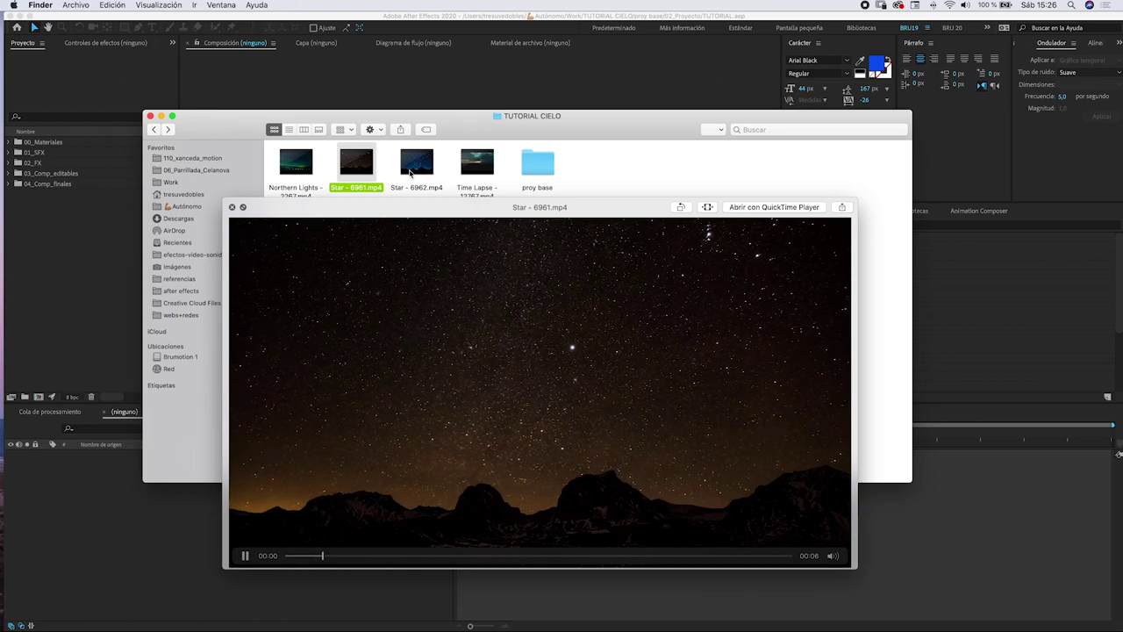
click(419, 171)
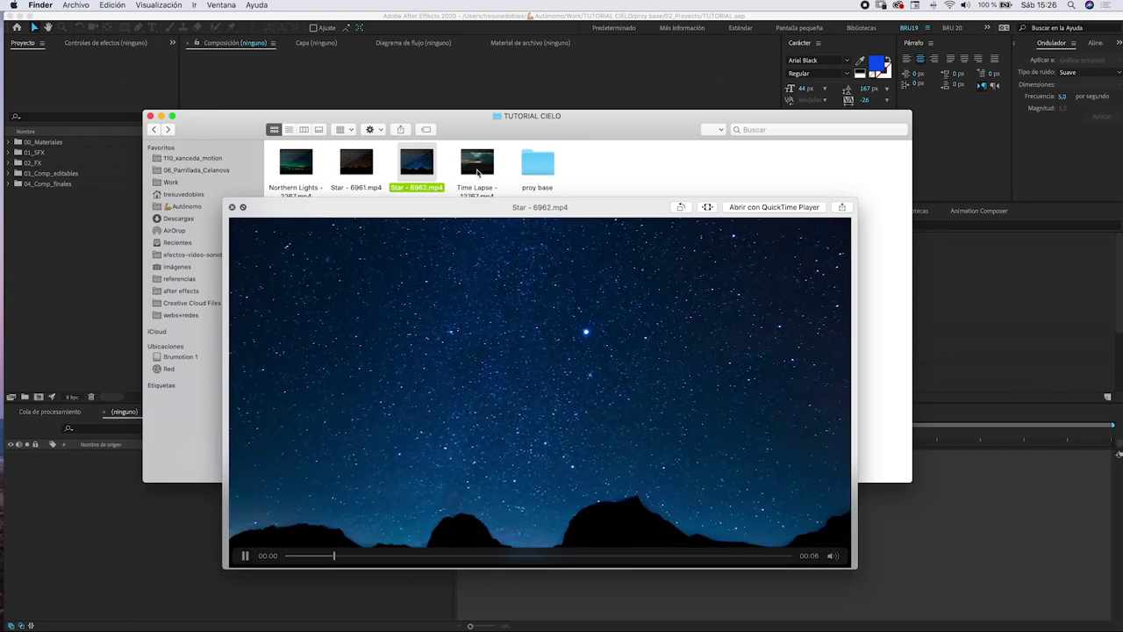
click(478, 171)
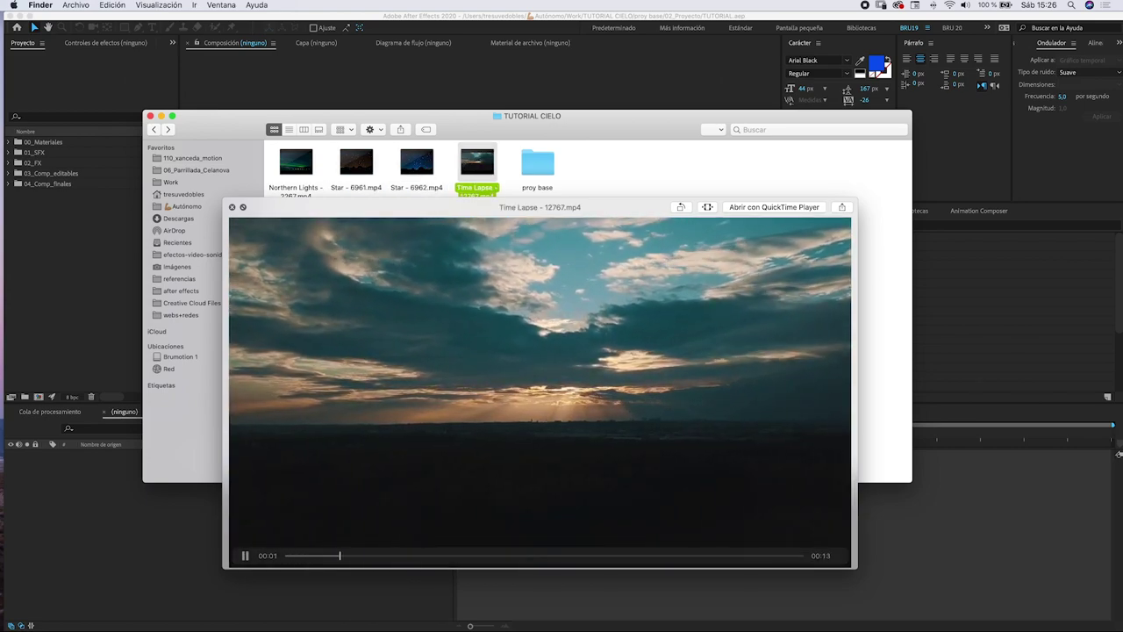
key(Left)
key(space)
Step: Import Star - 6962.mp4 and IMG_0031.mp4 from 01_Materiales into the project
drag(417, 163, 51, 227)
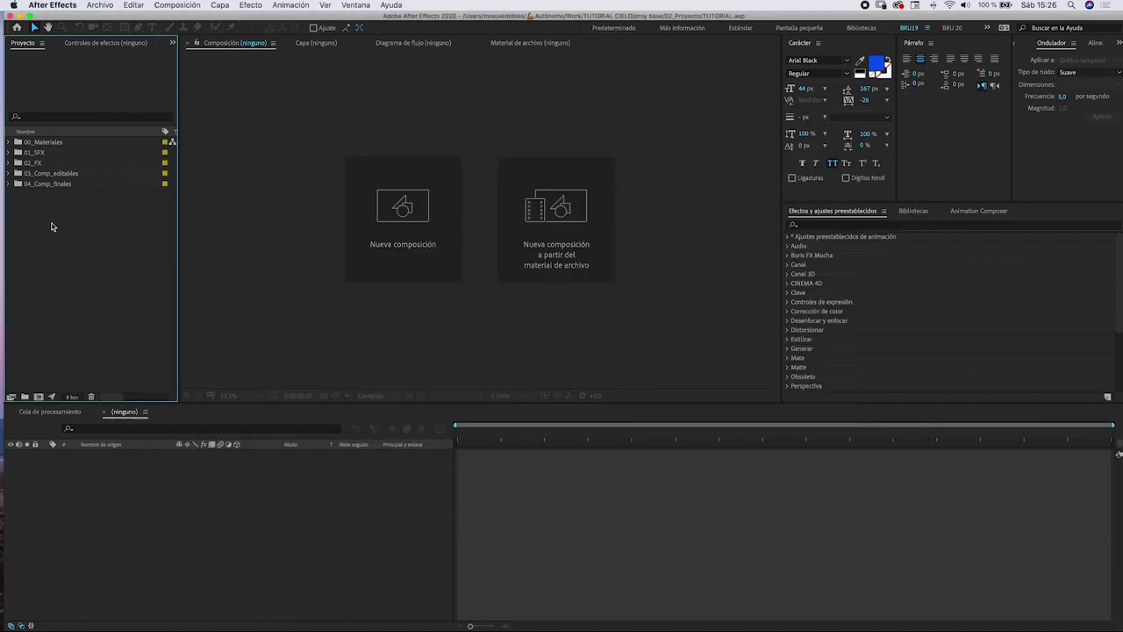
key(super+z)
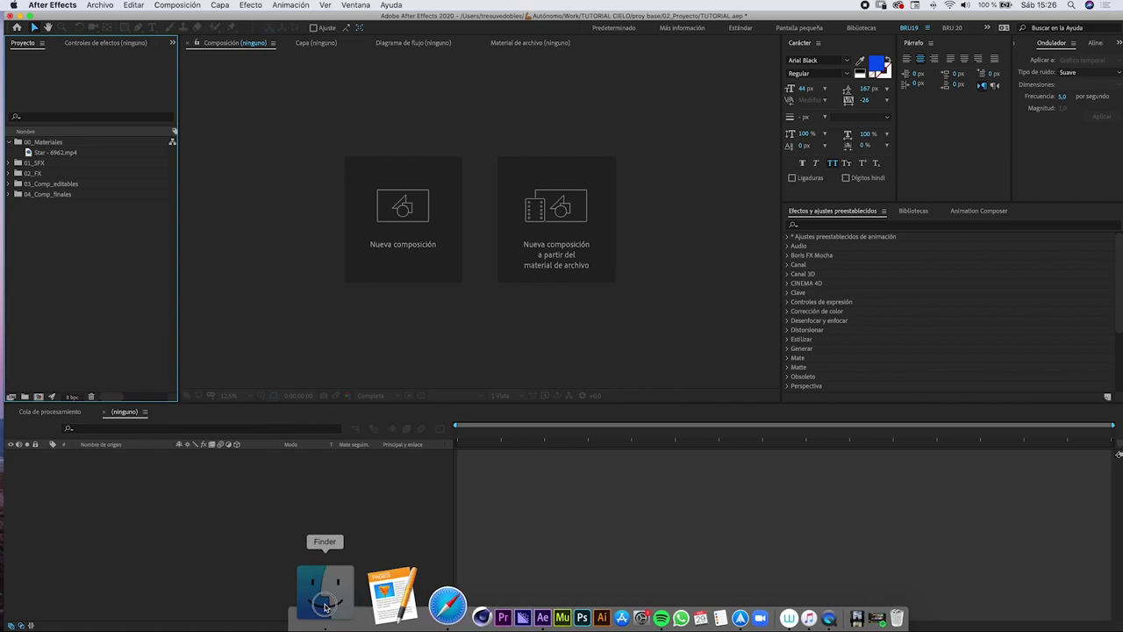
click(319, 588)
double_click(542, 165)
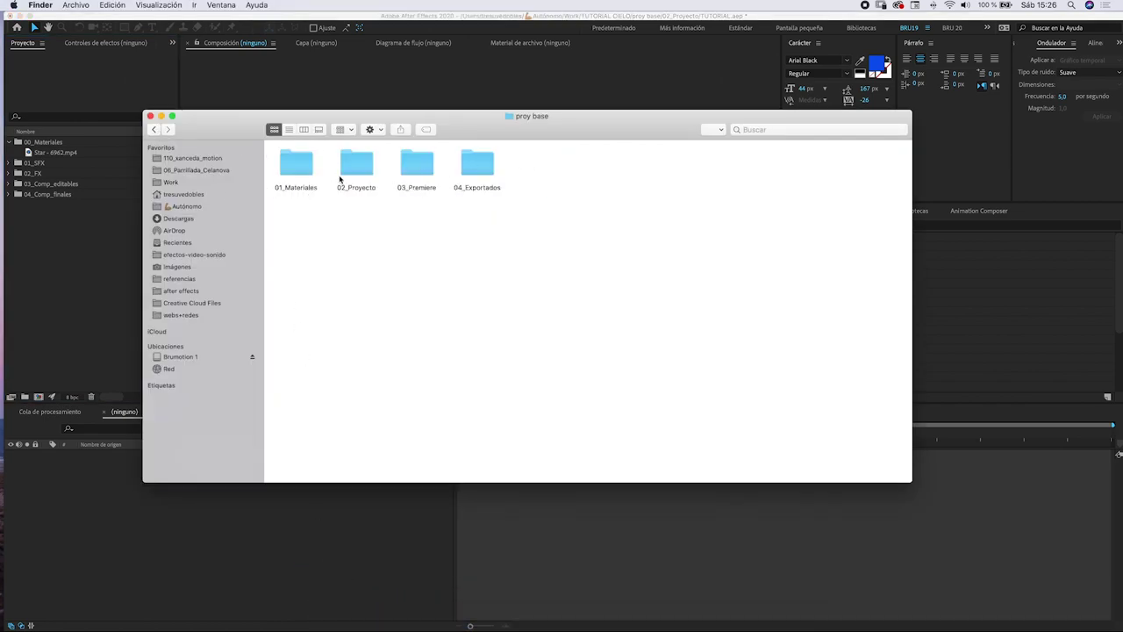
double_click(296, 165)
mouse_move(295, 169)
mouse_down()
mouse_move(69, 172)
mouse_move(44, 143)
mouse_up()
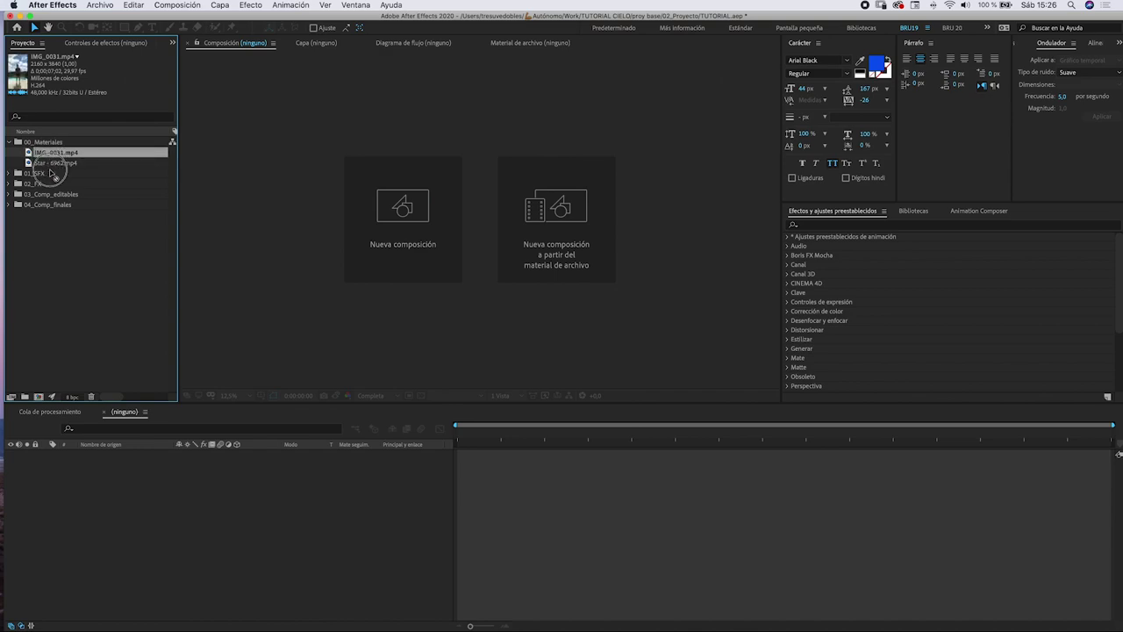
Step: Build an IMG_0031 composition from the clip and split its layer at 0;00;03;04 with Dividir capa
drag(48, 389, 40, 395)
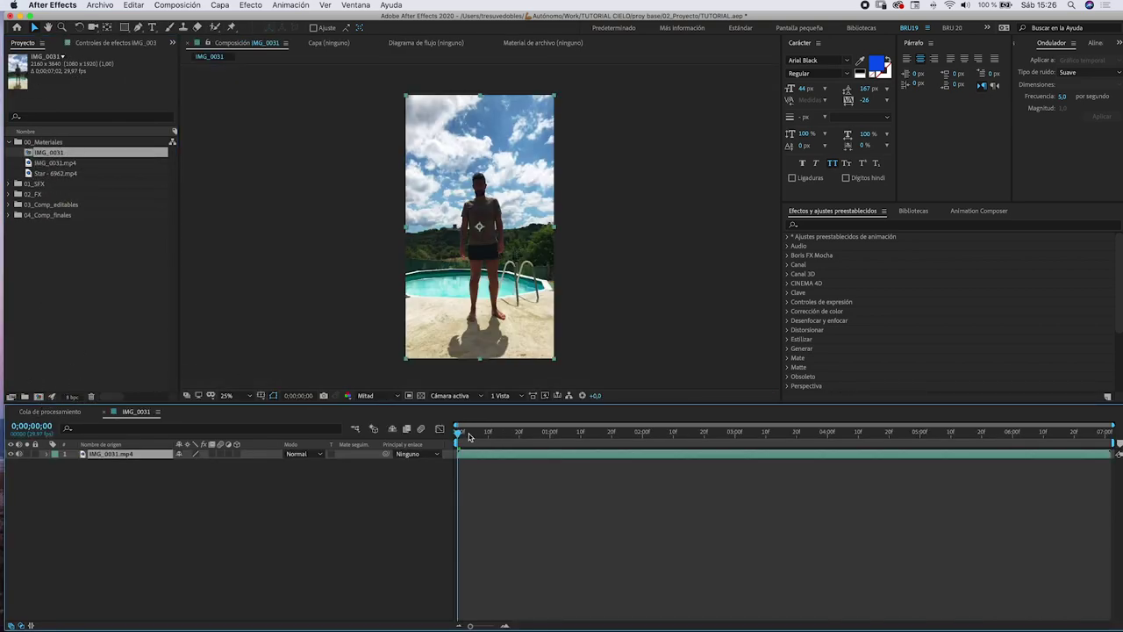
mouse_move(470, 437)
mouse_down()
mouse_move(772, 446)
mouse_move(749, 446)
mouse_up()
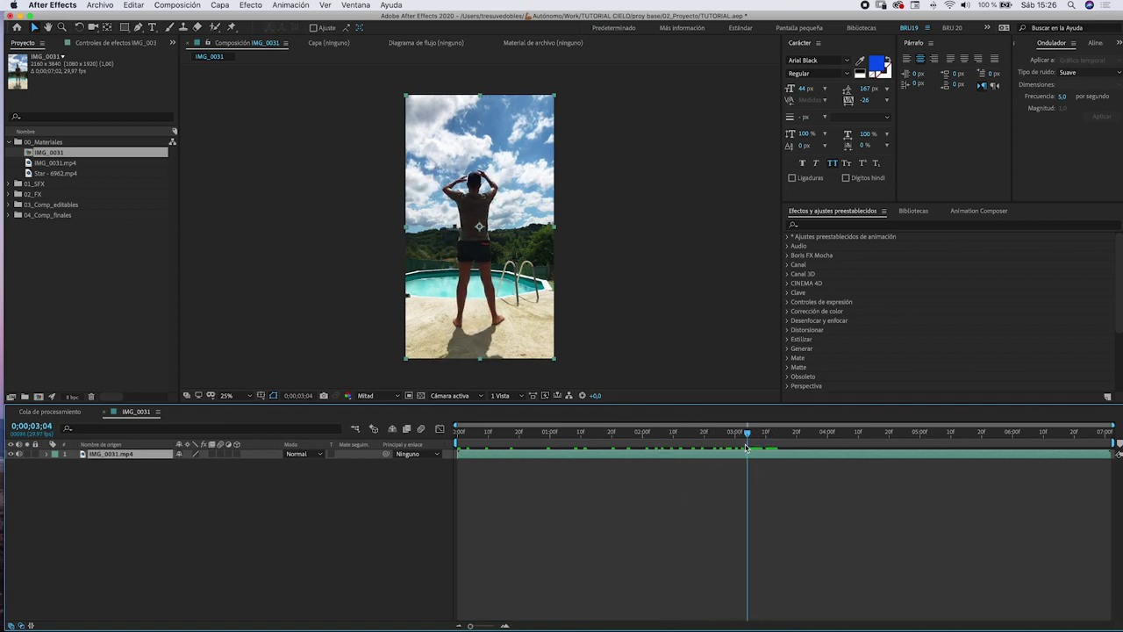
click(133, 5)
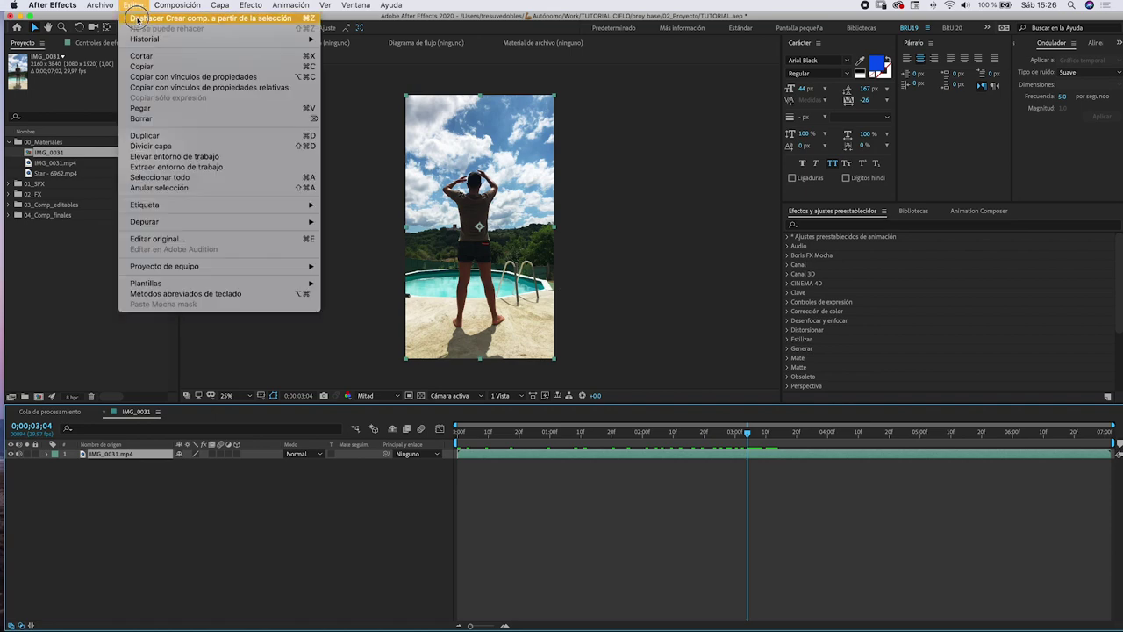
click(151, 146)
mouse_move(757, 435)
mouse_down()
mouse_move(842, 454)
mouse_move(760, 435)
mouse_up()
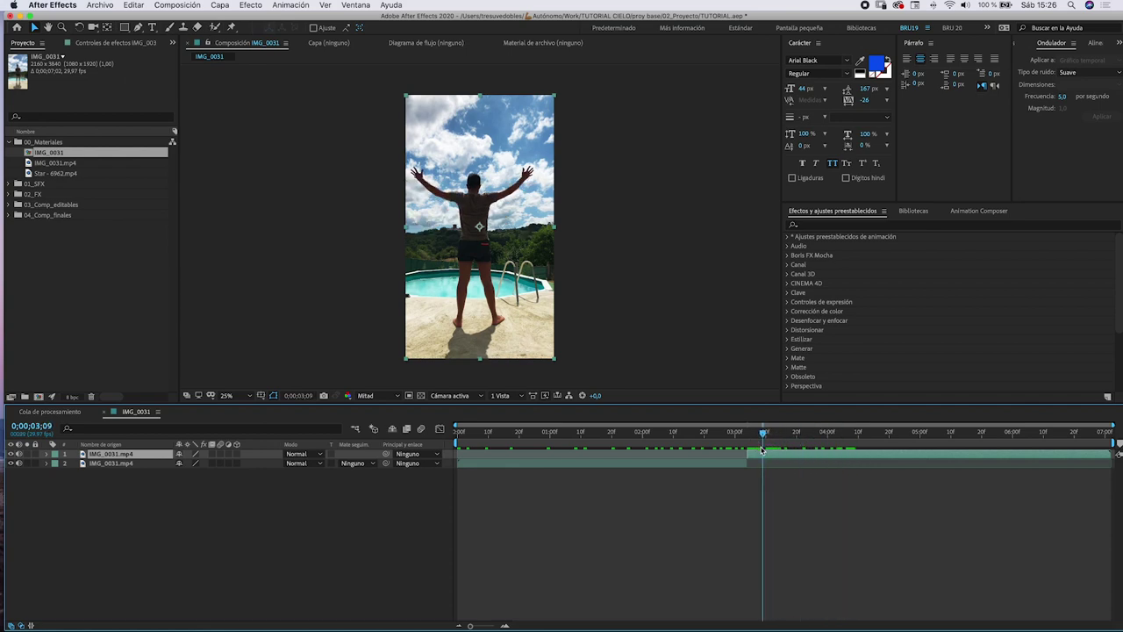
click(252, 5)
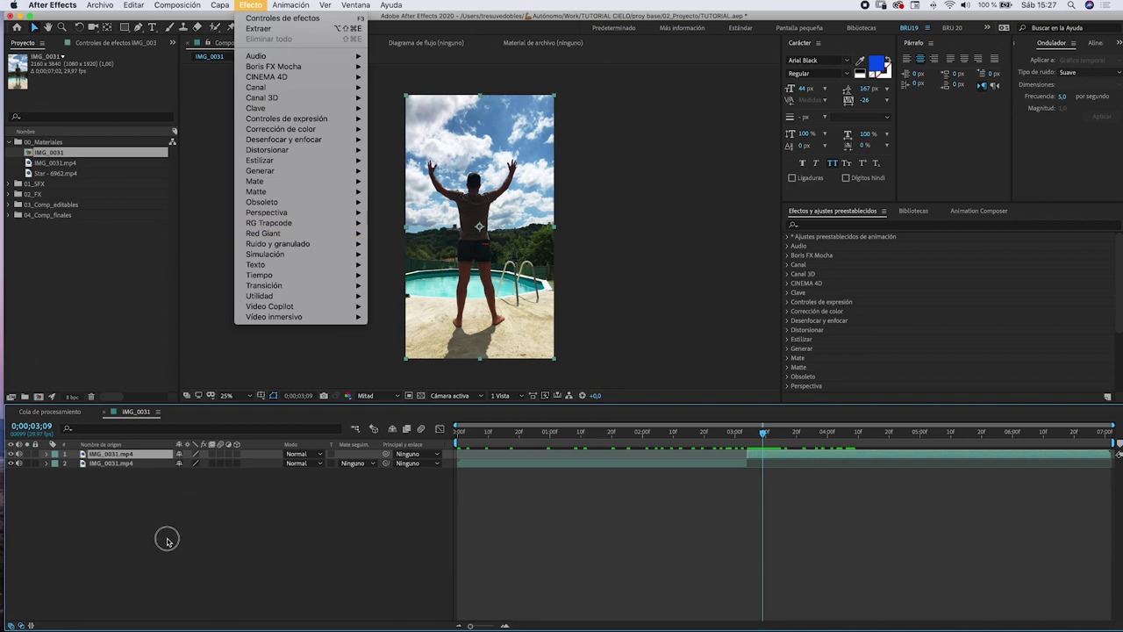
Step: Key the top layer with Extraer on the Azul channel, black point 95, inverted
mouse_move(277, 108)
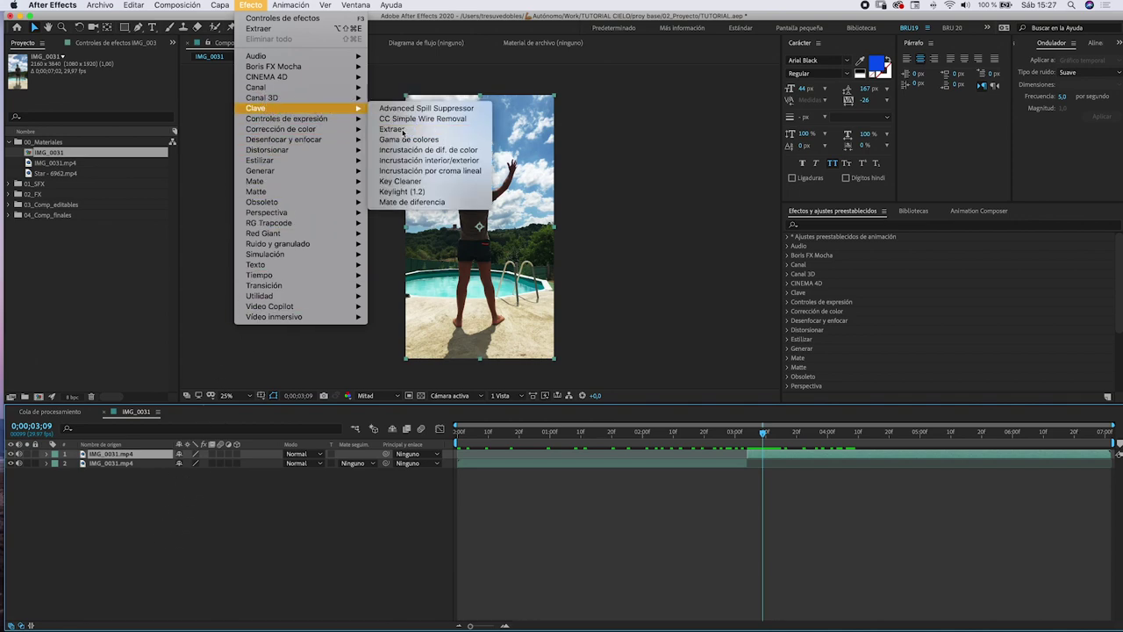
click(403, 131)
click(126, 147)
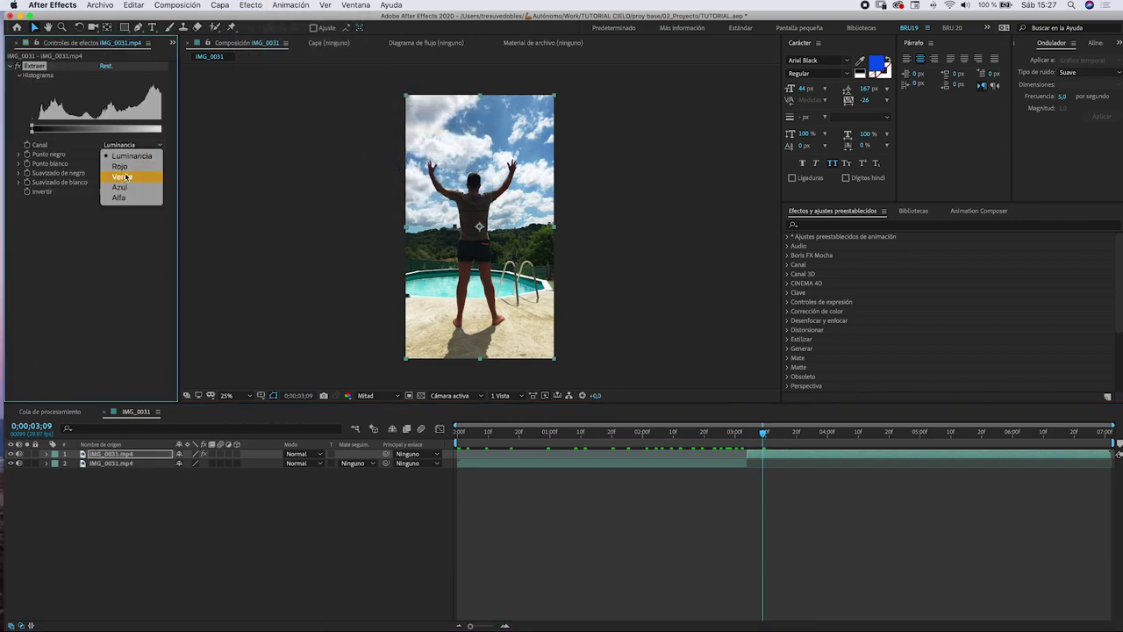
click(128, 188)
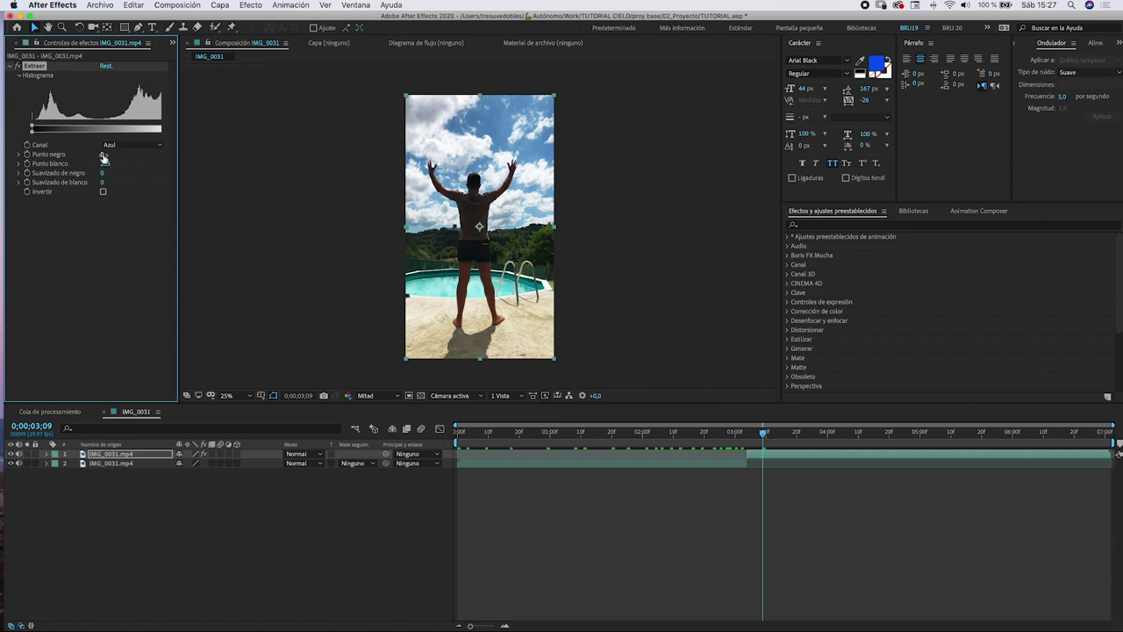
drag(105, 154, 150, 149)
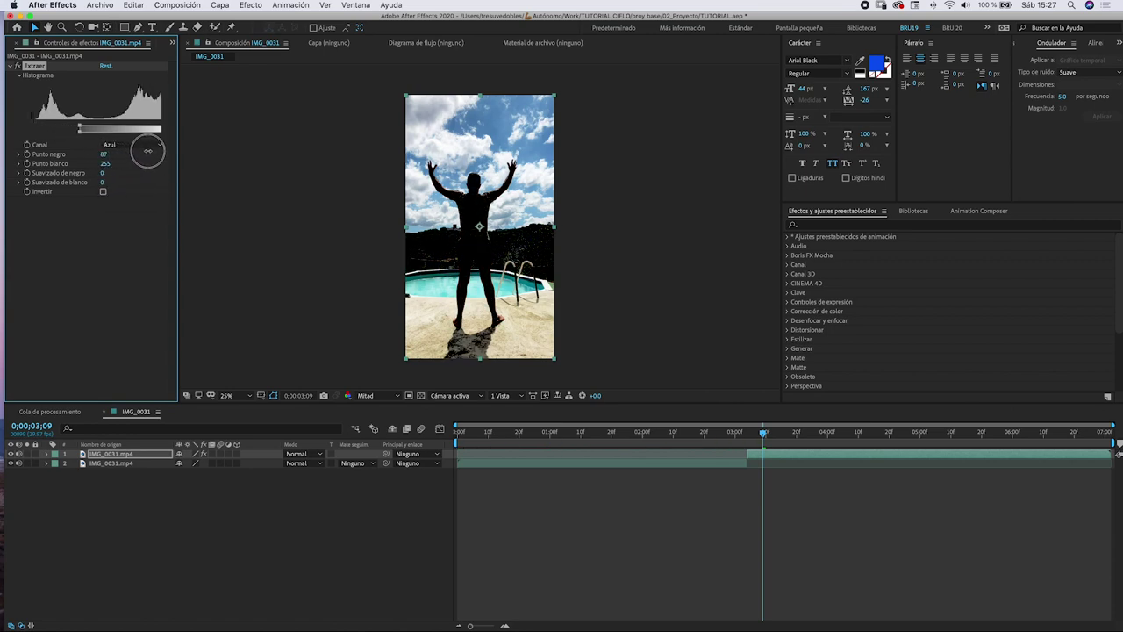
click(104, 192)
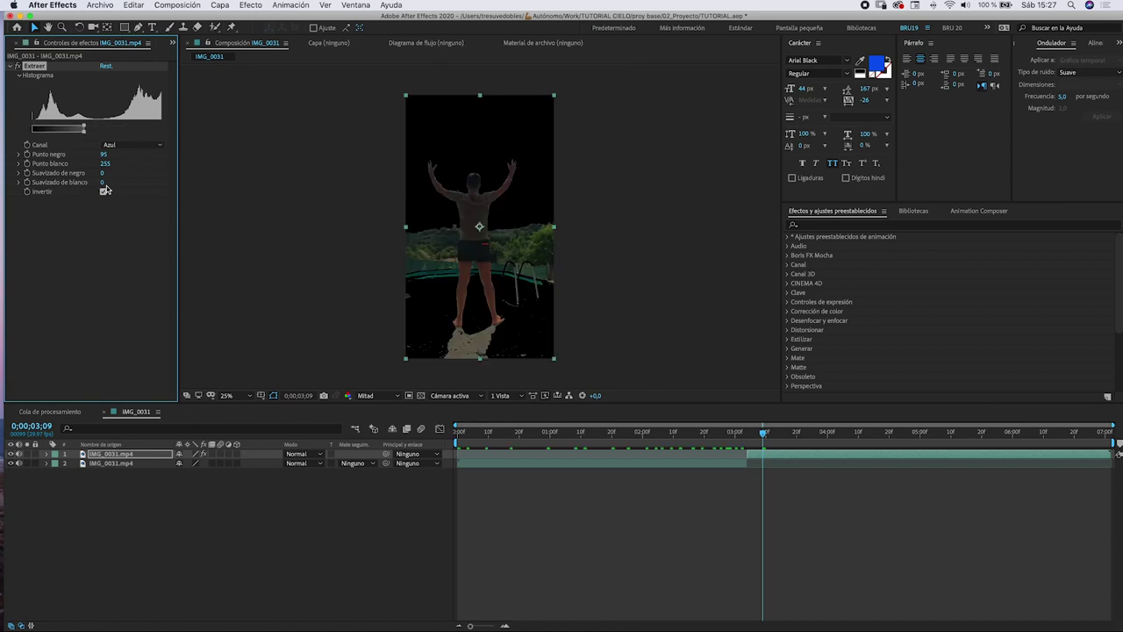
Step: Refine the key to black softness 1 and black point 117, and nudge the top layer earlier
drag(111, 173, 103, 173)
drag(781, 432, 853, 441)
drag(106, 156, 112, 153)
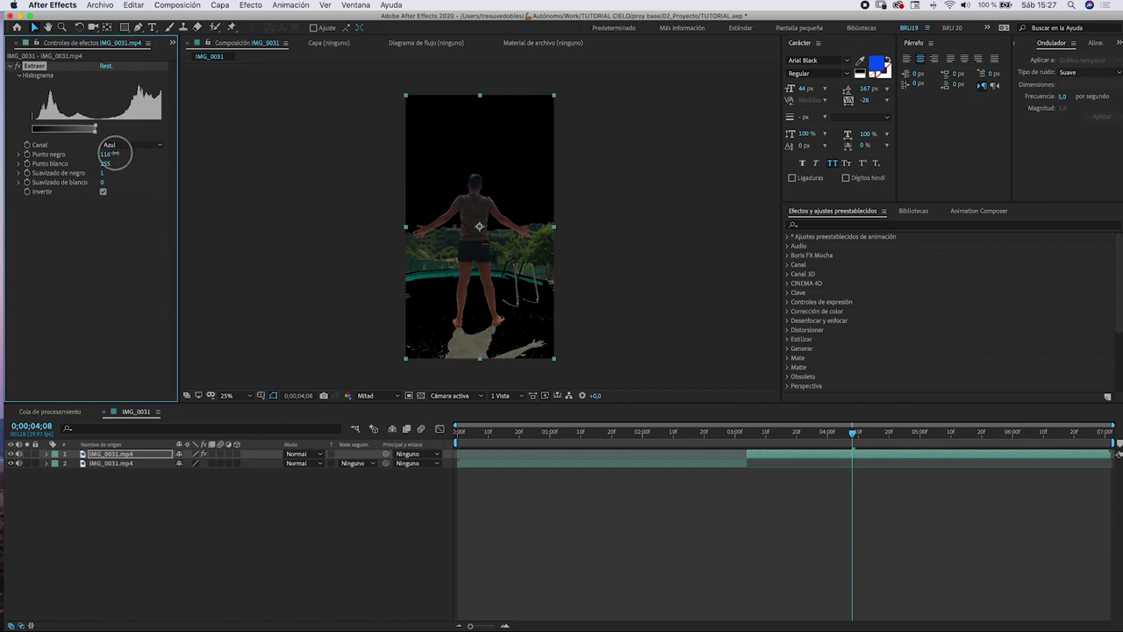
drag(764, 433, 945, 457)
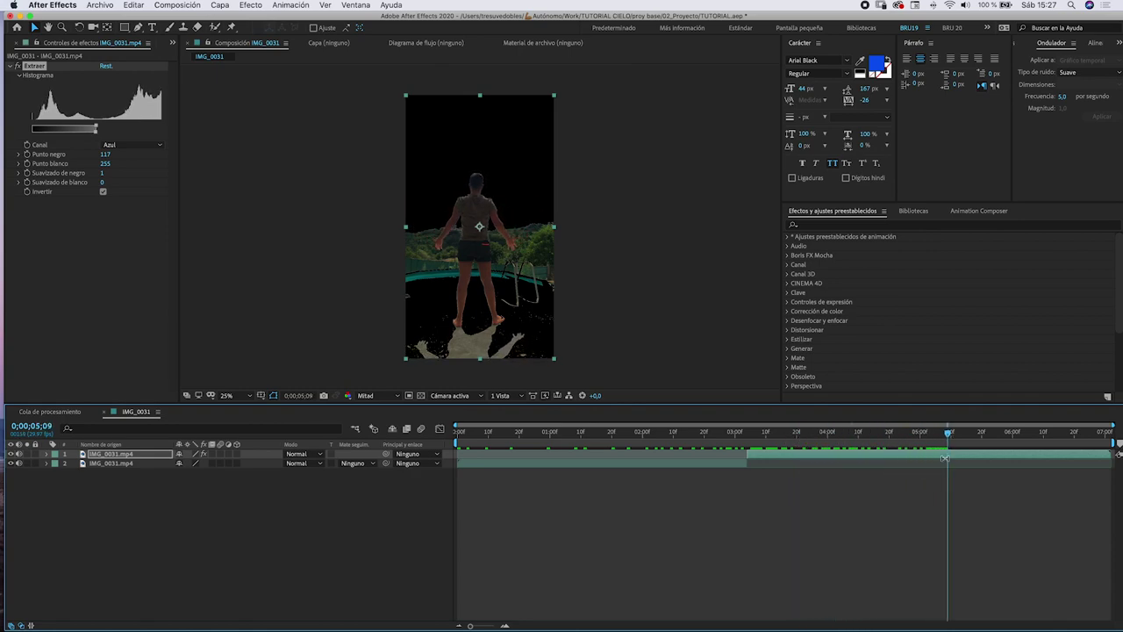
drag(792, 459, 825, 444)
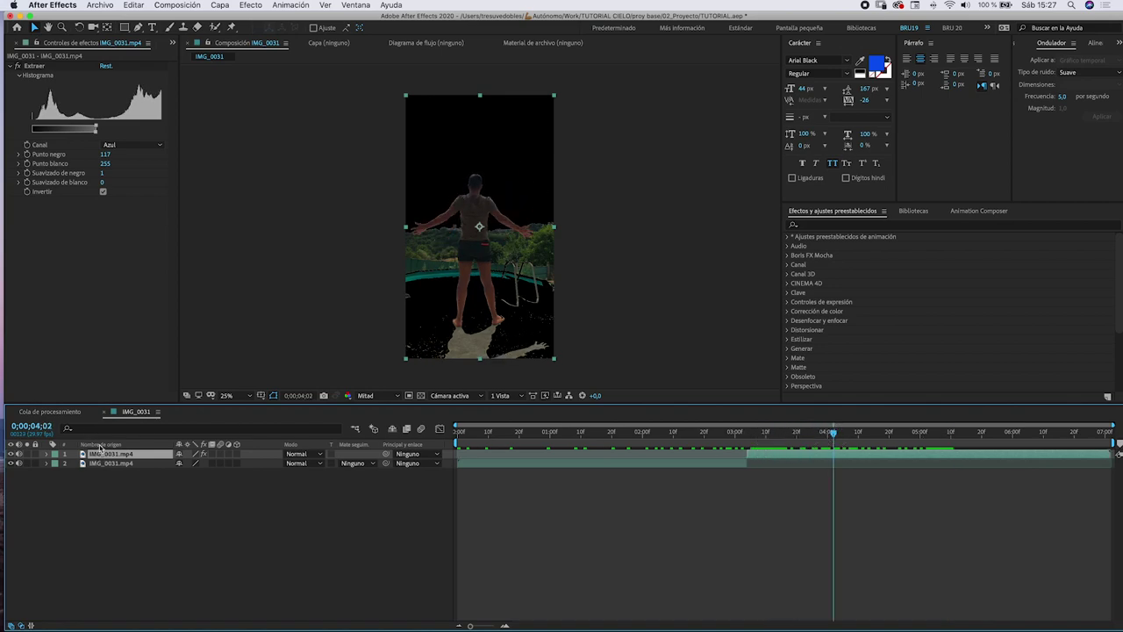
Step: Copy and paste the pool clip layer to make a third copy
click(133, 4)
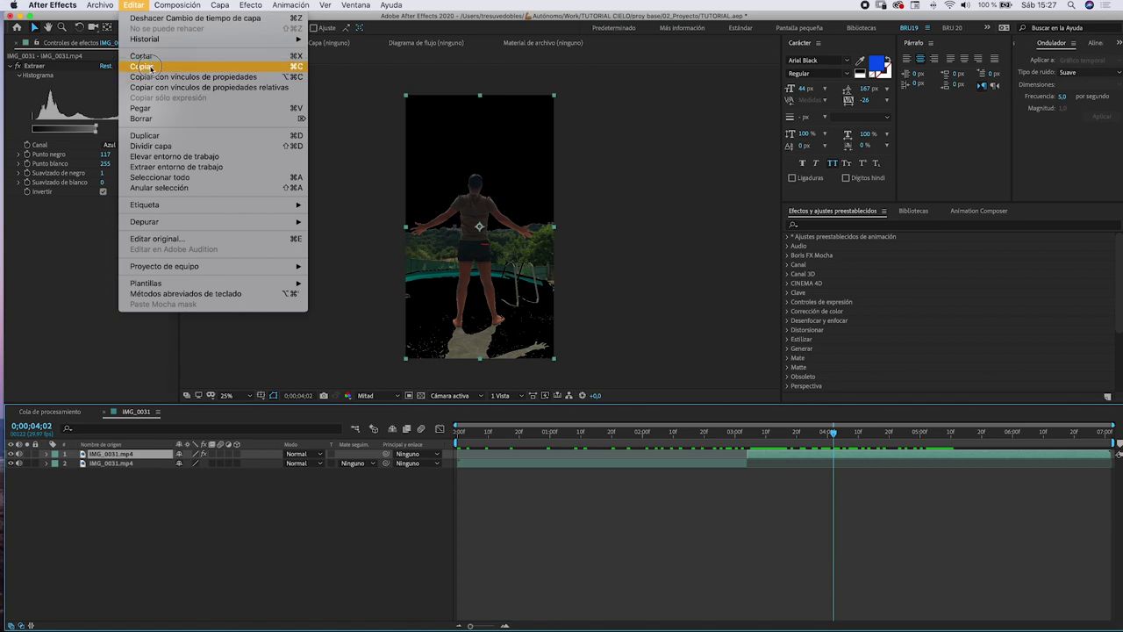
click(290, 56)
click(135, 5)
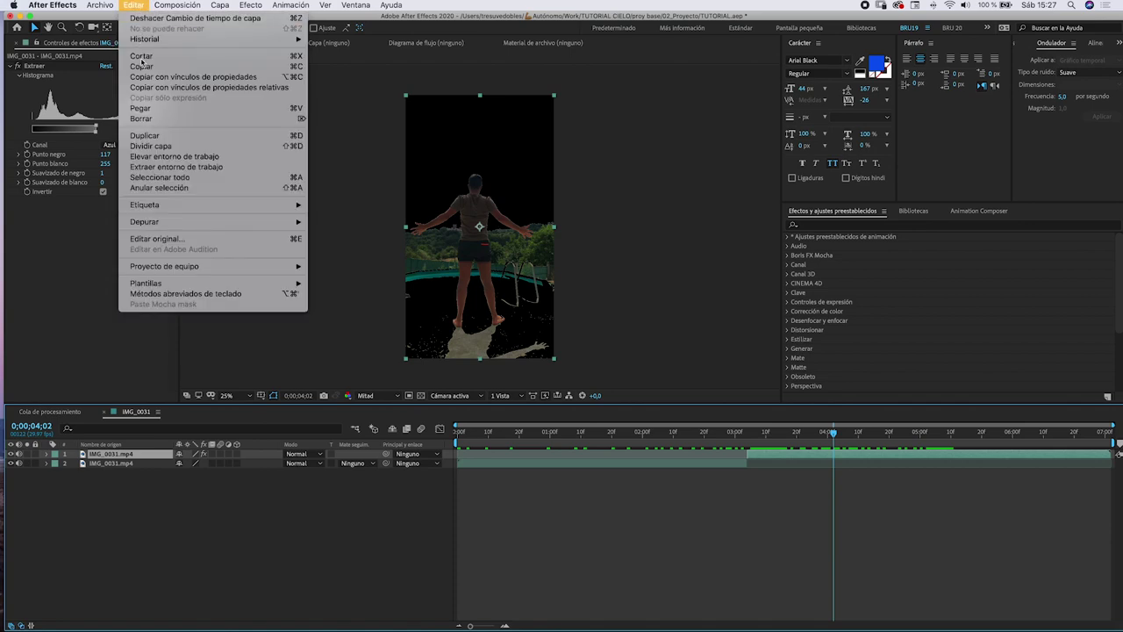
click(151, 109)
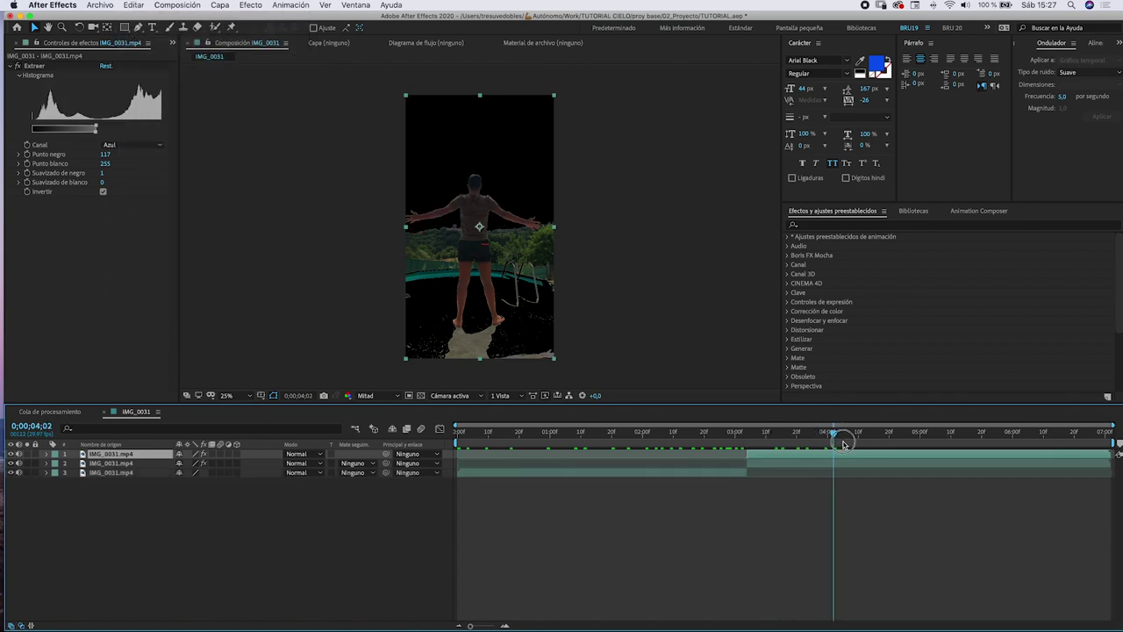
Step: Remove Extraer from the second layer and pen-mask it around the pool and body
click(830, 465)
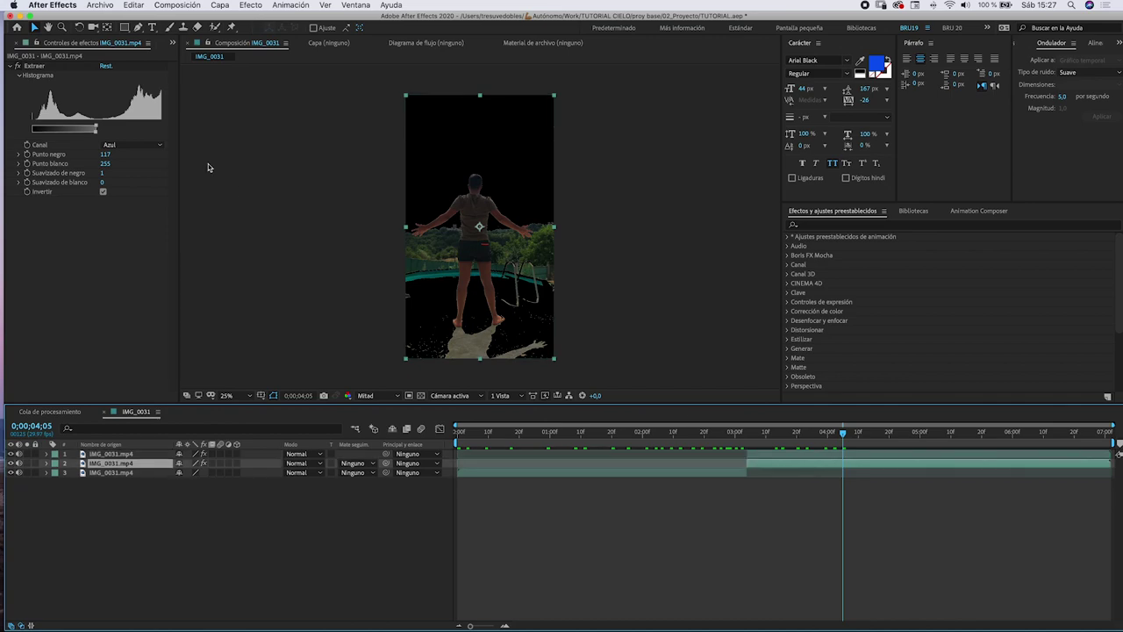
click(35, 67)
key(Delete)
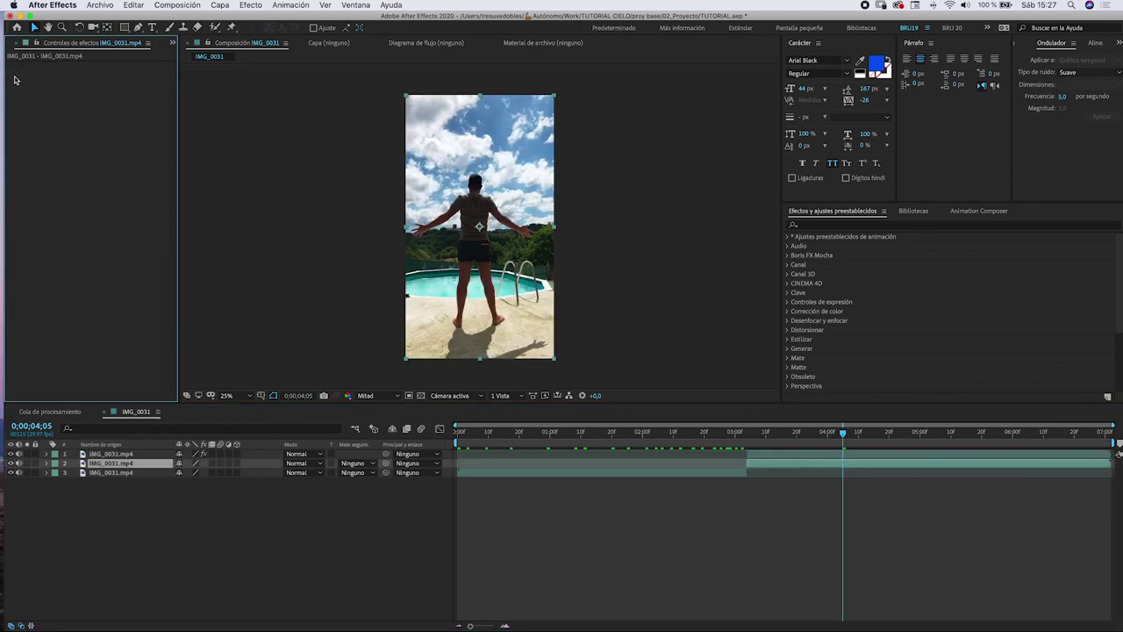
click(139, 29)
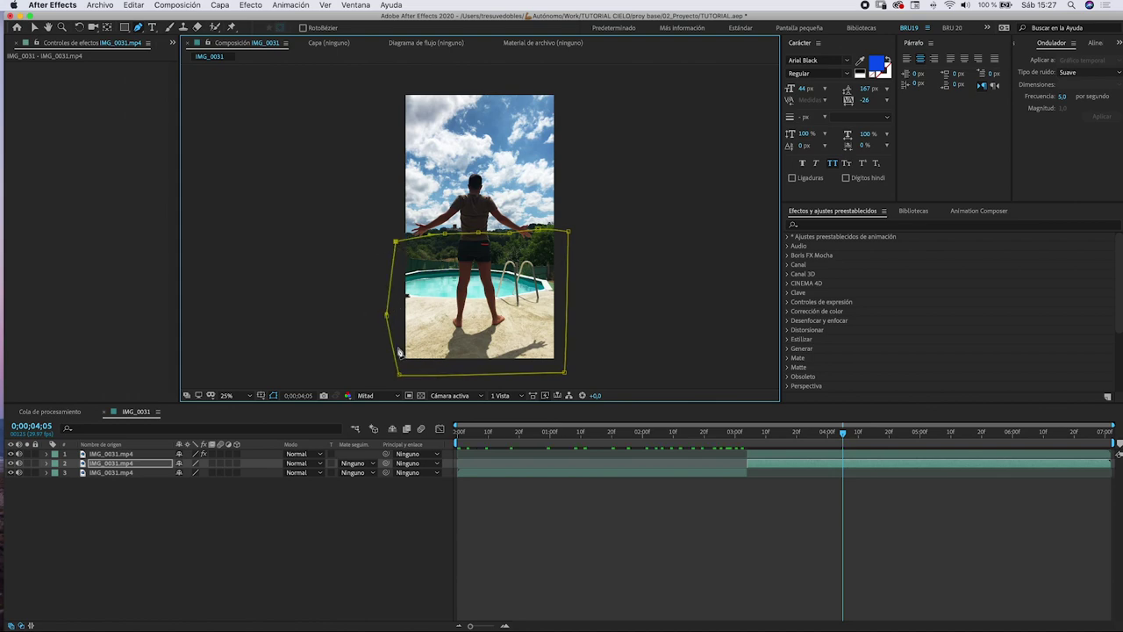
click(399, 352)
click(321, 530)
mouse_move(764, 432)
mouse_down()
mouse_move(753, 436)
mouse_move(842, 432)
mouse_up()
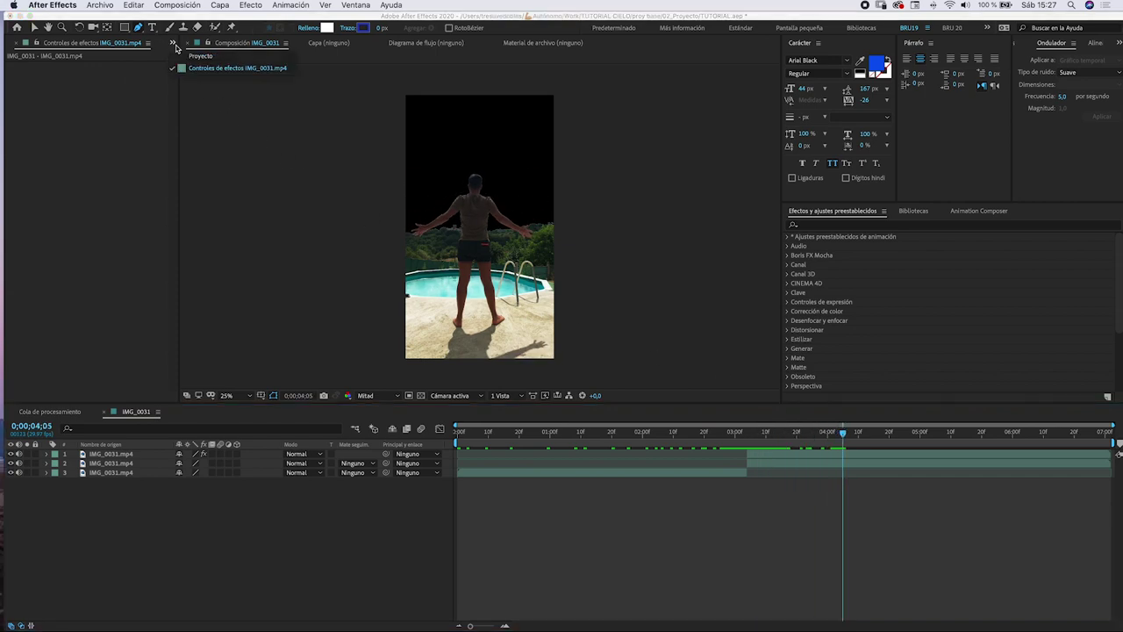
click(172, 42)
click(202, 58)
Step: Place Star - 6962.mp4 as layer 3 with an orange label, starting near 03:05, and preview it
click(47, 175)
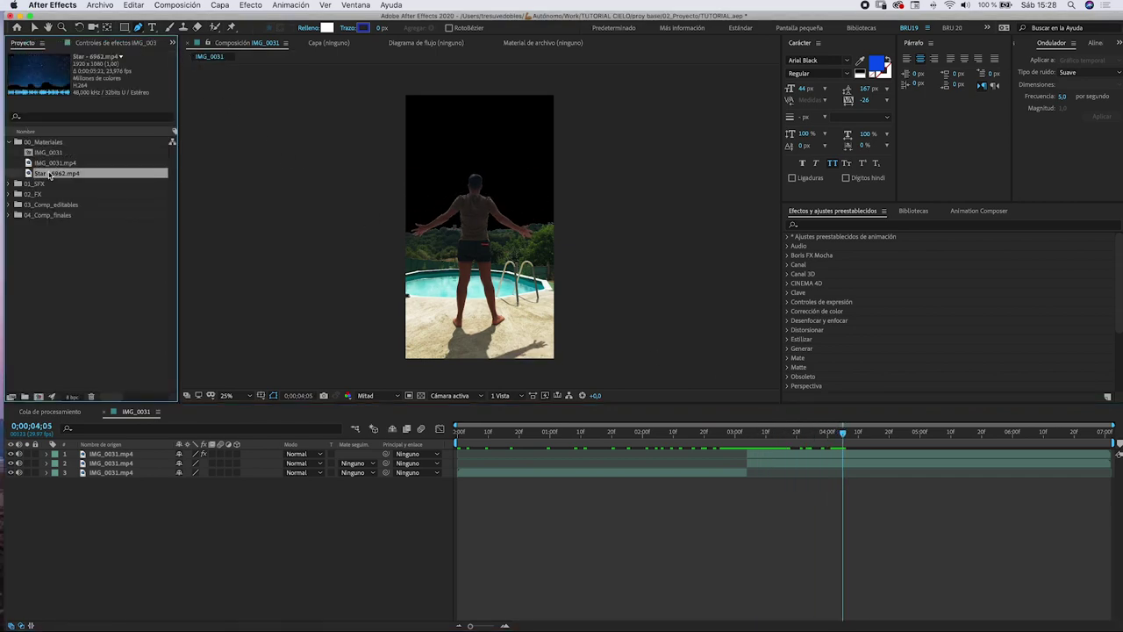
drag(113, 463, 96, 477)
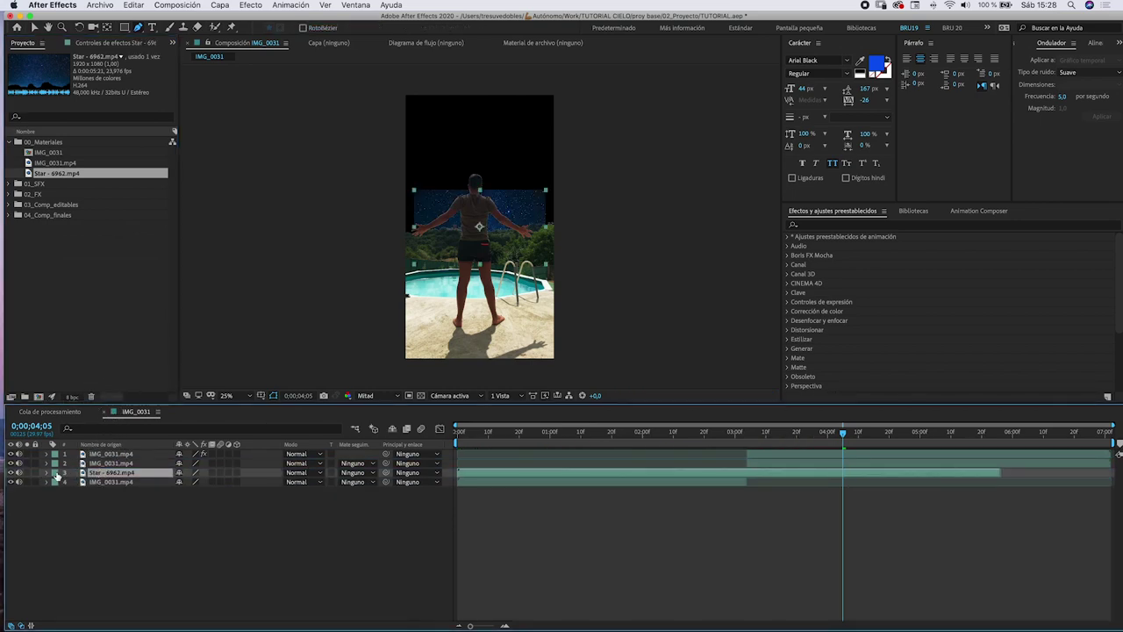
click(56, 473)
click(79, 464)
drag(463, 476, 751, 477)
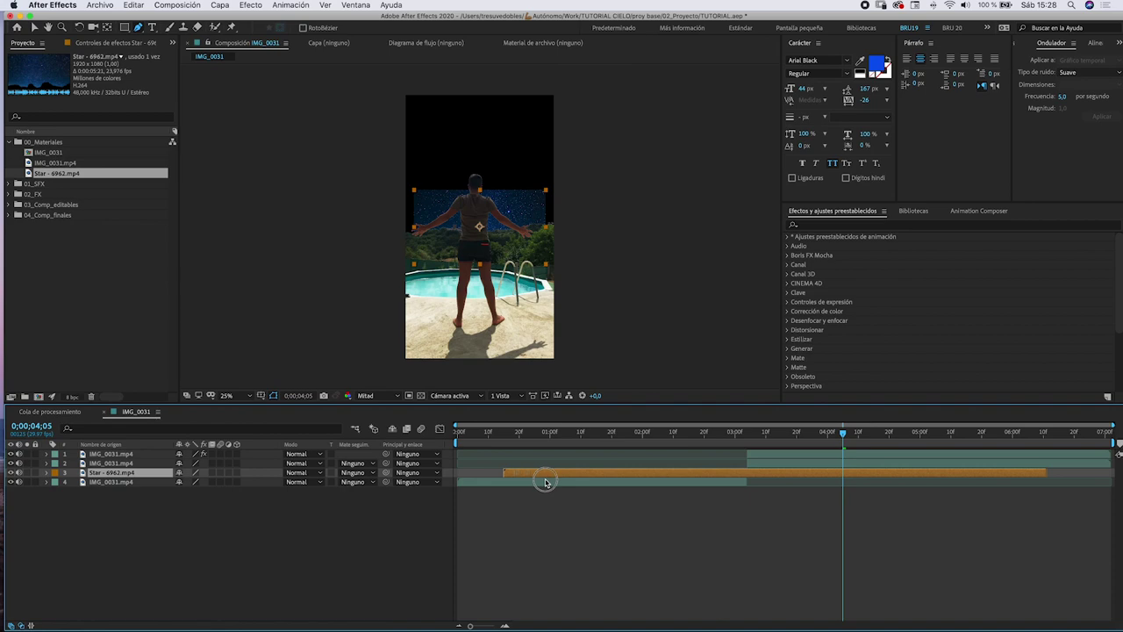
click(749, 432)
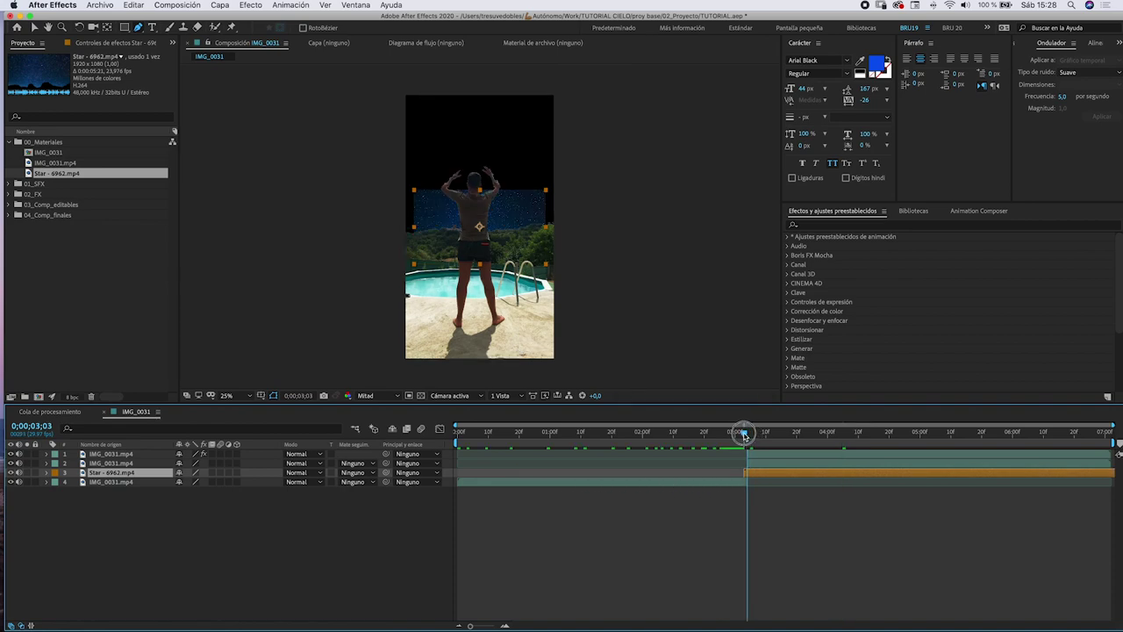
key(space)
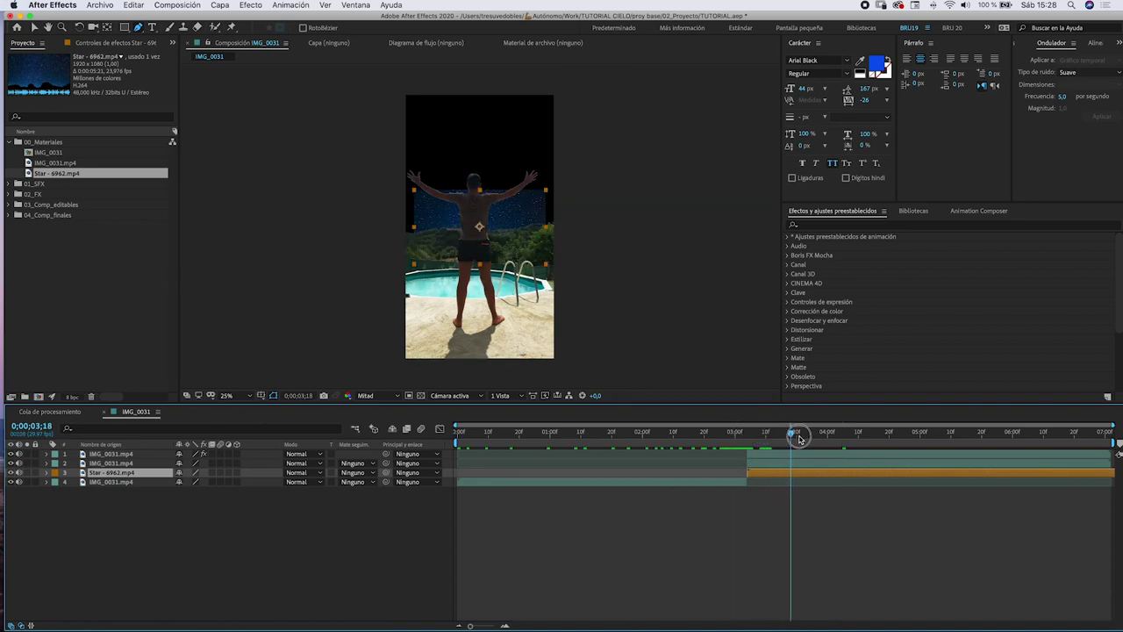
Step: Scale the star layer to 232% and reposition it so stars fill the frame above the pool
key(v)
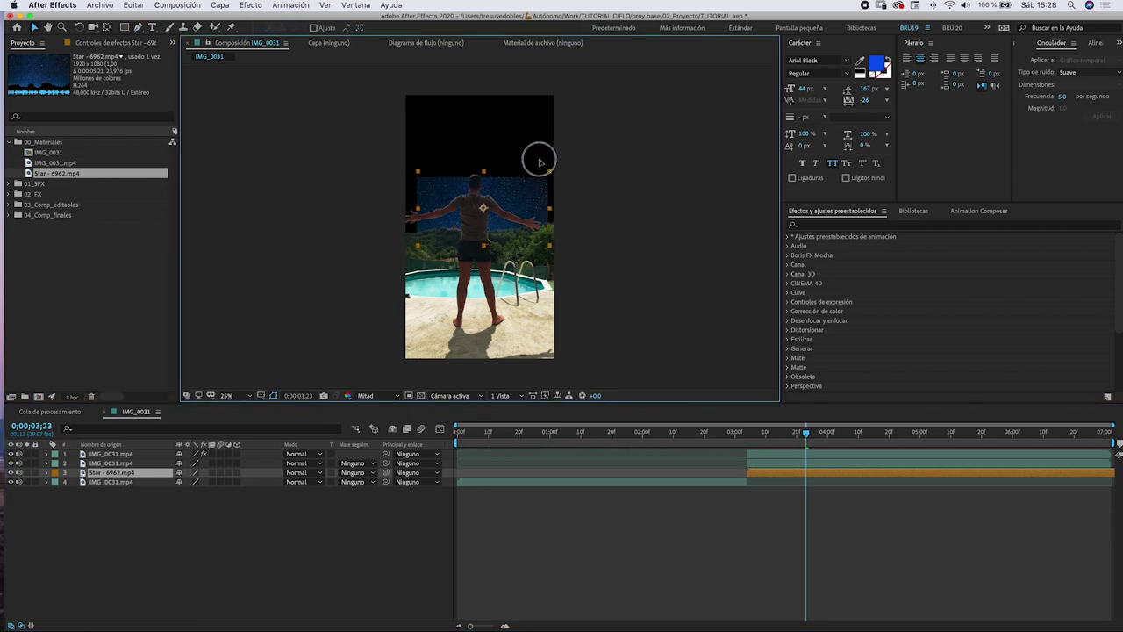
drag(530, 203, 532, 136)
key(s)
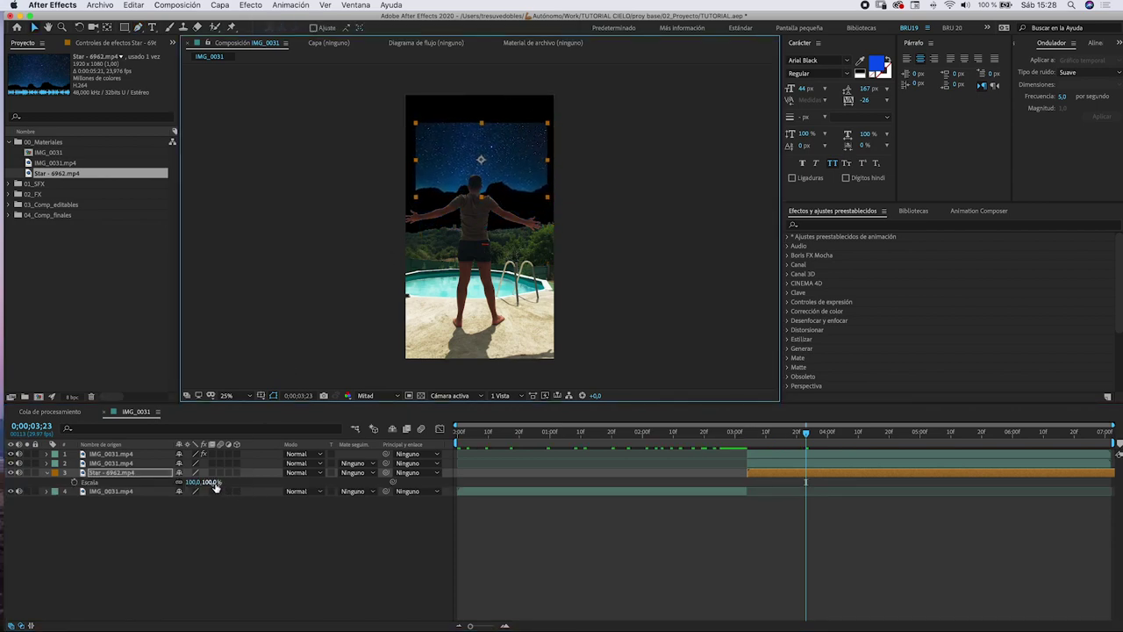
drag(216, 487, 297, 483)
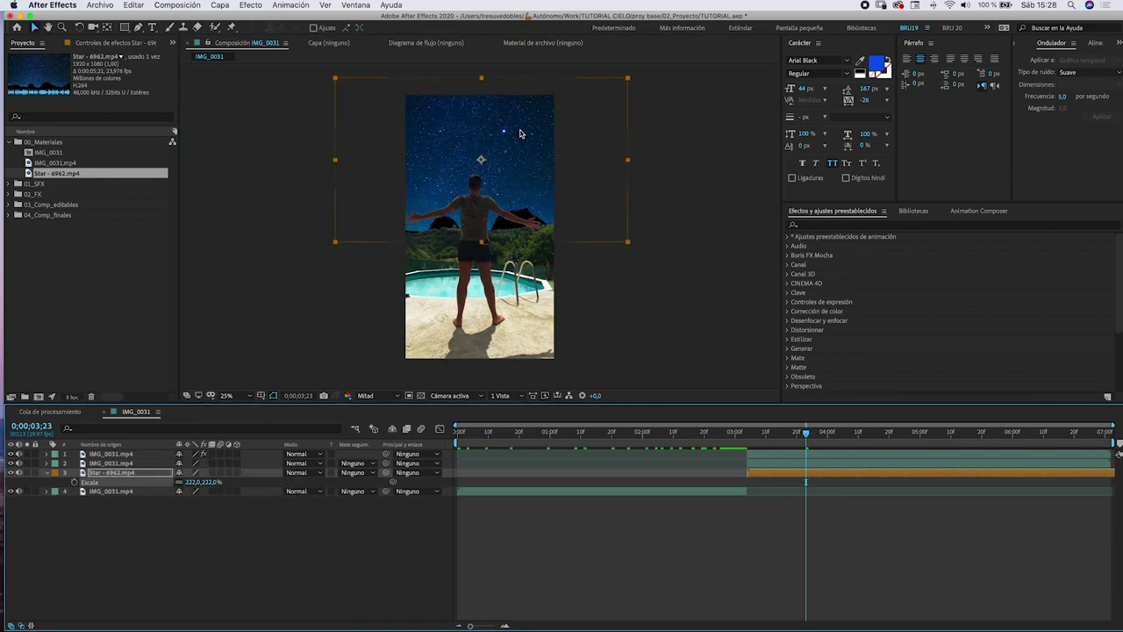
drag(520, 133, 519, 148)
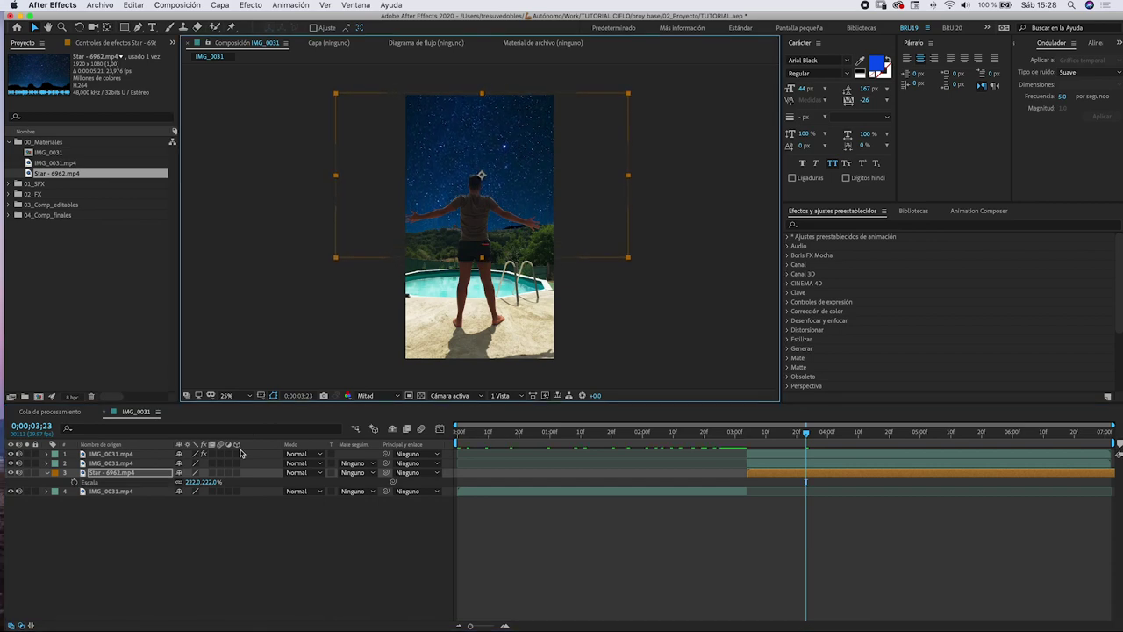
drag(212, 485, 219, 484)
drag(517, 153, 520, 155)
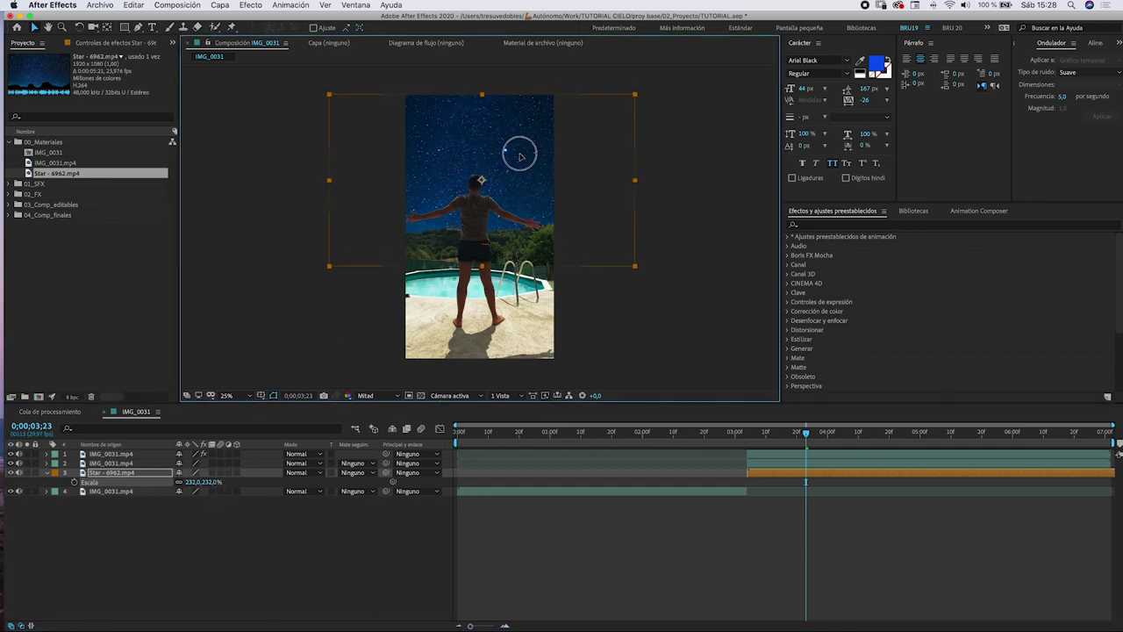
mouse_move(760, 436)
mouse_down()
mouse_move(1087, 462)
mouse_move(829, 452)
mouse_move(816, 463)
mouse_up()
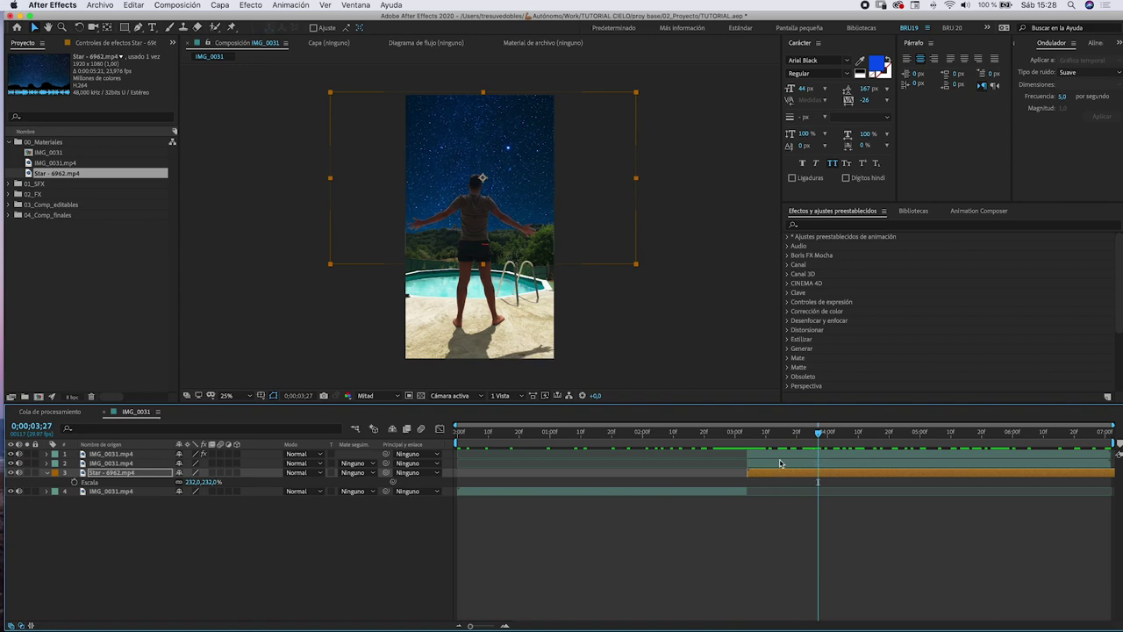
click(795, 463)
mouse_move(748, 434)
mouse_down()
mouse_move(840, 448)
mouse_move(748, 441)
mouse_up()
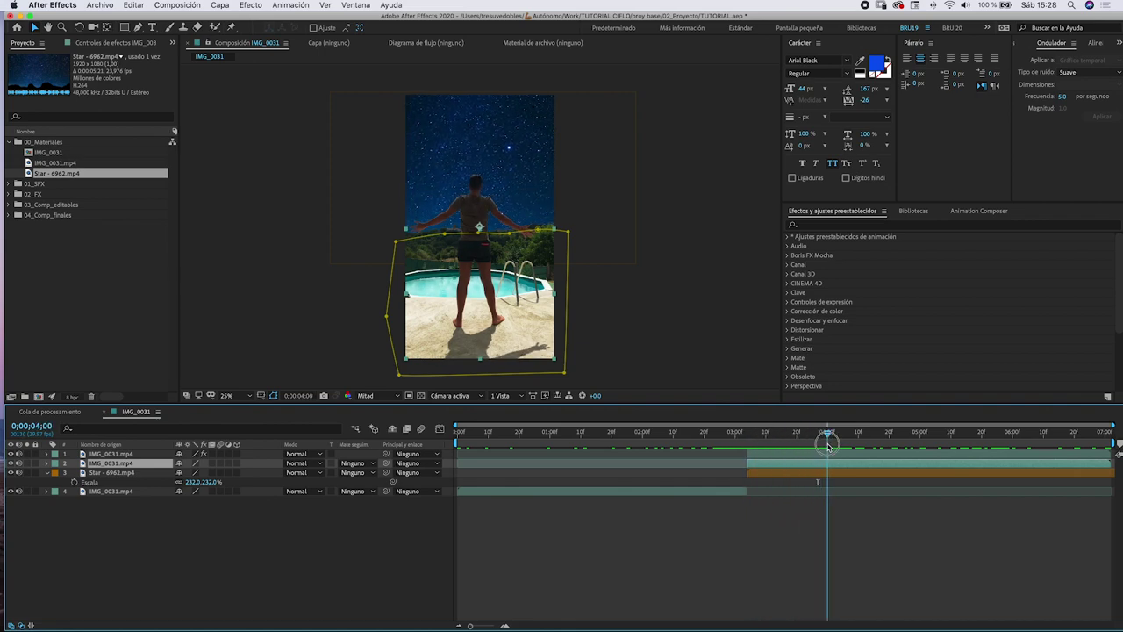
Step: Move past the transition and toggle the star layer's visibility to compare
drag(748, 441, 856, 437)
click(123, 472)
click(13, 473)
click(13, 473)
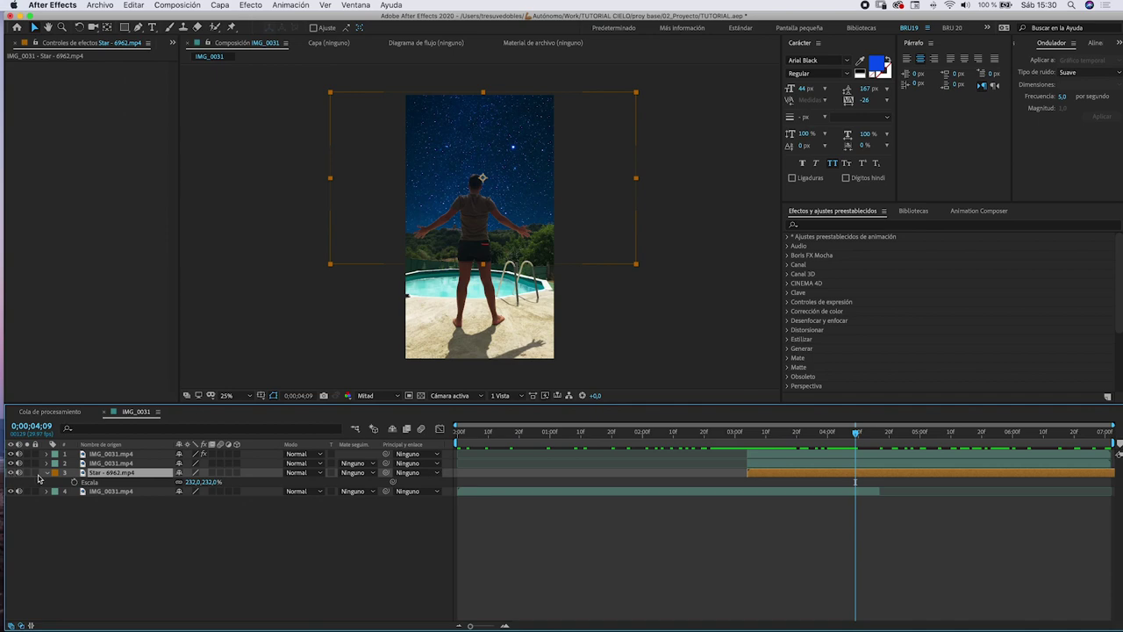
Step: Add Tono/Saturación to the masked pool layer: hue +13°, saturation -72, lightness -65
click(103, 463)
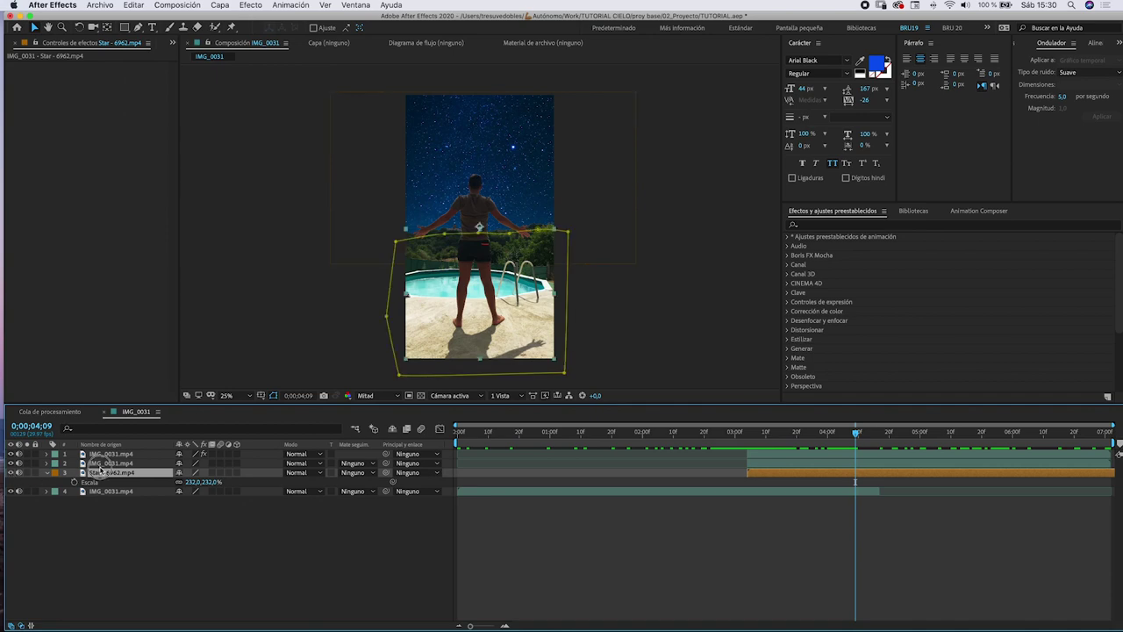
click(251, 5)
mouse_move(276, 130)
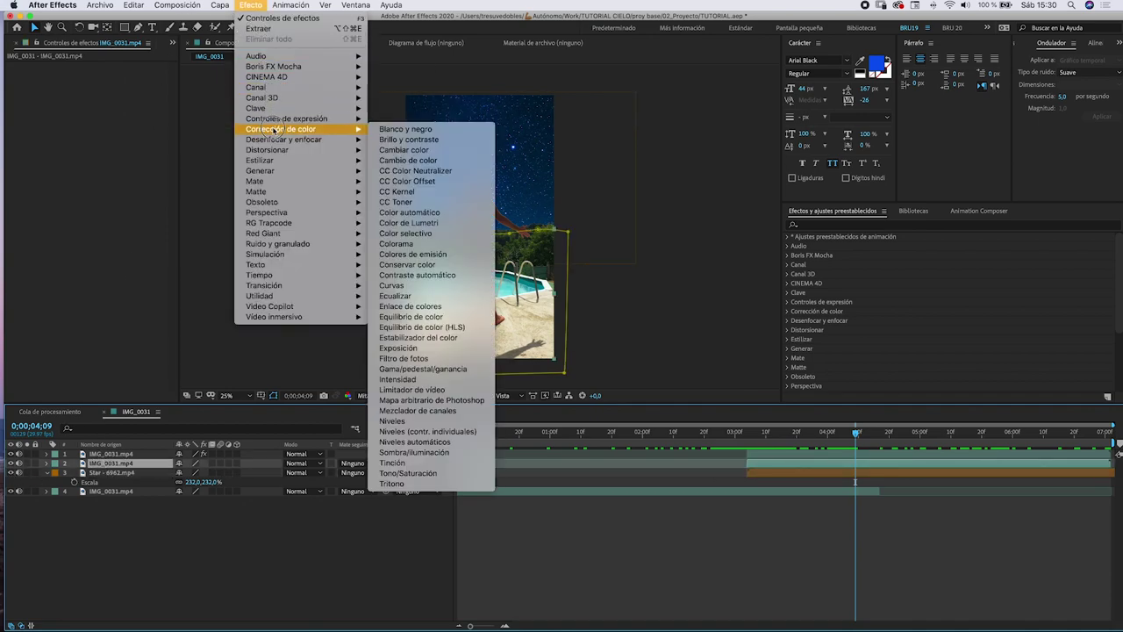
click(422, 476)
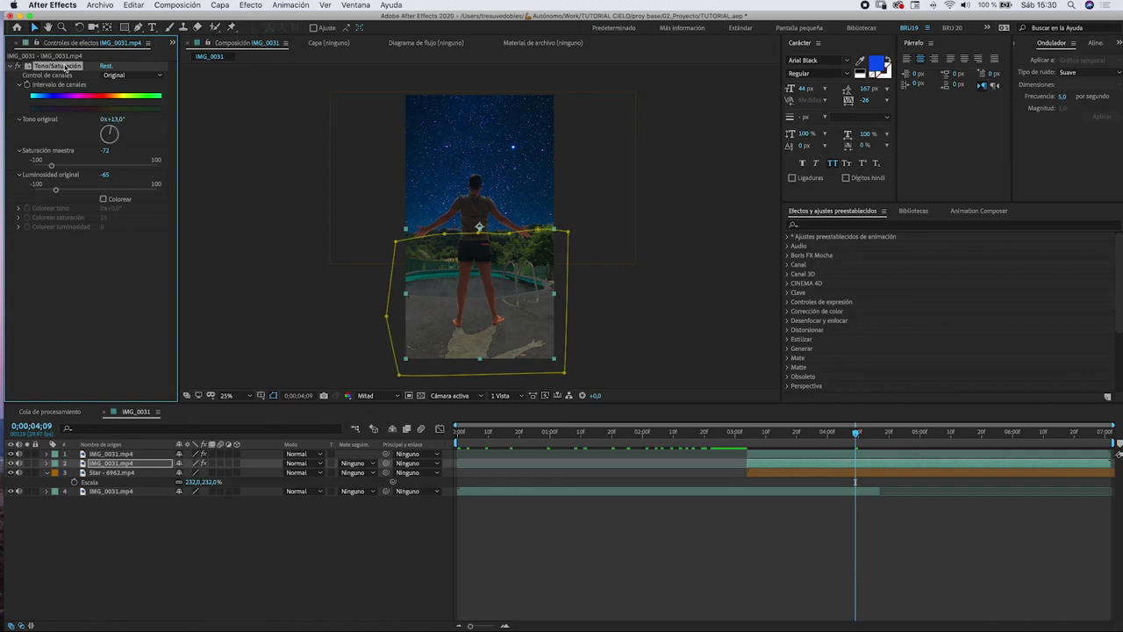
click(114, 465)
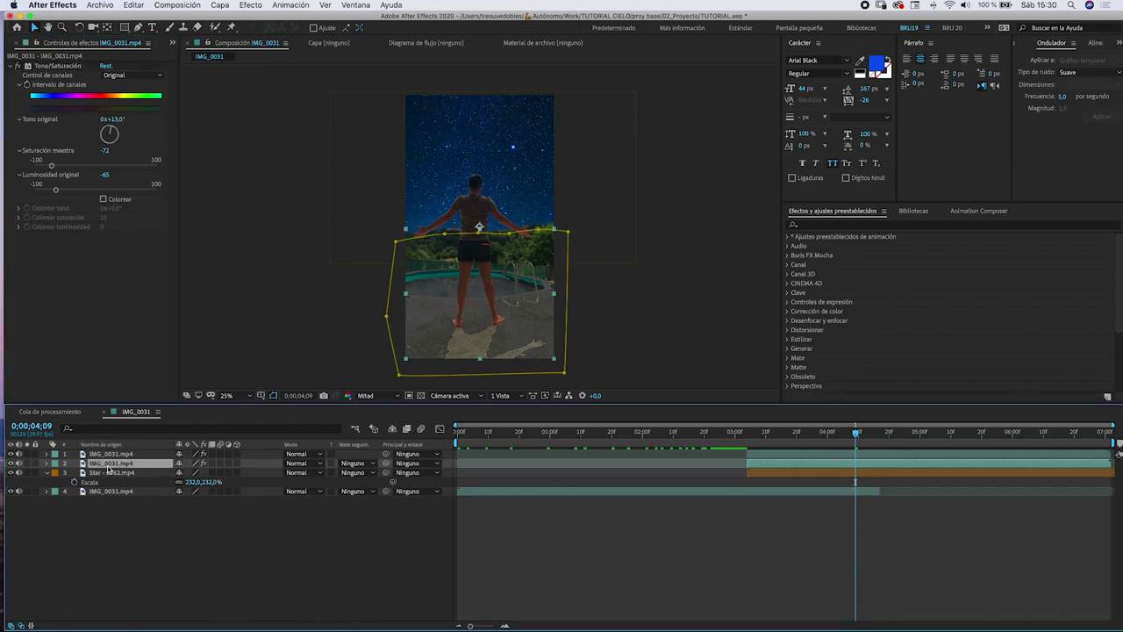
Step: Add a Filtro de fotos set to Filtro frío (80) on the masked pool layer and preview
click(254, 7)
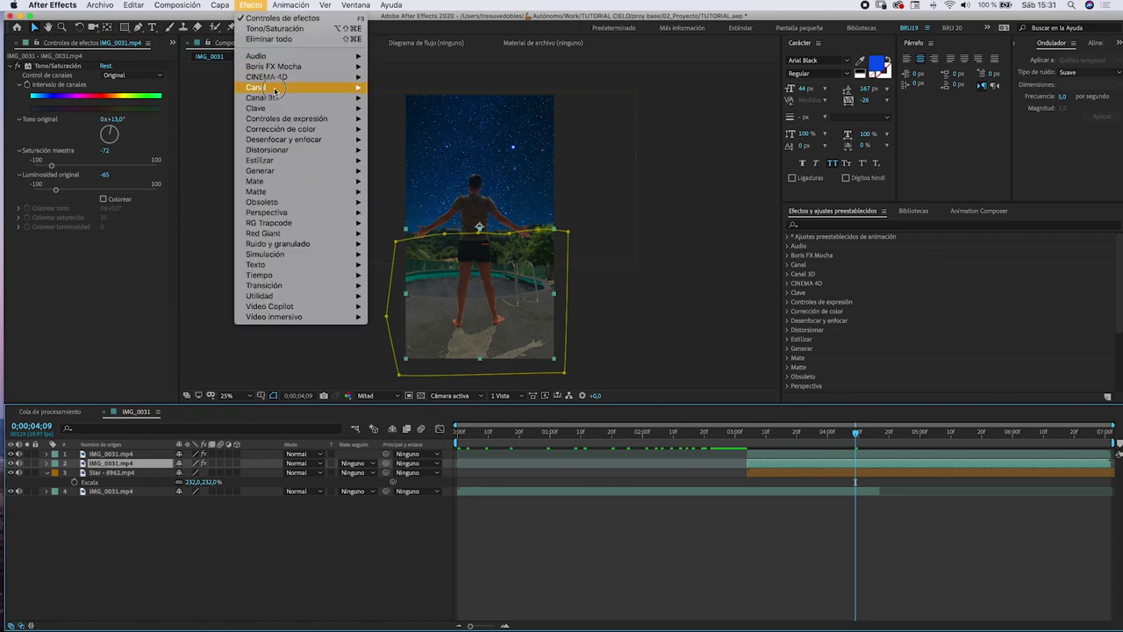
mouse_move(298, 129)
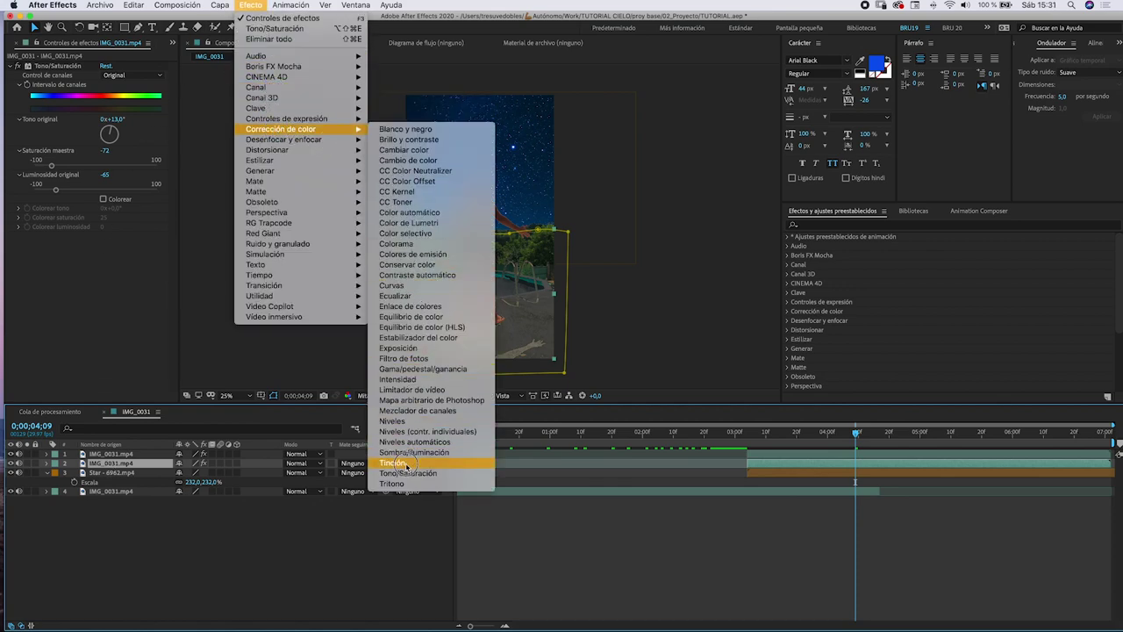
click(422, 358)
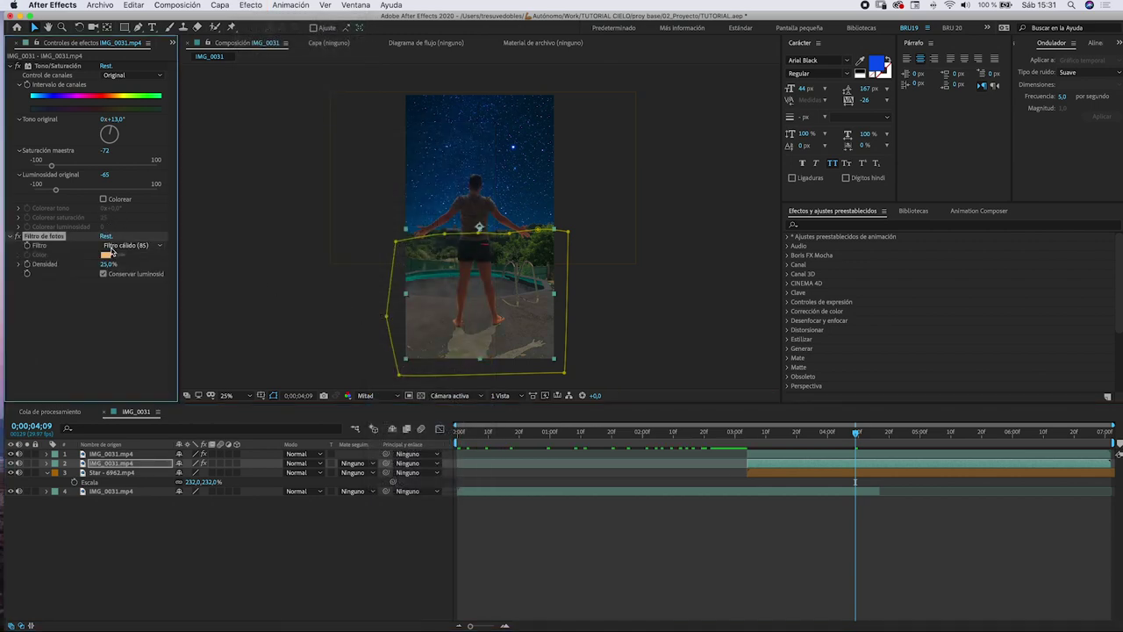
click(112, 251)
click(123, 283)
click(12, 67)
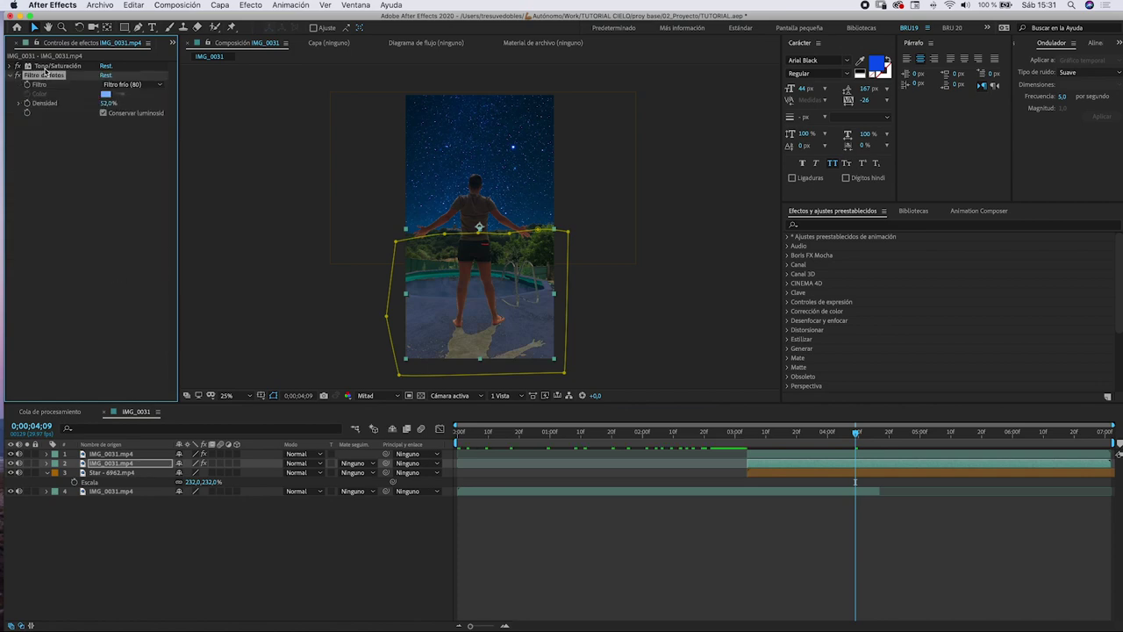
click(116, 455)
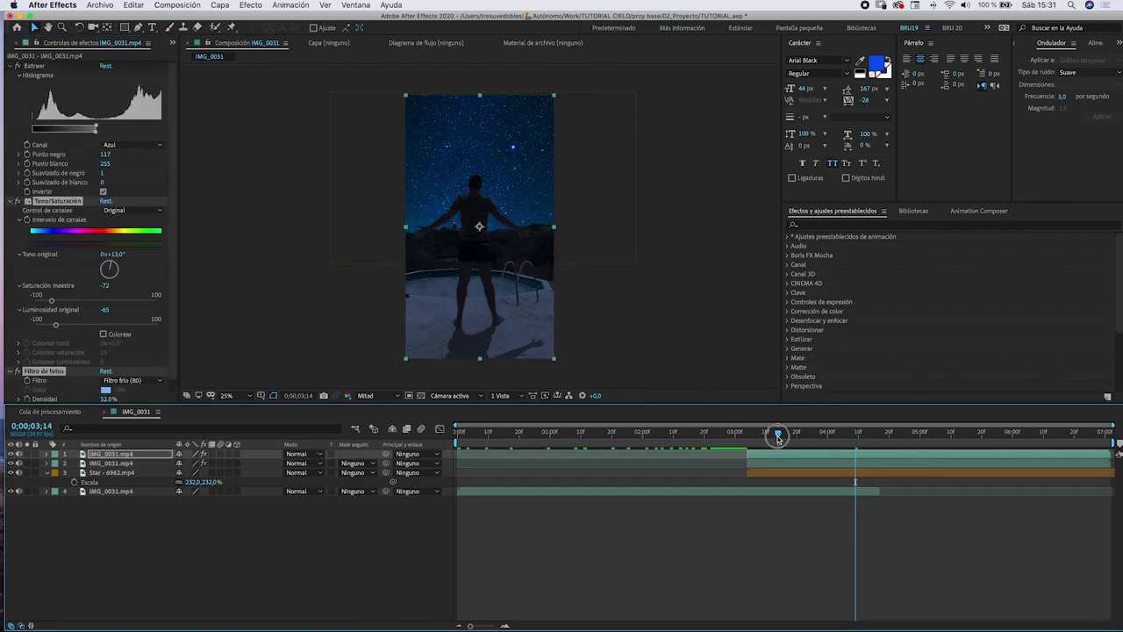
drag(778, 436, 769, 435)
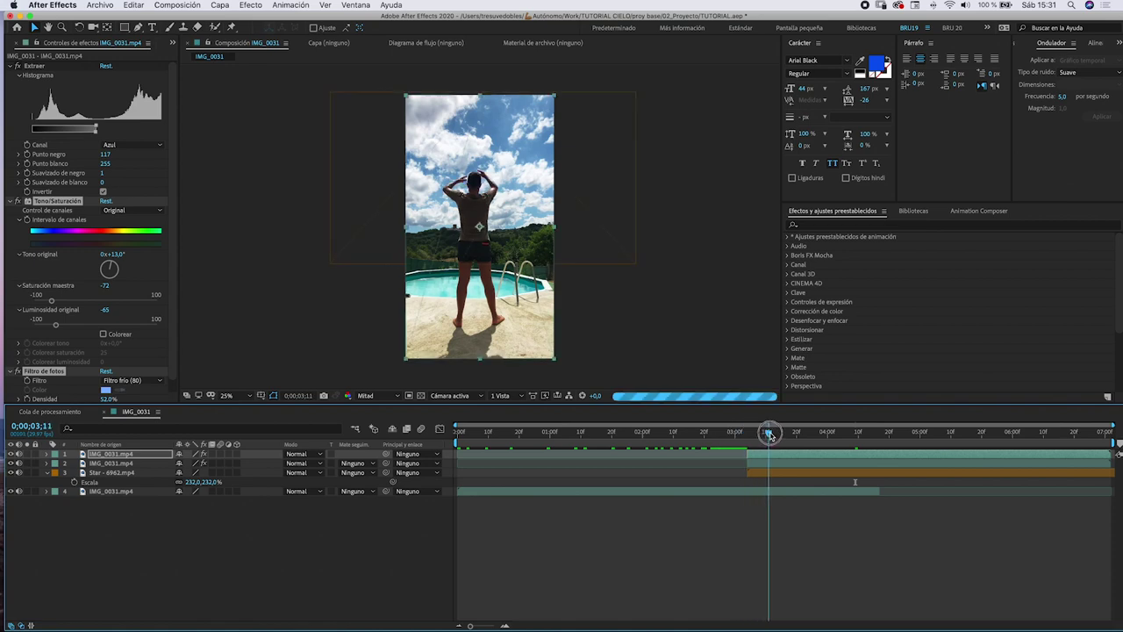
key(space)
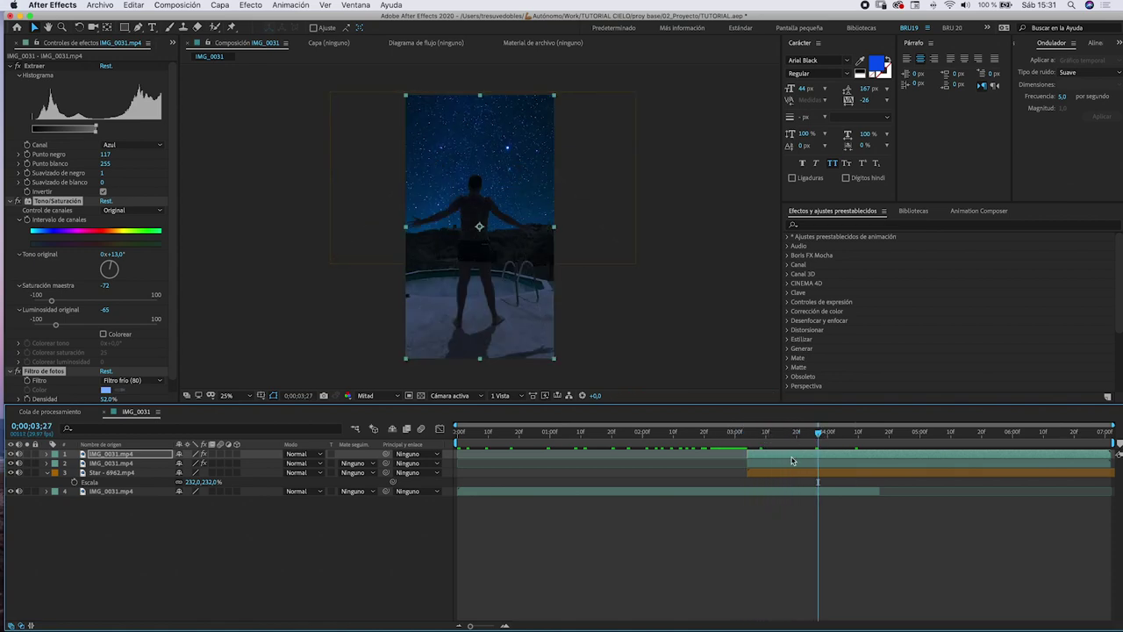
Step: Lower the photo filter density to 35% and preview at Quarter resolution from 3;02
click(783, 465)
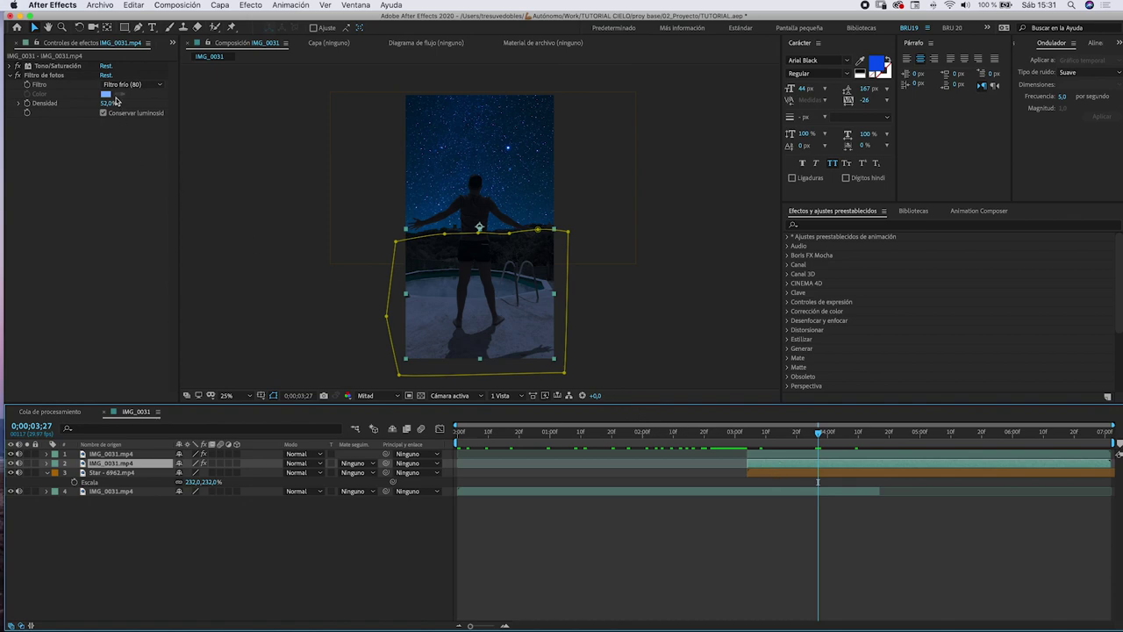
drag(105, 105, 98, 104)
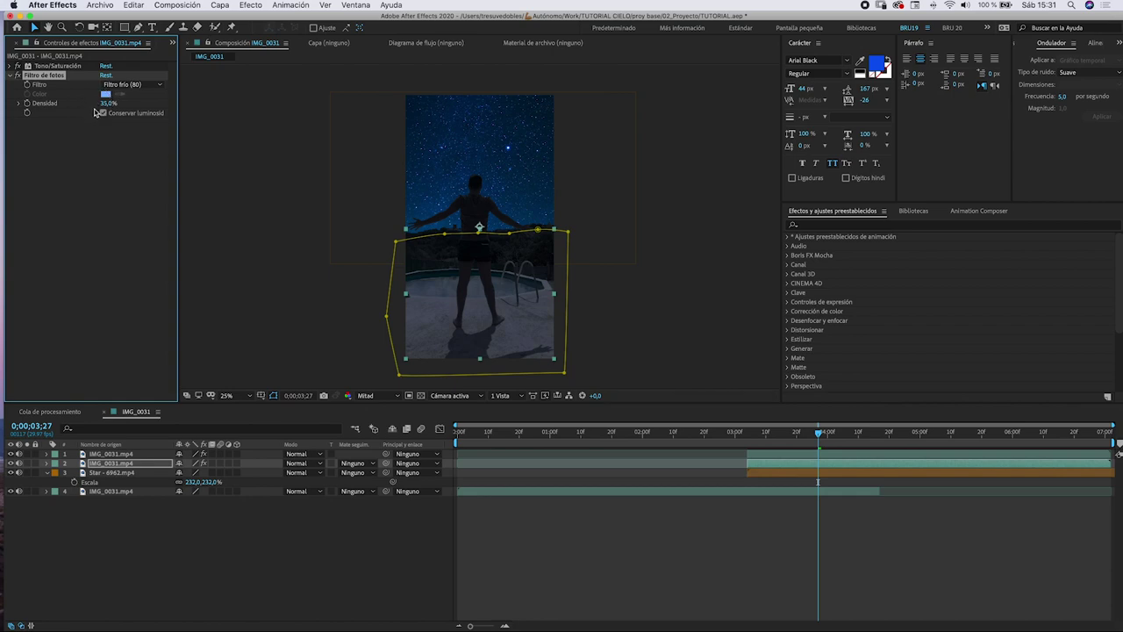
click(420, 566)
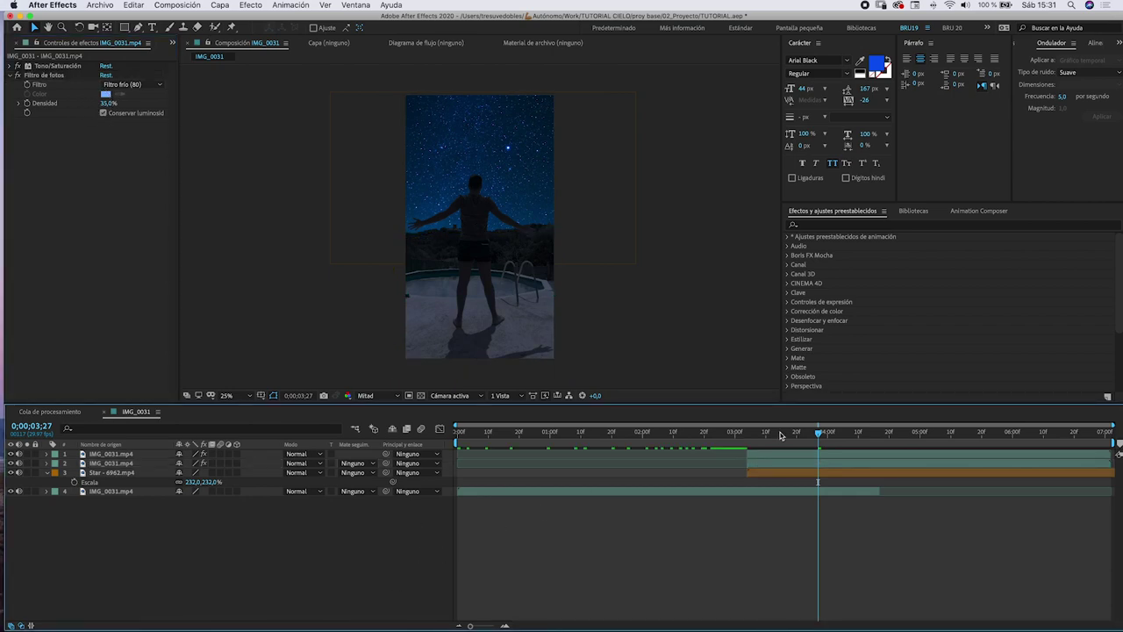
mouse_move(780, 433)
mouse_down()
mouse_move(744, 443)
mouse_move(782, 440)
mouse_up()
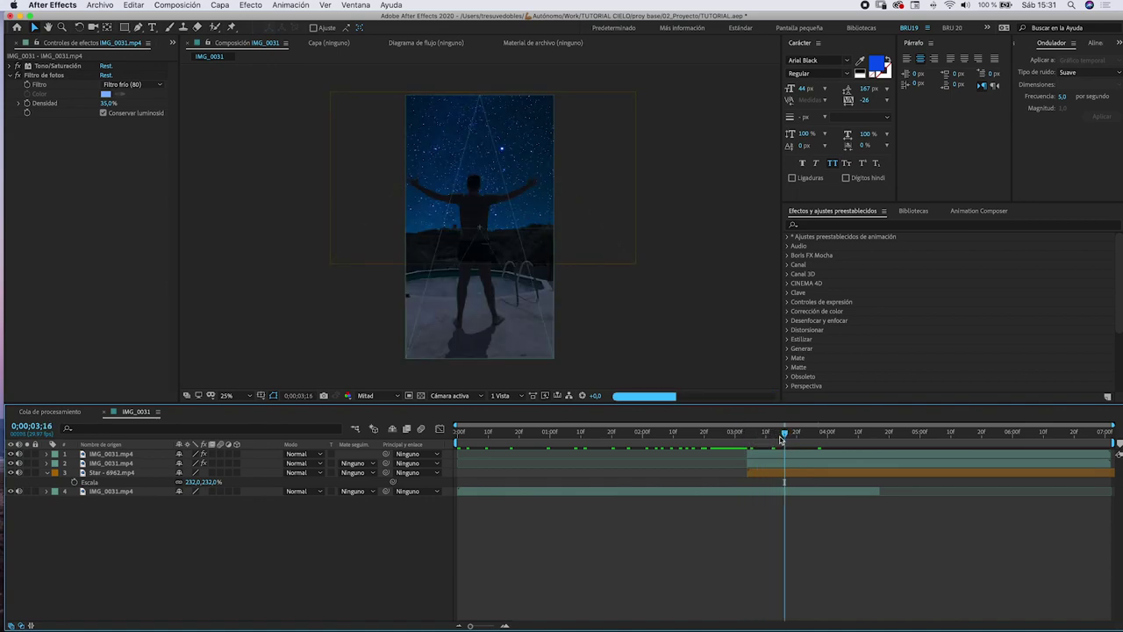
click(367, 395)
click(369, 444)
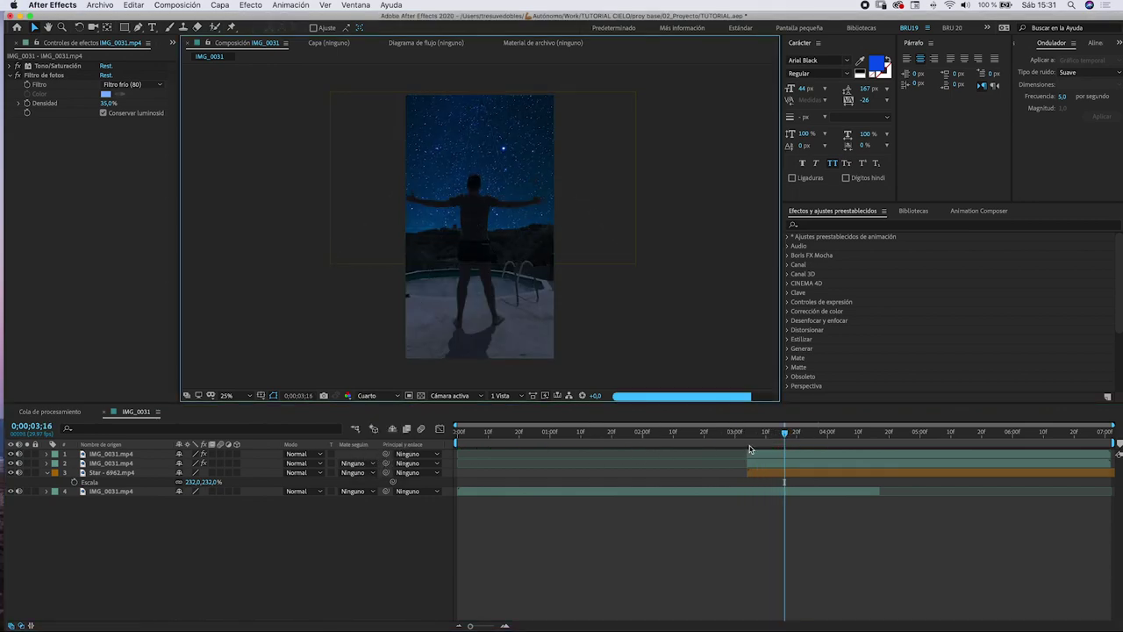
drag(764, 436, 741, 441)
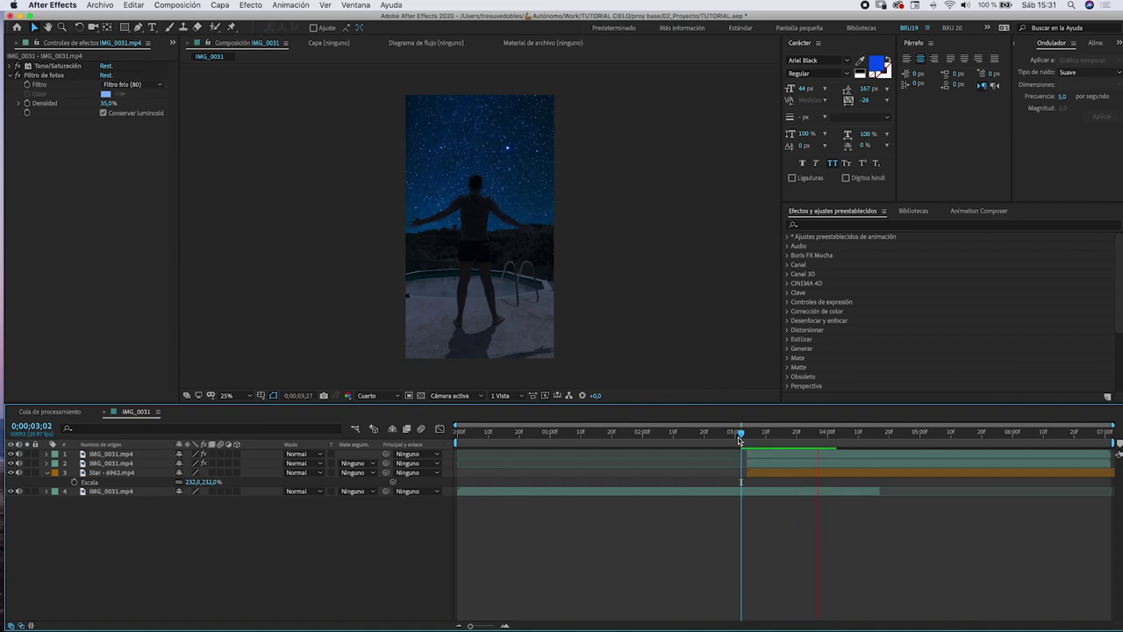
Step: Precompose layers 1–3 into Precomp. 1, keeping 'Move all attributes'
key(space)
click(777, 457)
shift+click(770, 462)
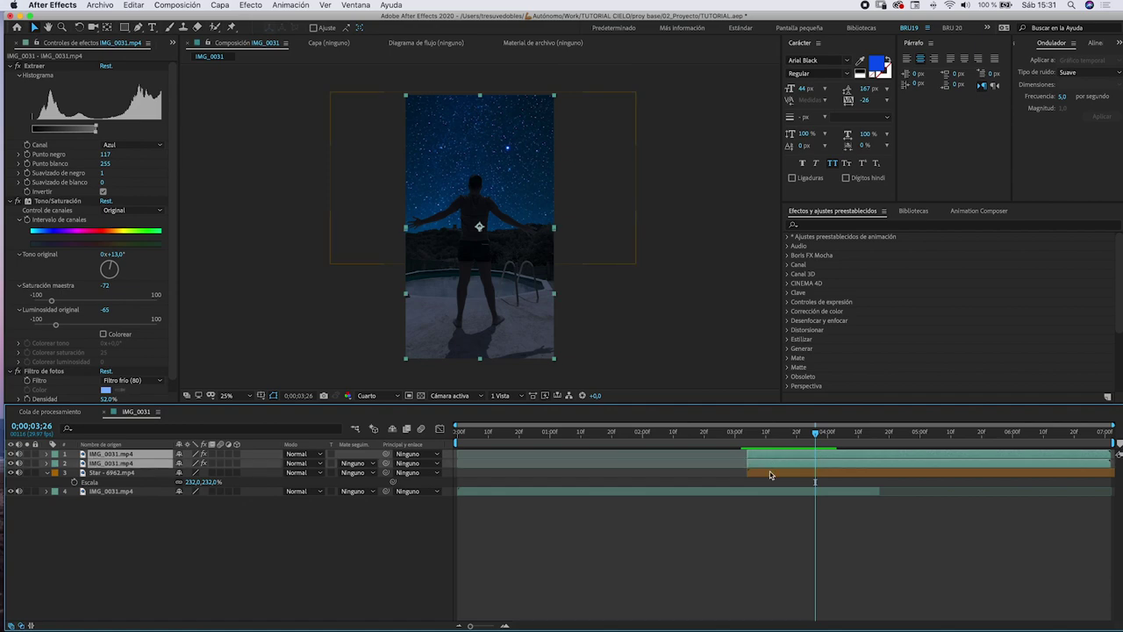
shift+click(771, 471)
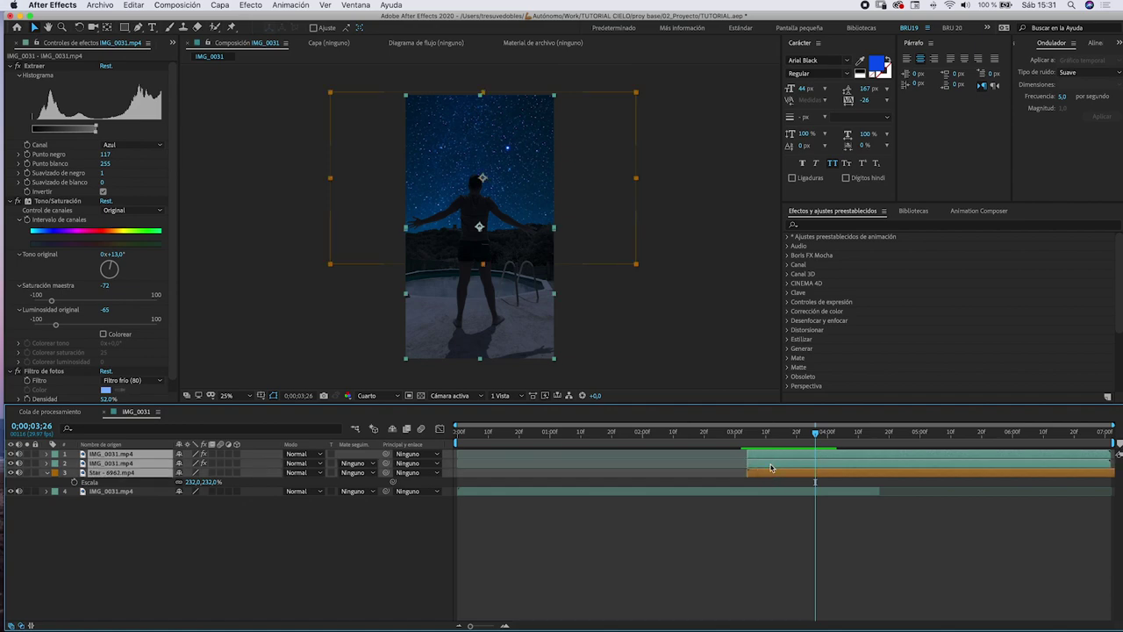
right_click(105, 463)
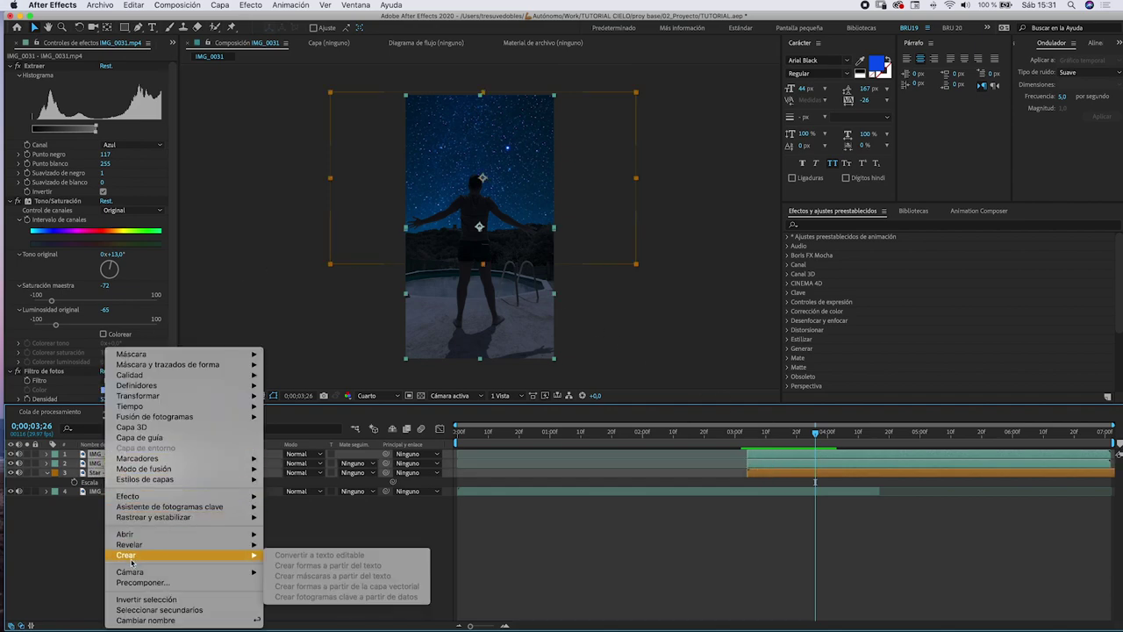
click(139, 585)
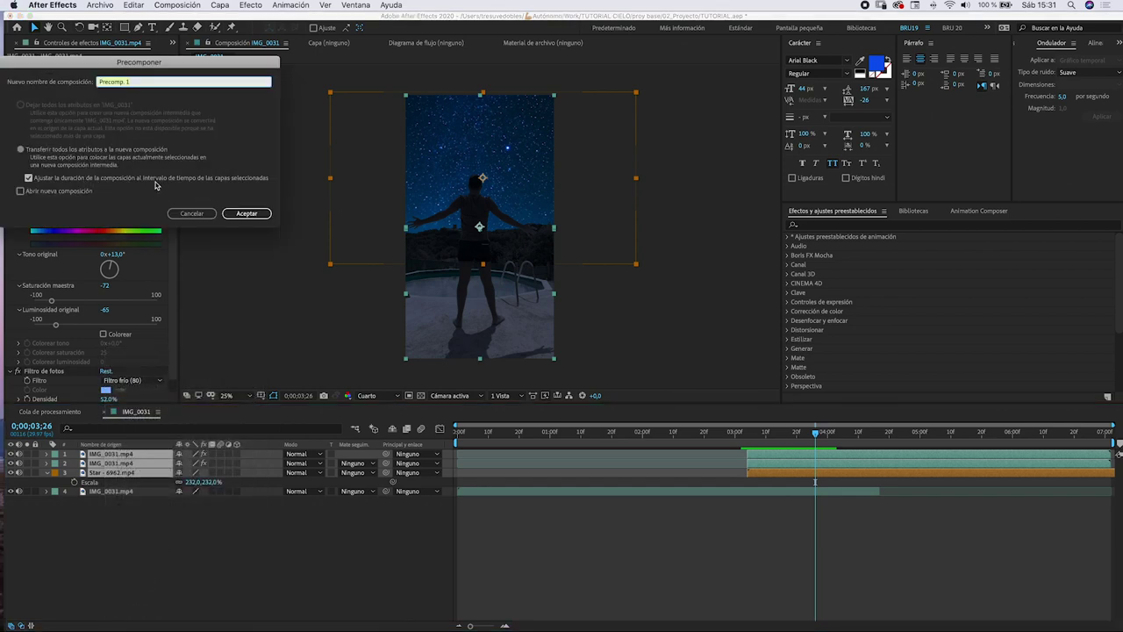
click(241, 215)
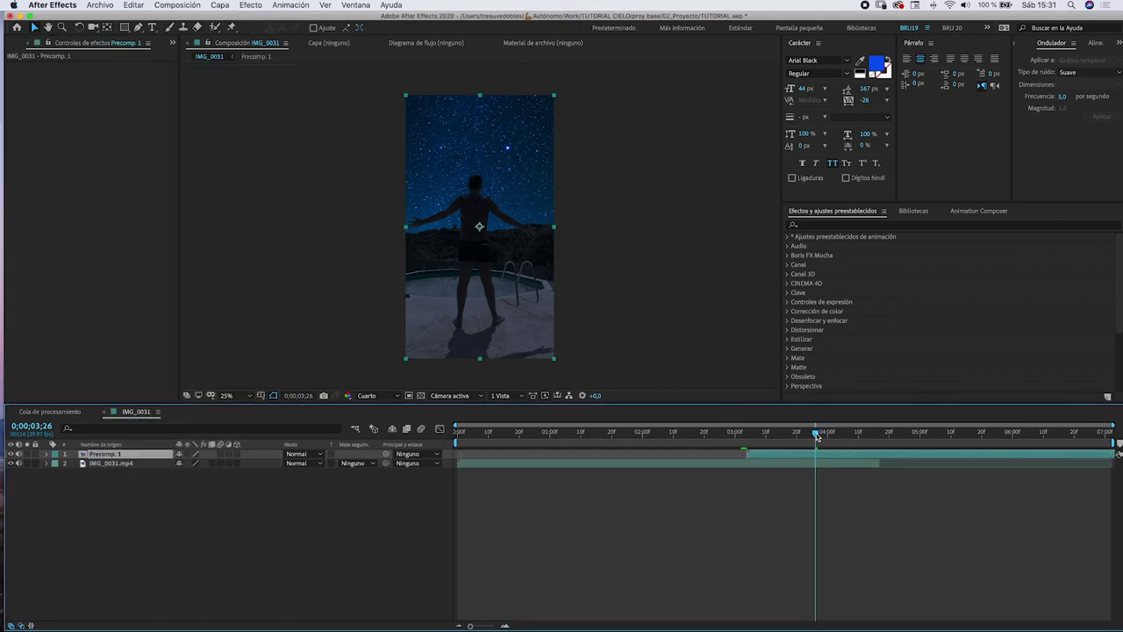
Step: Keyframe Precomp. 1's Opacity at 100% on 3;29 and 0% on 3;04
drag(817, 437, 825, 436)
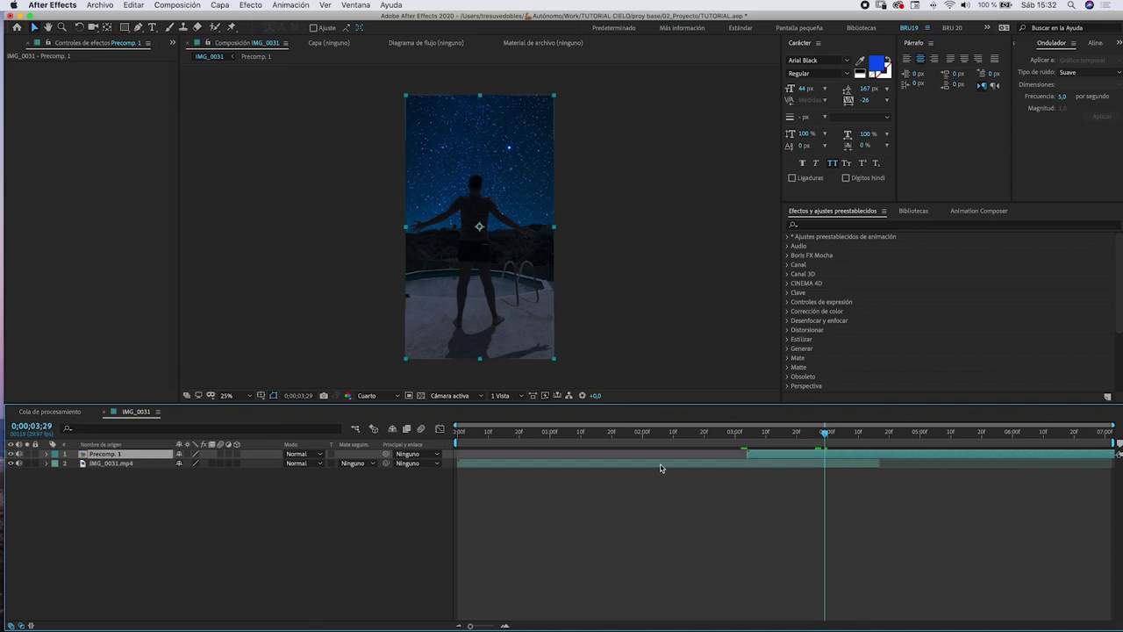
click(49, 454)
click(56, 474)
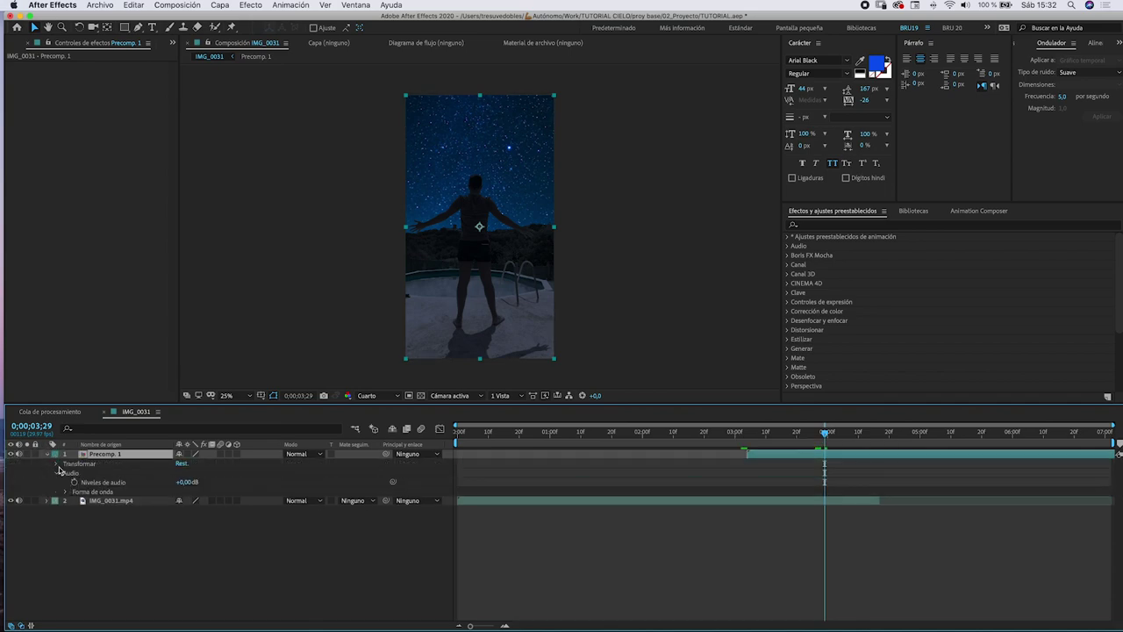
click(56, 463)
click(73, 511)
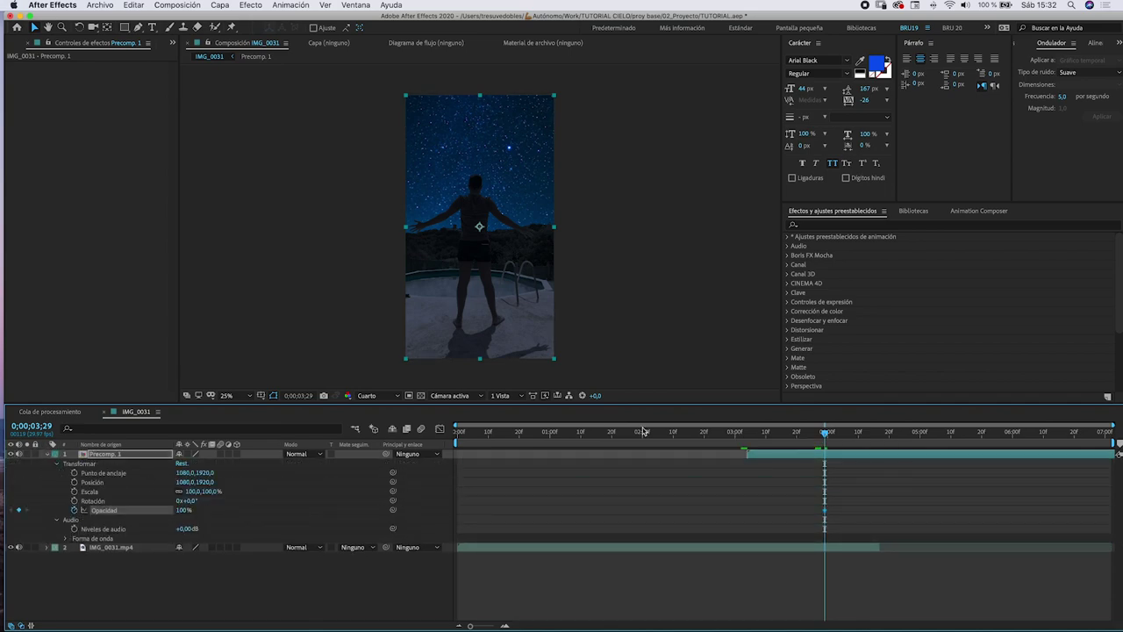
click(747, 439)
drag(179, 513, 57, 518)
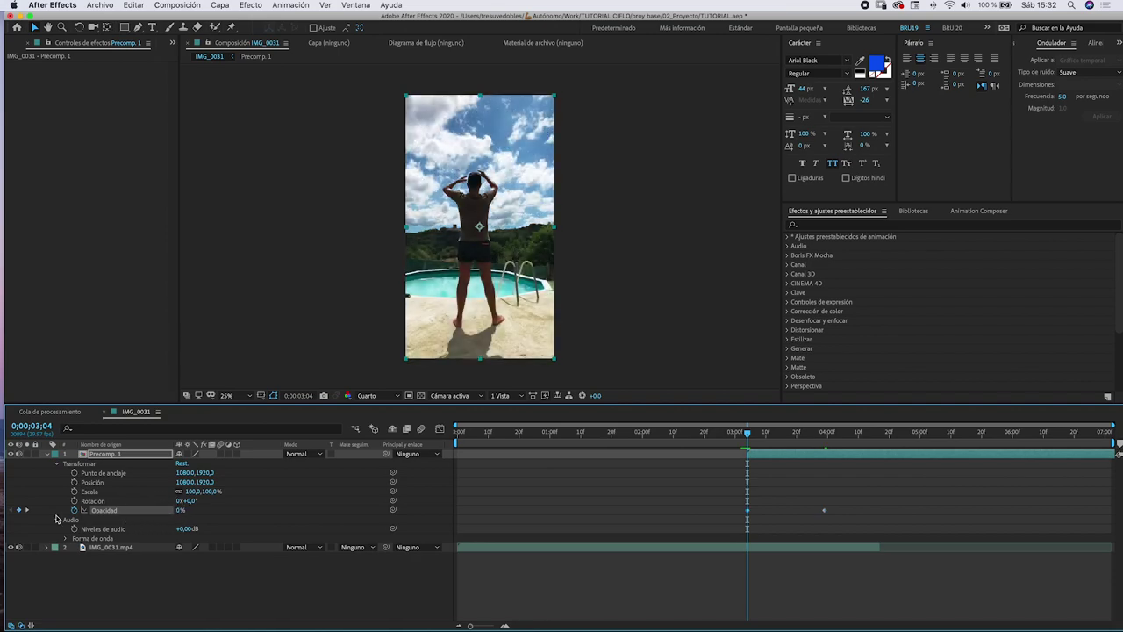
Step: Drag the opacity keyframes inward to roughly 3;07–3;20, scrubbing to check the shorter fade
drag(747, 431, 787, 448)
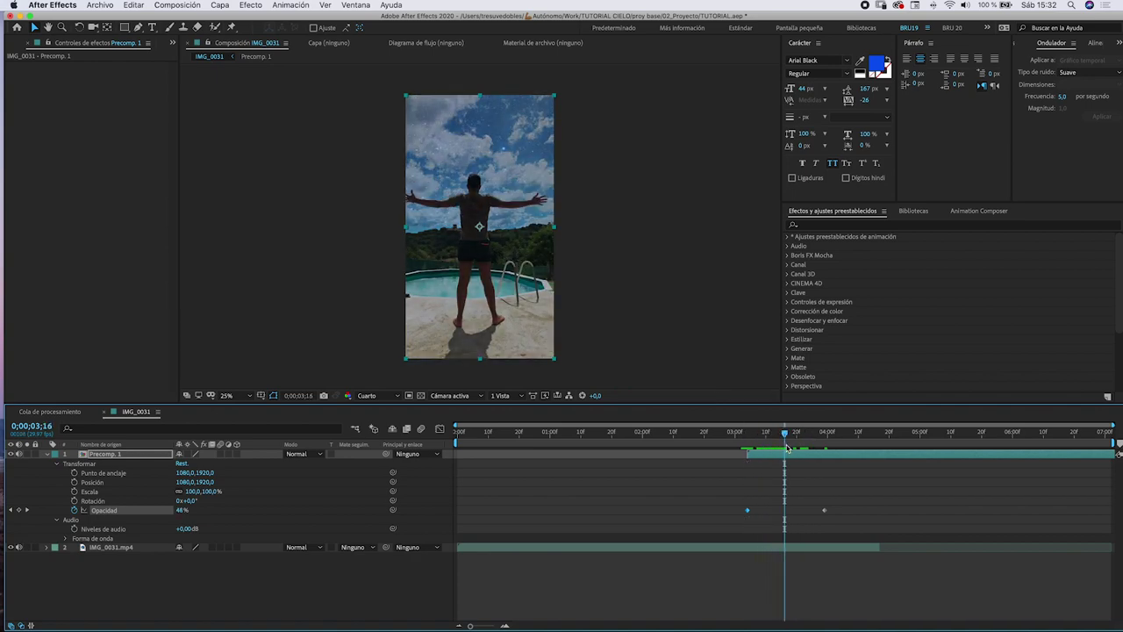
drag(824, 510, 802, 510)
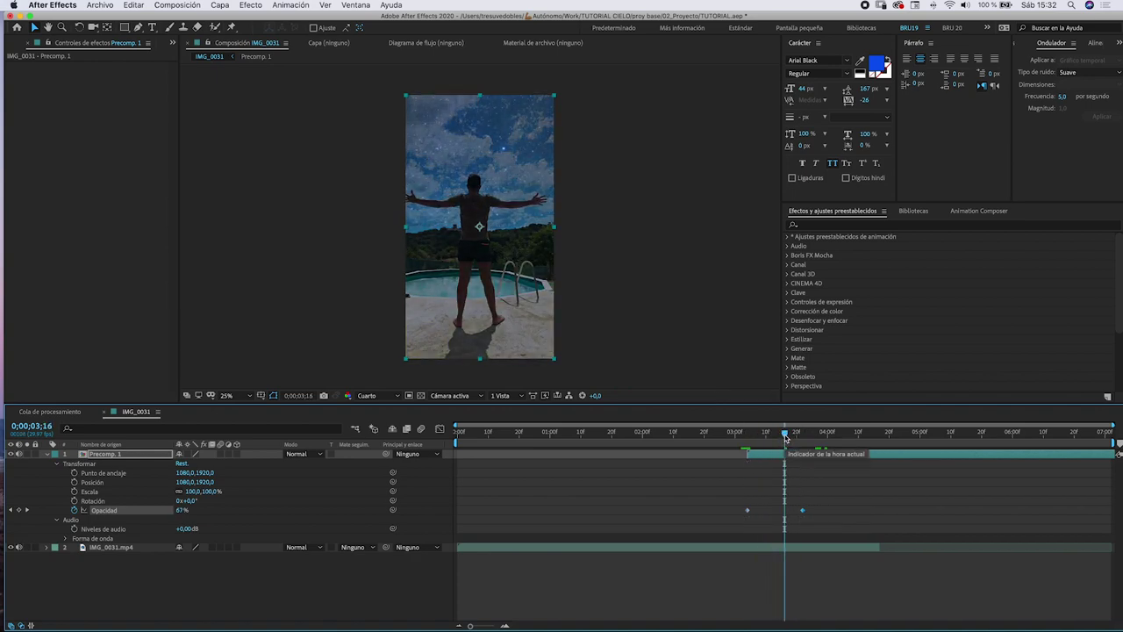
click(748, 433)
mouse_move(748, 436)
mouse_down()
mouse_move(820, 452)
mouse_move(718, 432)
mouse_up()
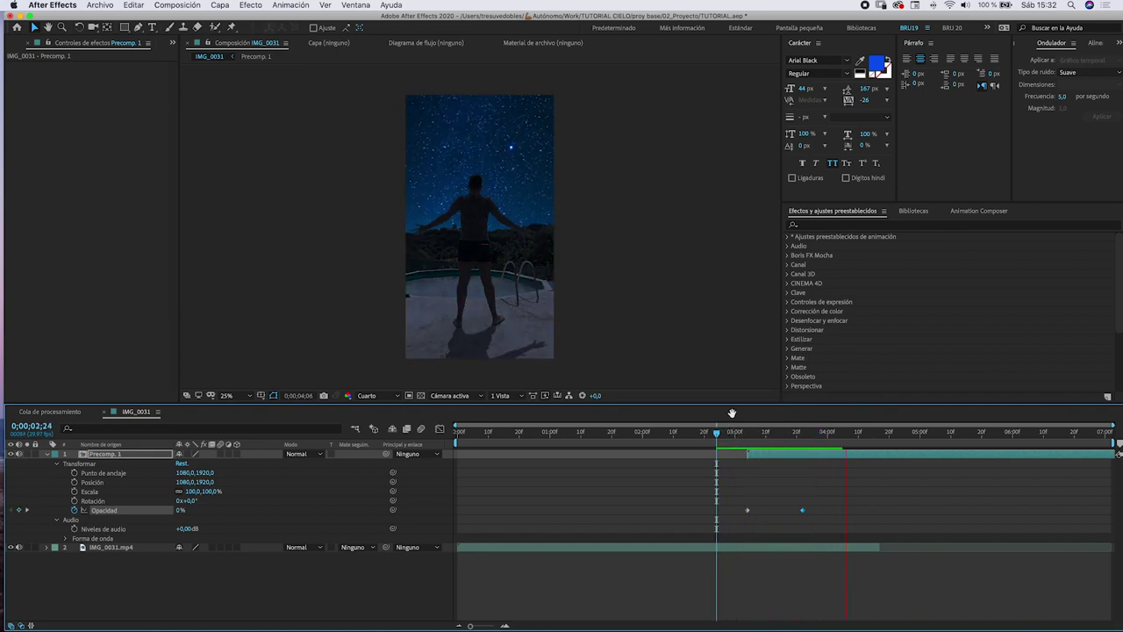
mouse_move(733, 436)
mouse_down()
mouse_move(788, 442)
mouse_move(742, 443)
mouse_move(802, 461)
mouse_up()
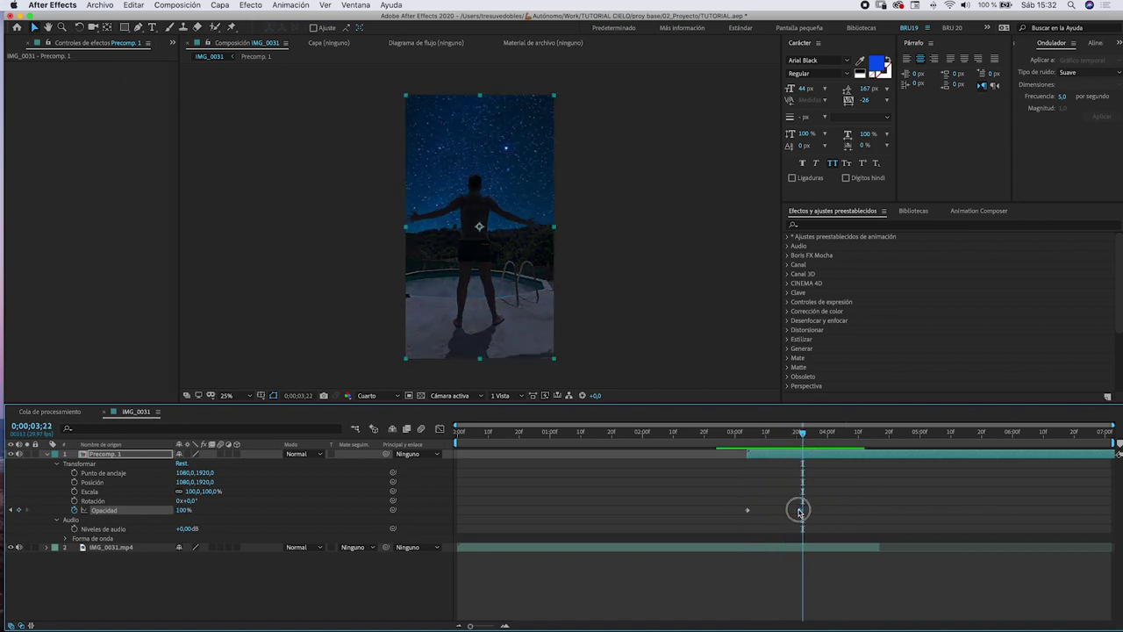
drag(799, 512, 793, 511)
drag(751, 435, 761, 438)
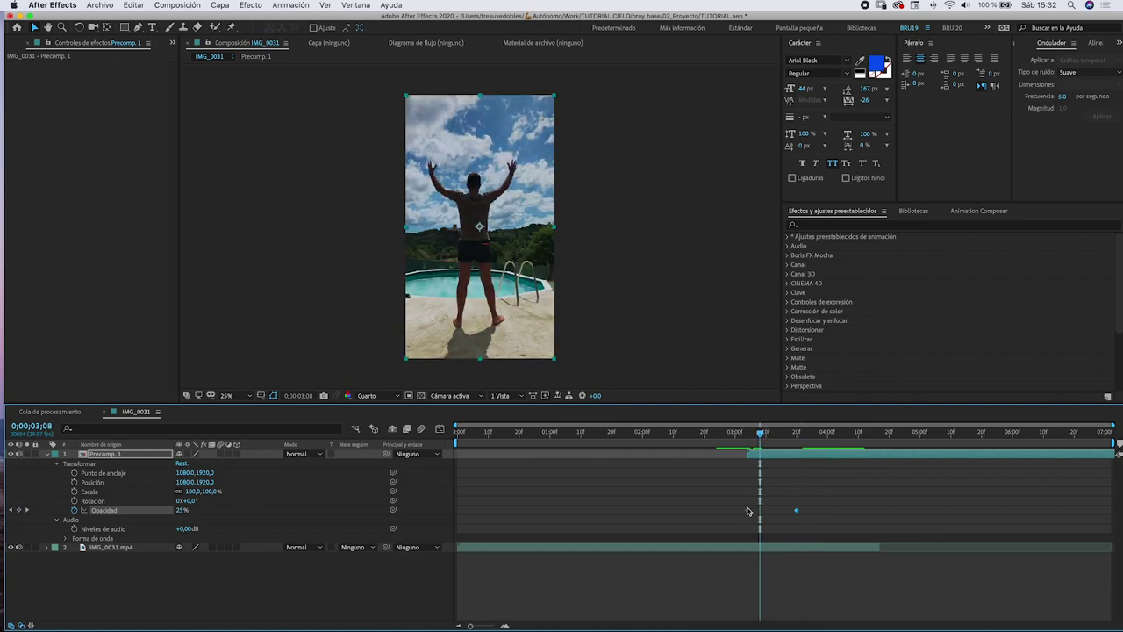
drag(749, 511, 758, 513)
drag(760, 433, 730, 433)
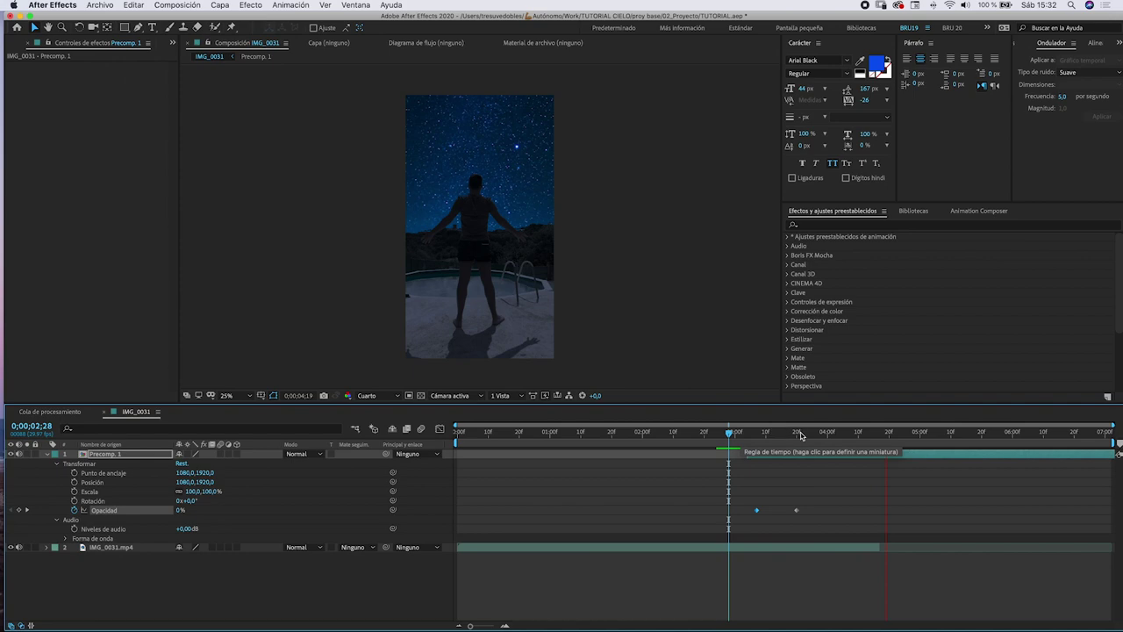
drag(794, 433, 839, 433)
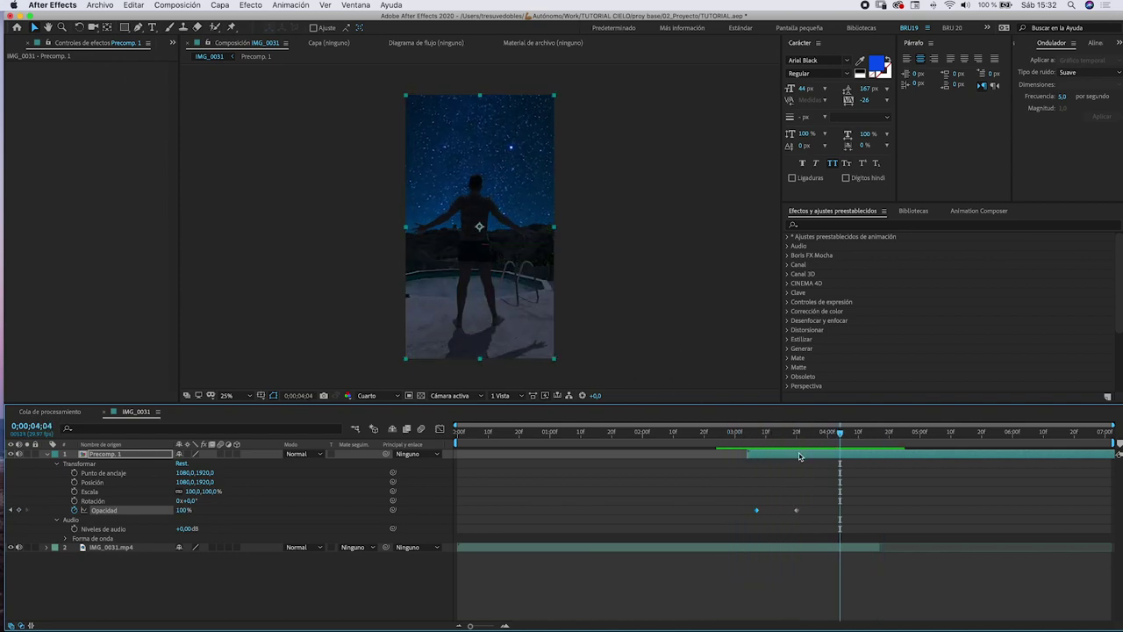
Step: Inside Precomp. 1, drop the lower pool layer's saturation to -79 and lightness to -80
double_click(799, 456)
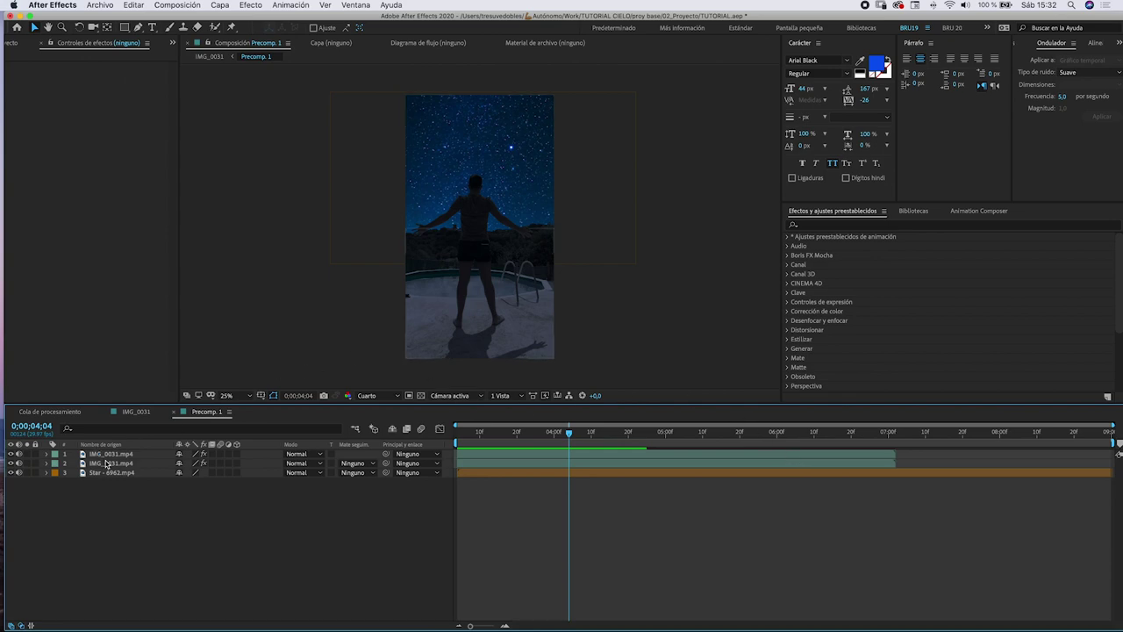
click(107, 464)
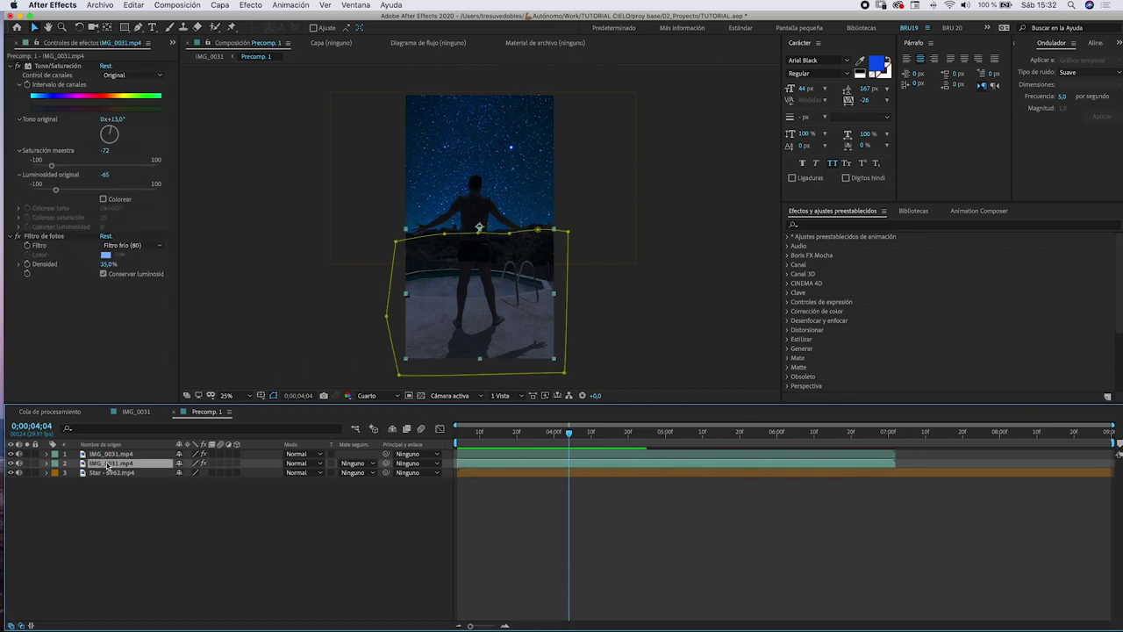
click(47, 463)
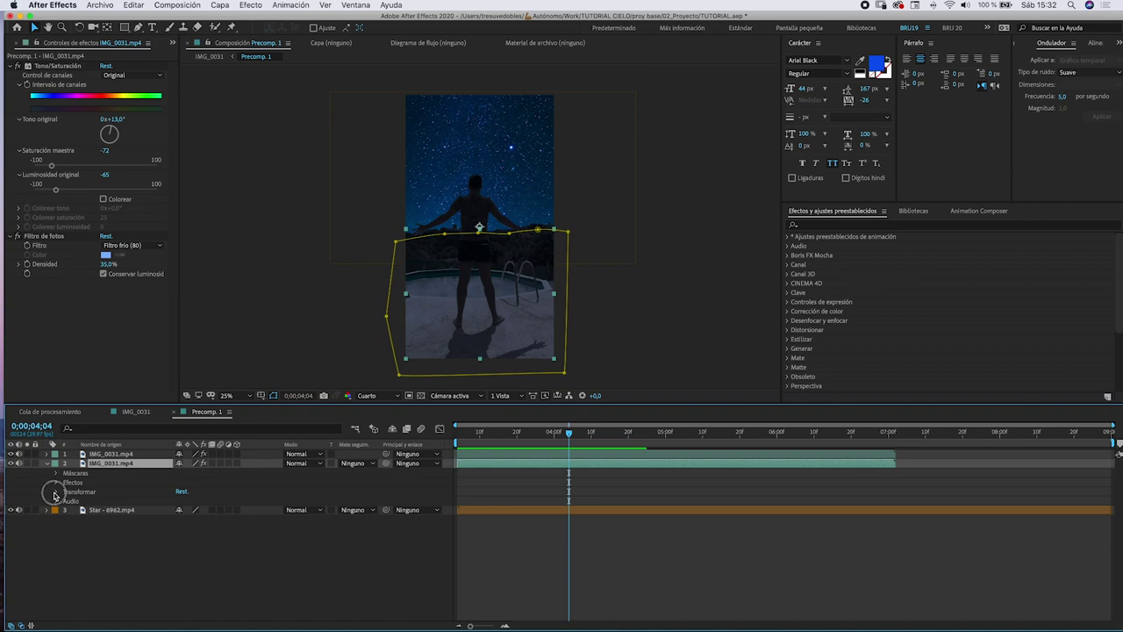
click(56, 492)
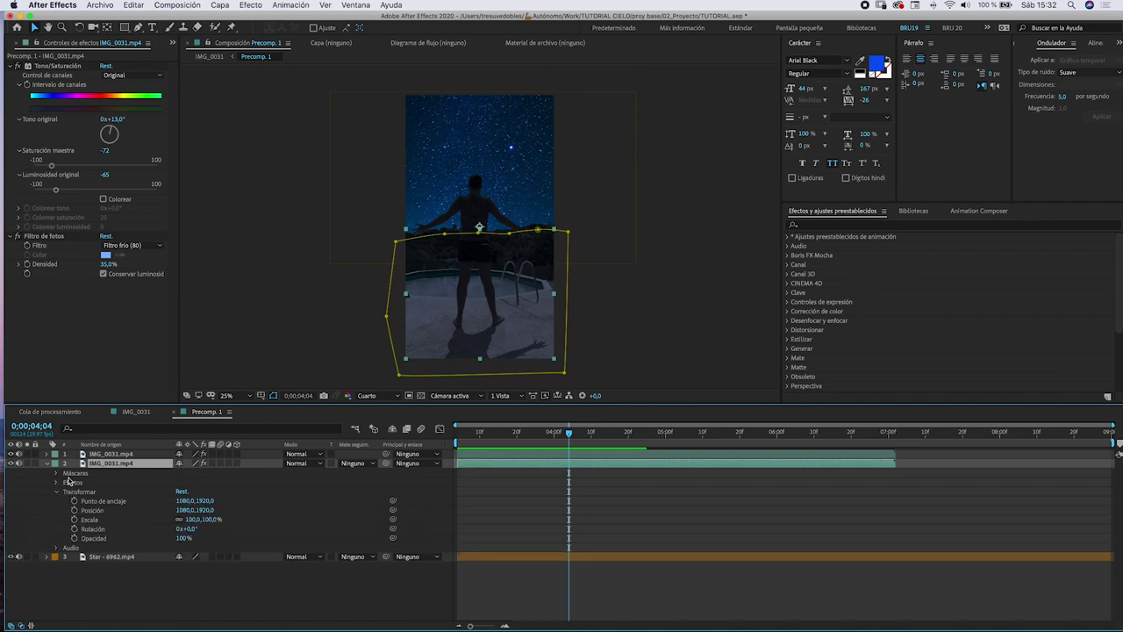
click(47, 464)
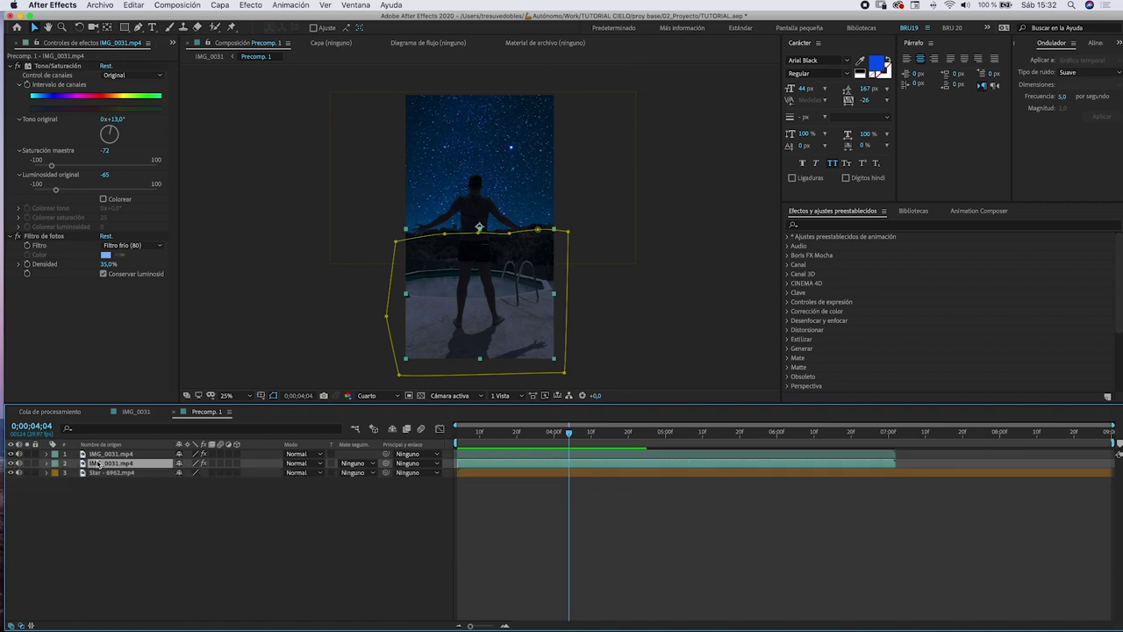
click(43, 166)
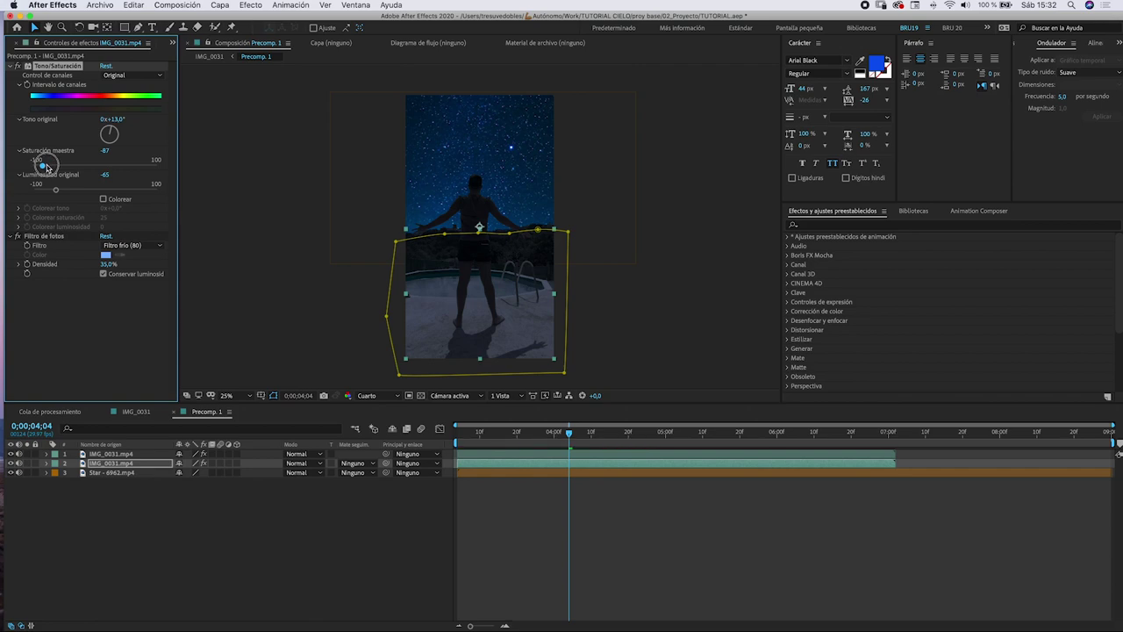
drag(46, 166, 48, 191)
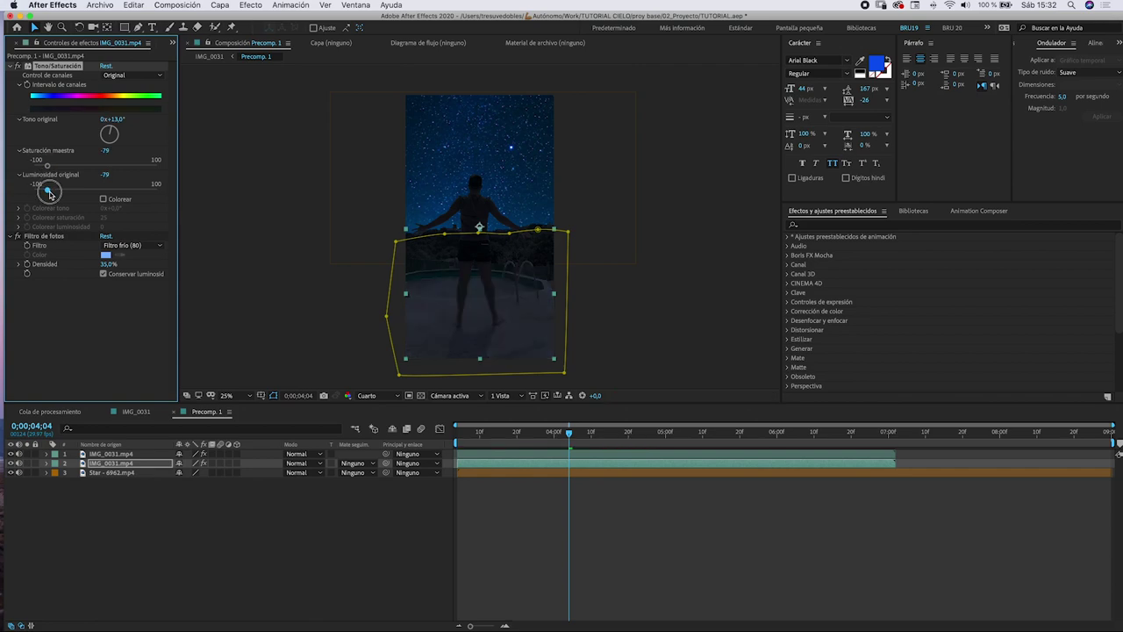
Step: Darken the top pool layer's lightness to -75 and go back to the IMG_0031 comp
click(100, 454)
drag(51, 326, 50, 327)
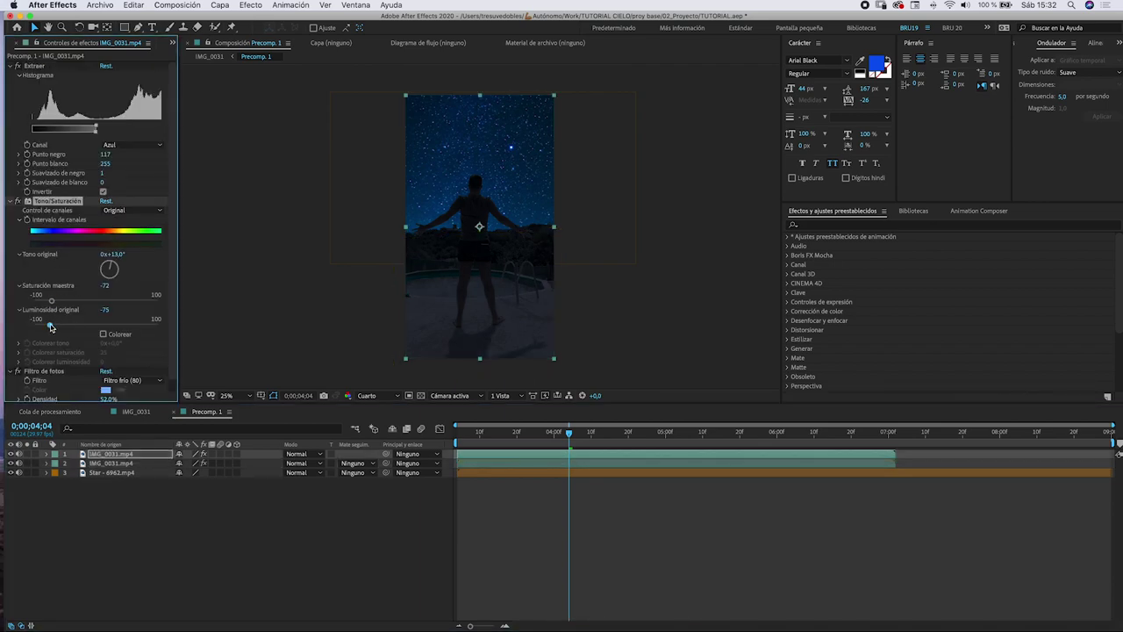
click(136, 413)
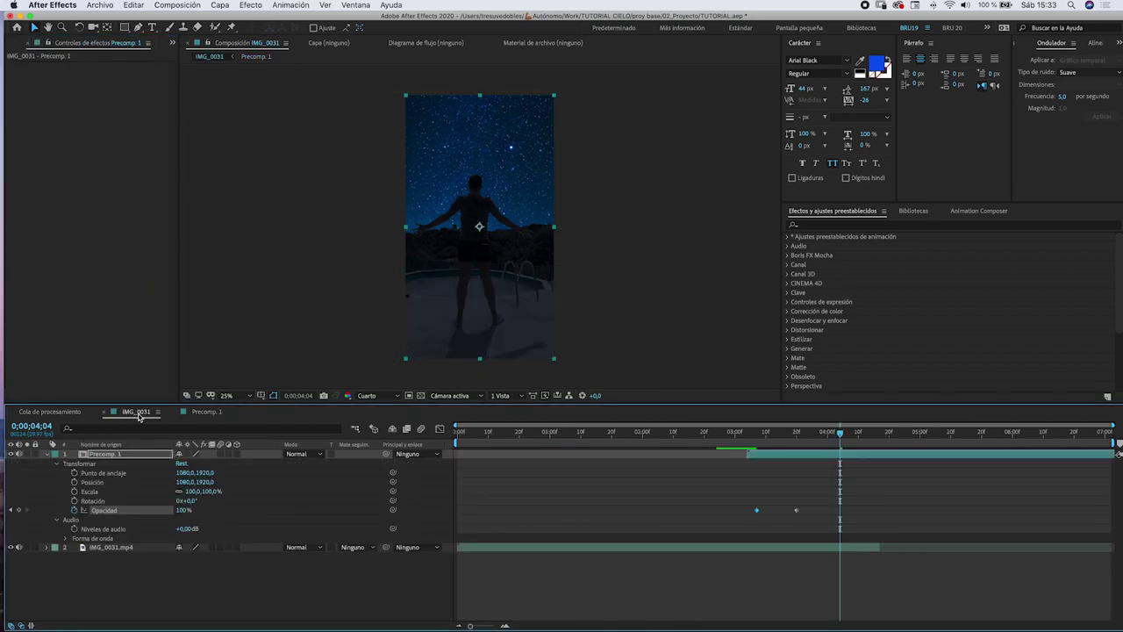
Step: Preview the day-to-night fade from about 3;00
mouse_move(779, 437)
mouse_down()
mouse_move(843, 448)
mouse_move(799, 447)
mouse_move(994, 447)
mouse_up()
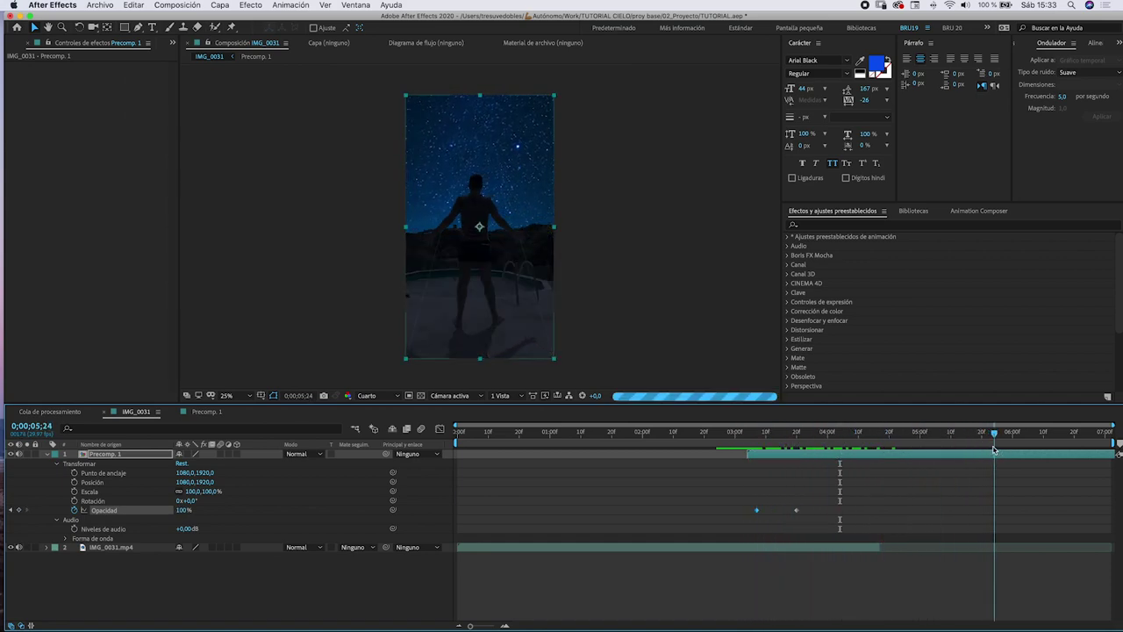
click(736, 433)
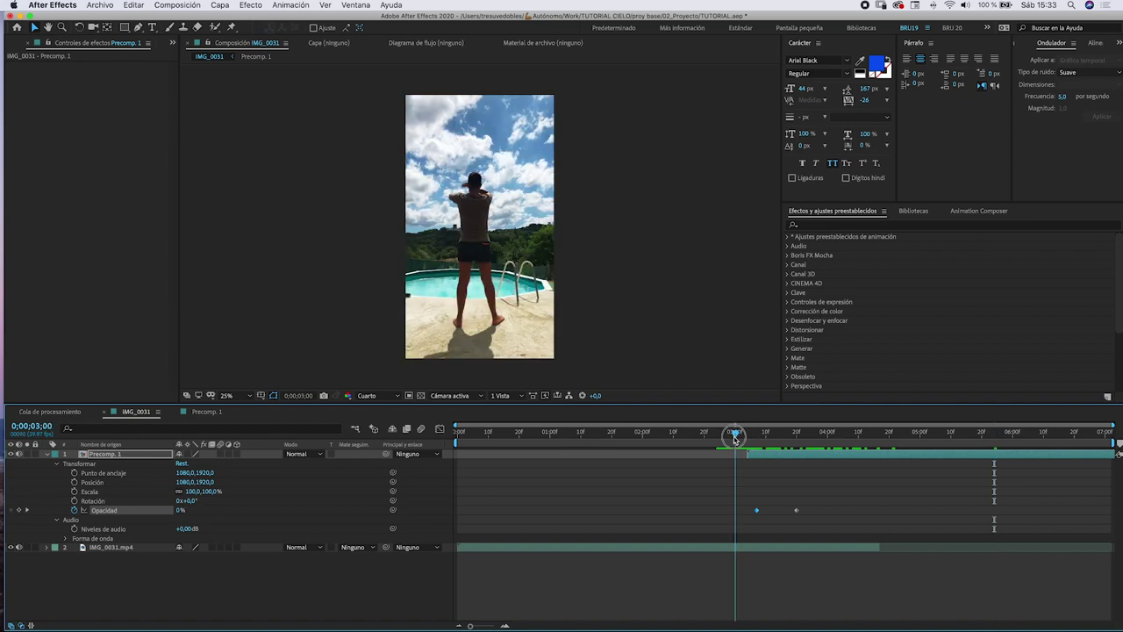
key(space)
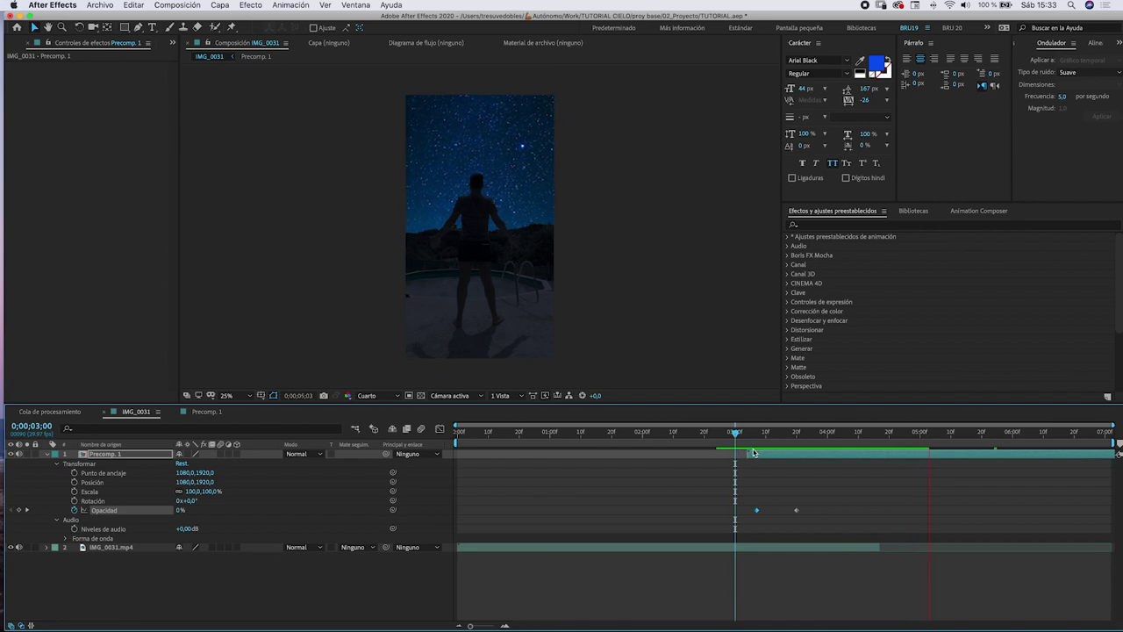
key(space)
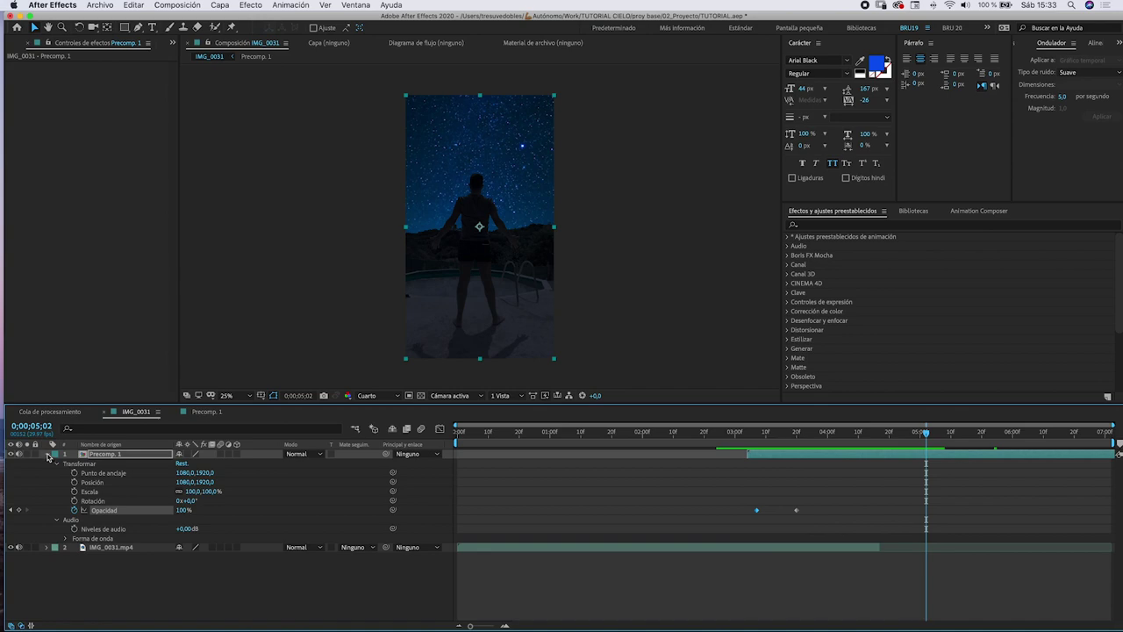
Step: Collapse Precomp. 1's properties, deselect it, and return to the composition start
click(47, 455)
click(168, 501)
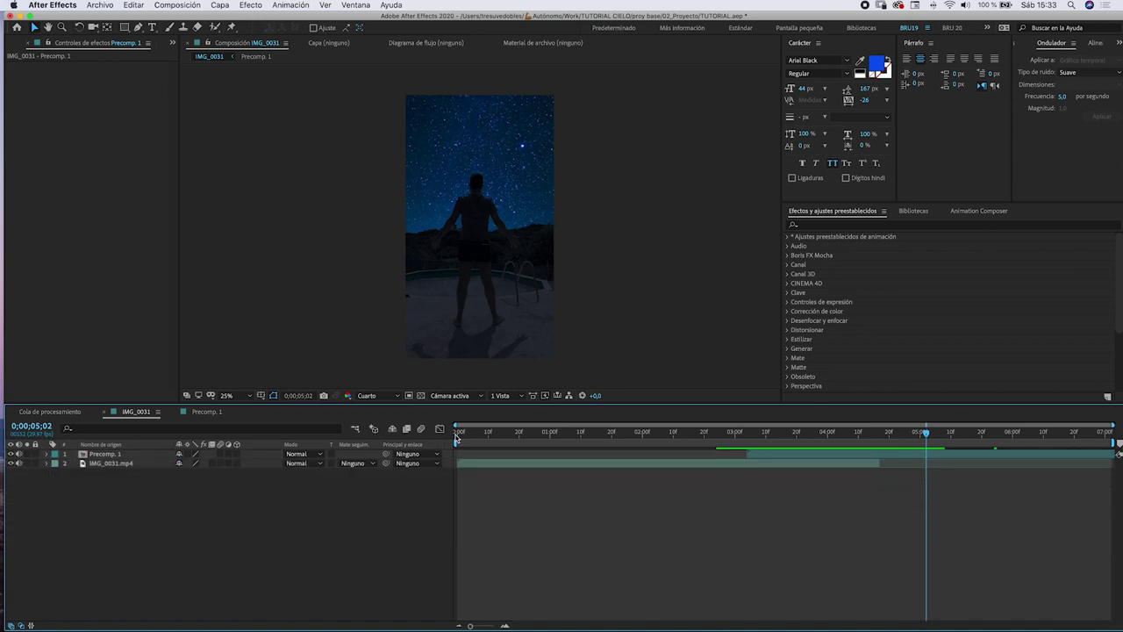
click(456, 436)
click(173, 42)
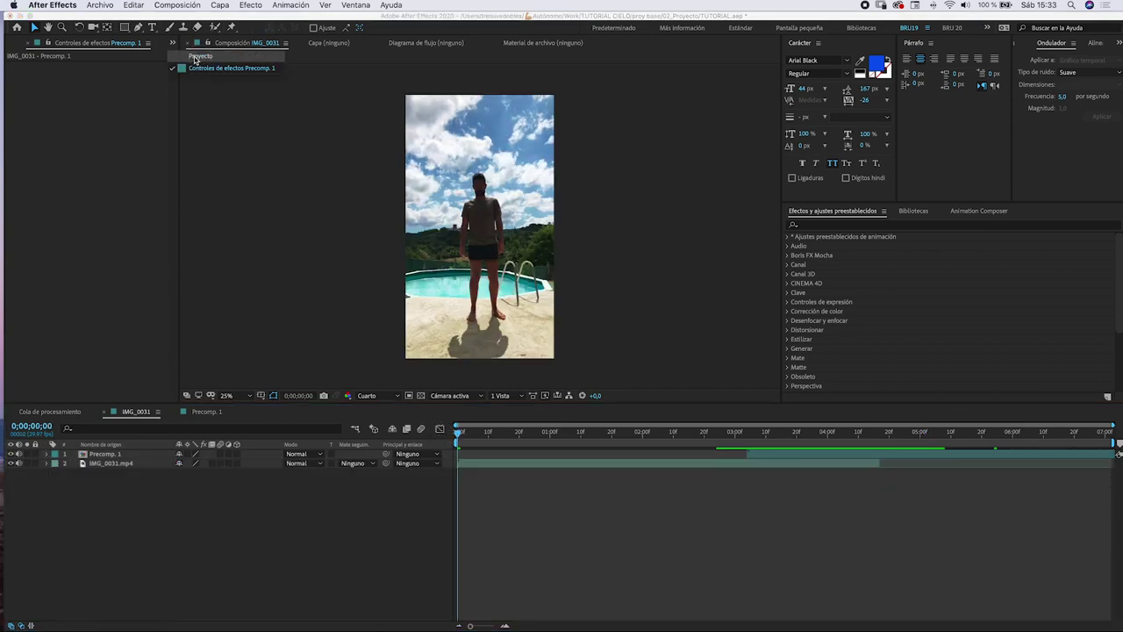
Step: Switch the panel to Proyecto, then play and scrub through the day-to-night transition
click(198, 60)
key(space)
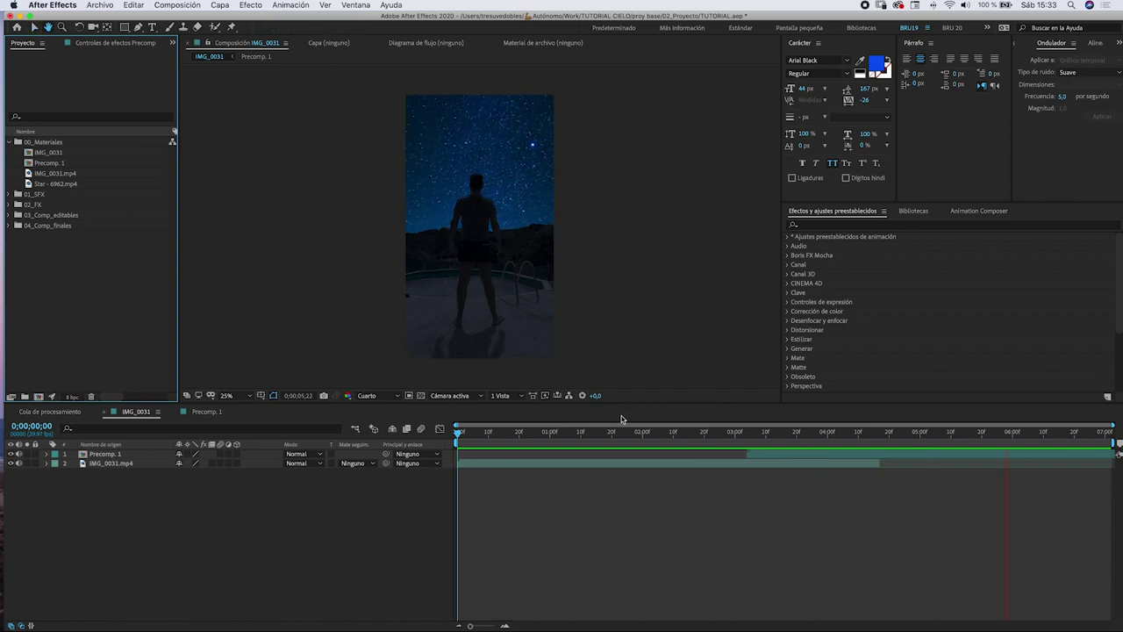
click(707, 432)
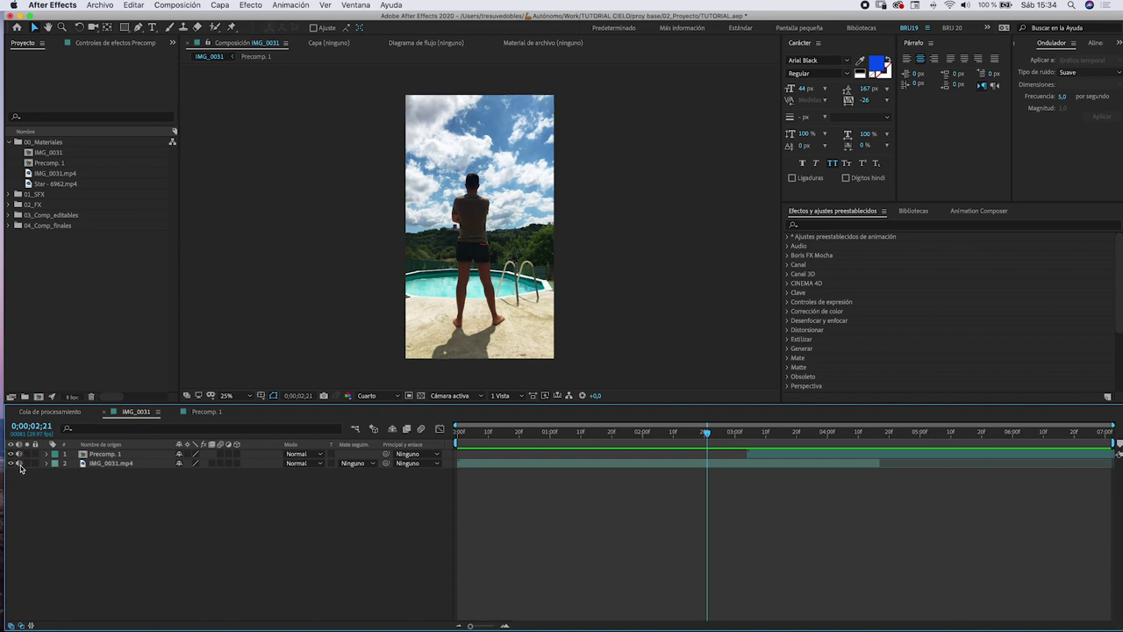
mouse_move(707, 434)
mouse_down()
mouse_move(802, 442)
mouse_move(839, 466)
mouse_move(750, 454)
mouse_move(818, 452)
mouse_up()
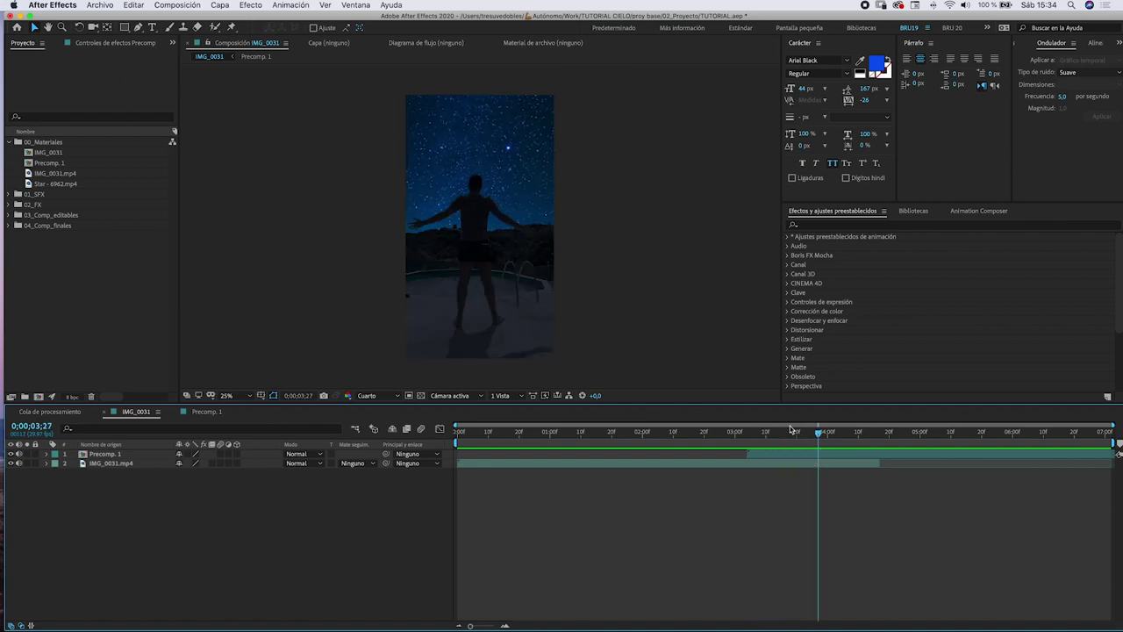
click(91, 271)
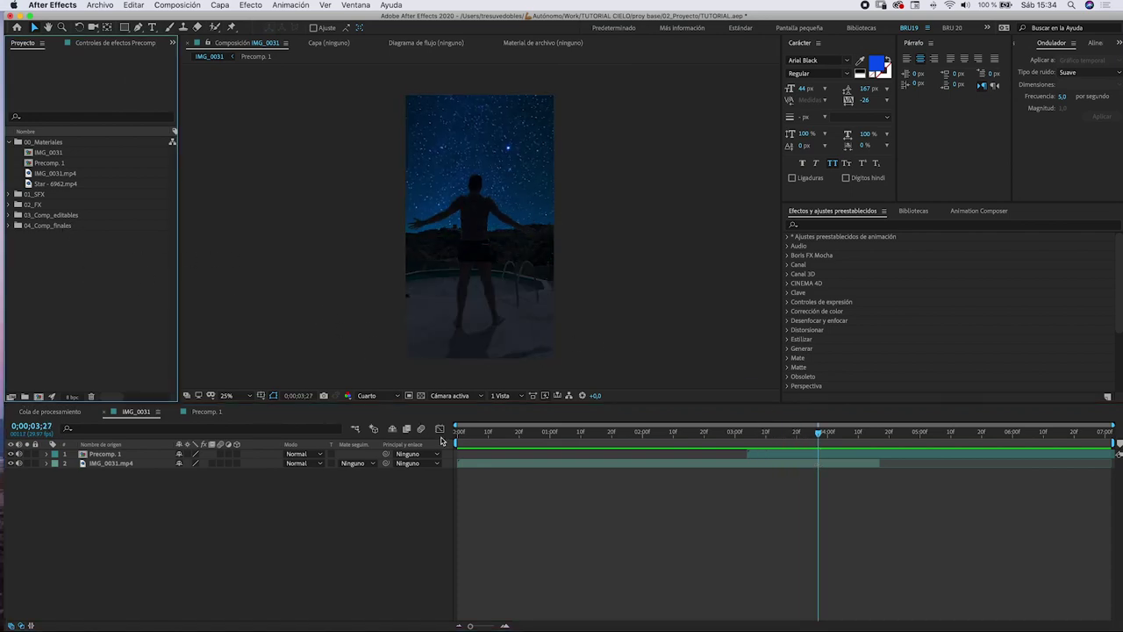
mouse_move(854, 425)
mouse_down()
mouse_move(1043, 459)
mouse_move(867, 464)
mouse_up()
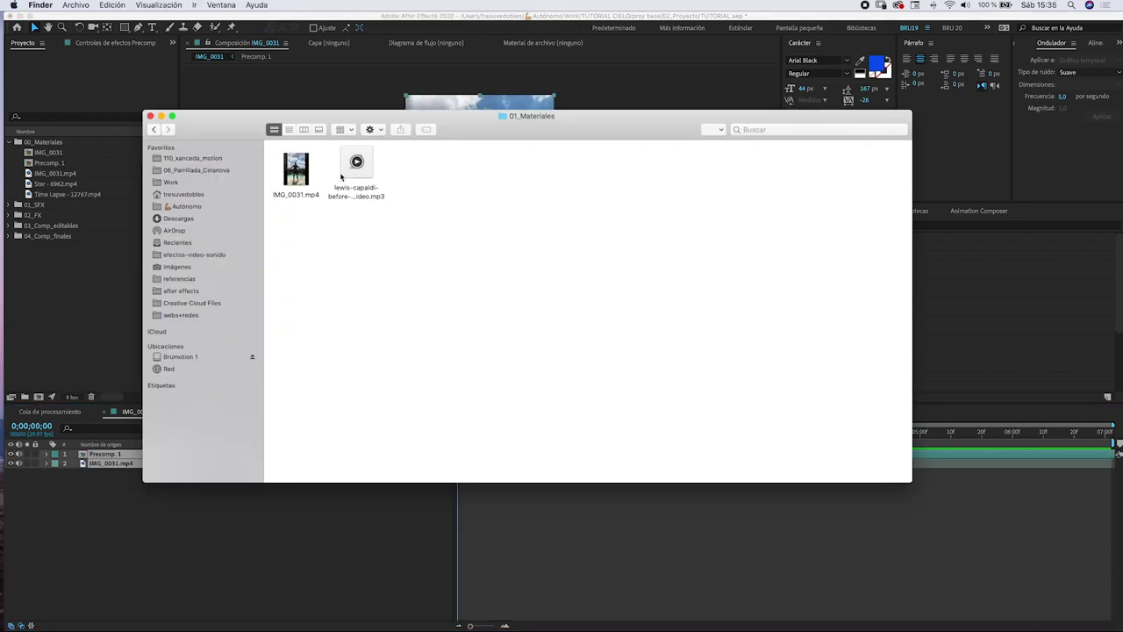
Step: Drag the song mp3 from Finder's 01_Materiales folder into the project
mouse_move(361, 174)
mouse_down()
mouse_move(59, 251)
mouse_move(85, 474)
mouse_up()
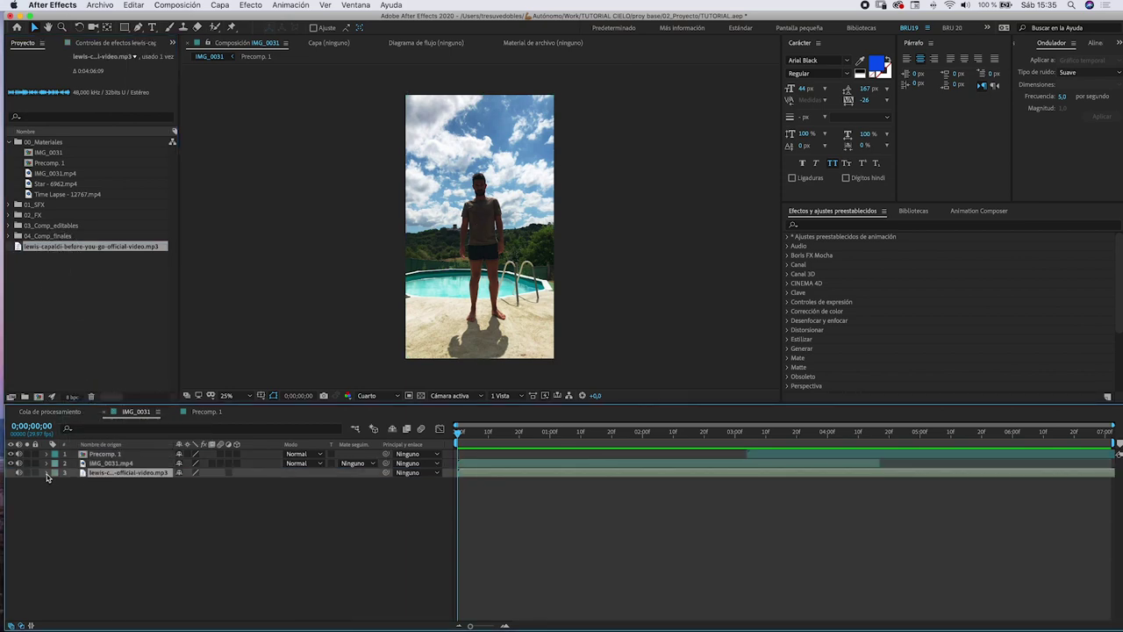
Step: Show the song layer's Forma de onda and preview to locate the music swell
click(55, 483)
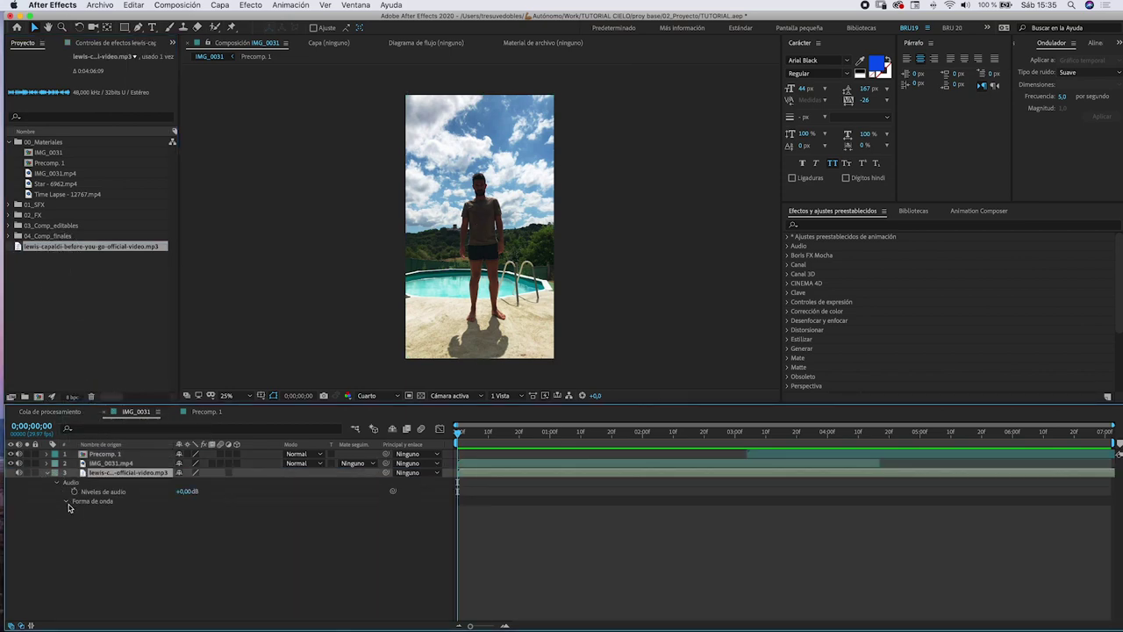
click(66, 503)
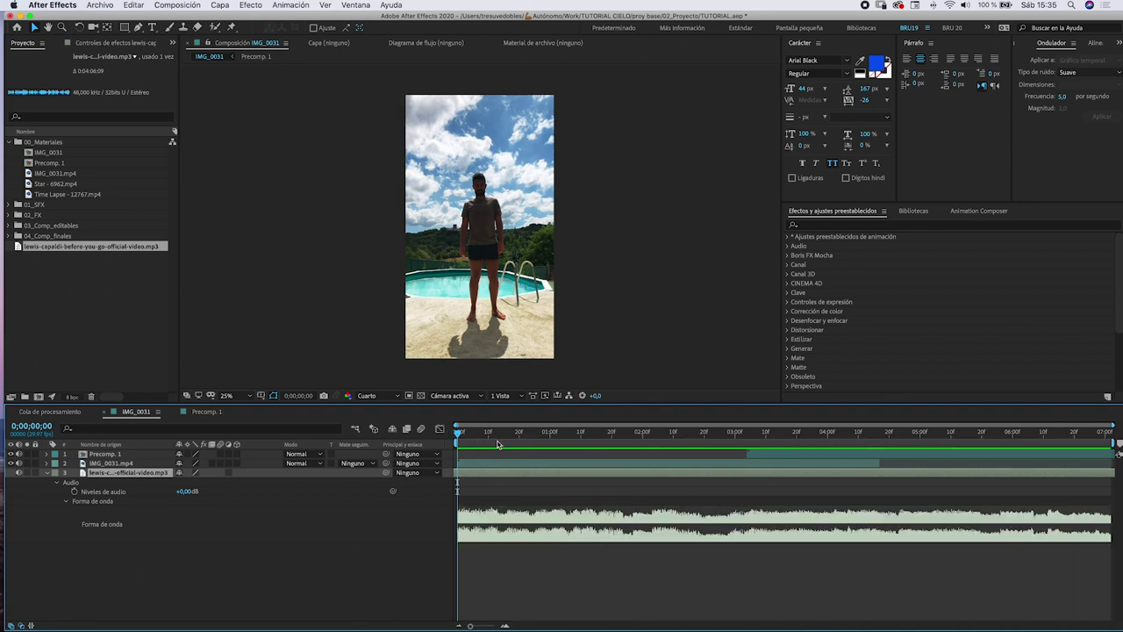
key(space)
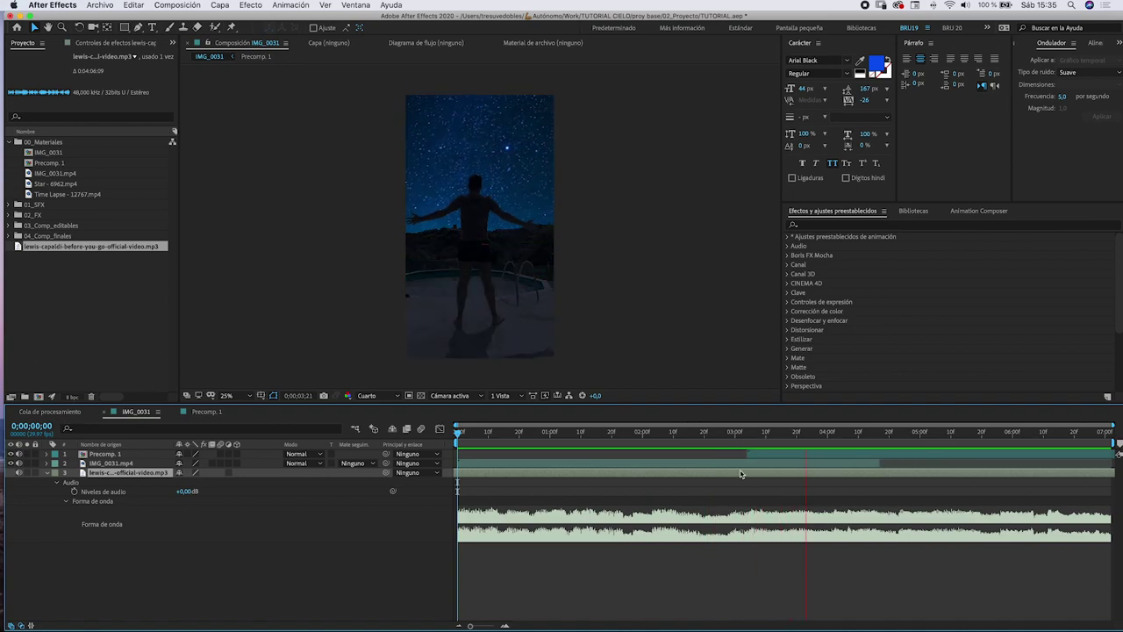
drag(740, 432, 806, 432)
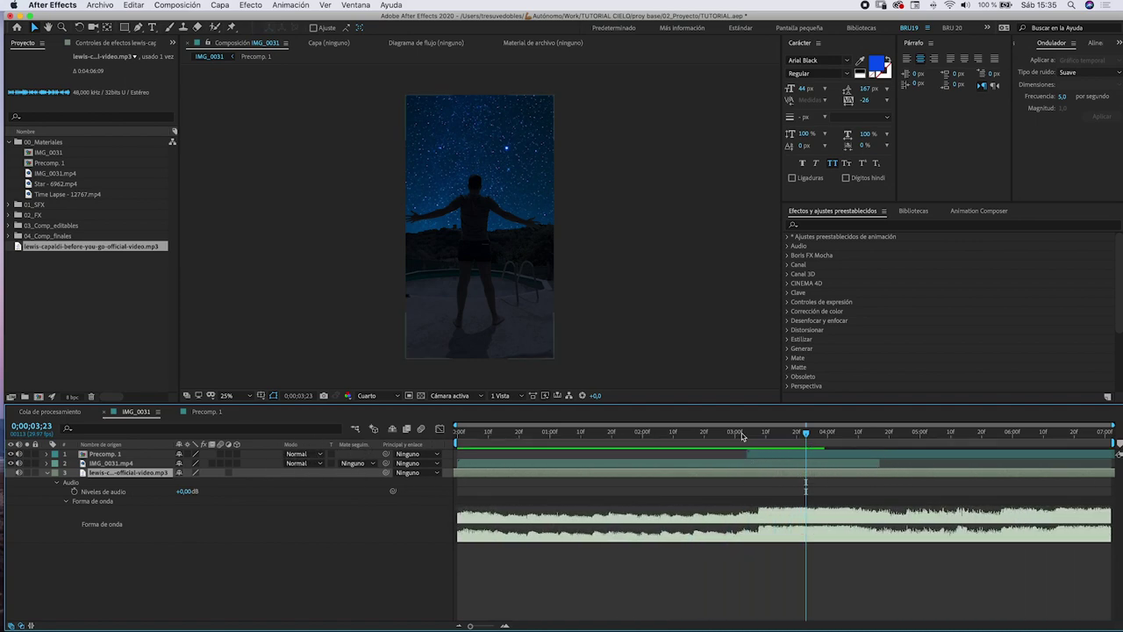
click(742, 431)
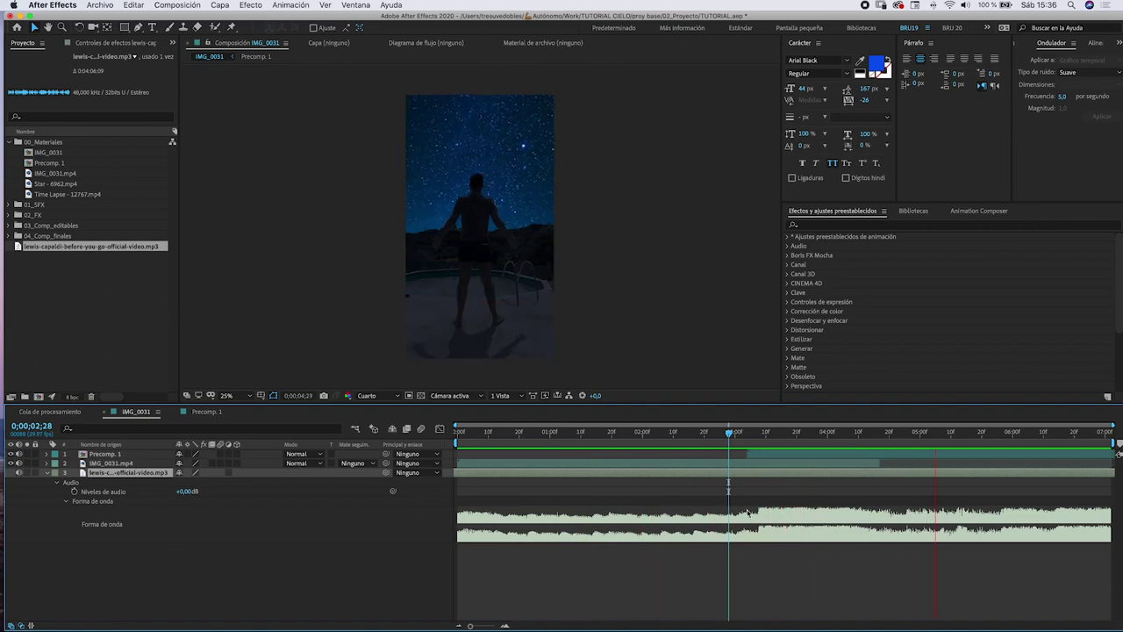
click(62, 313)
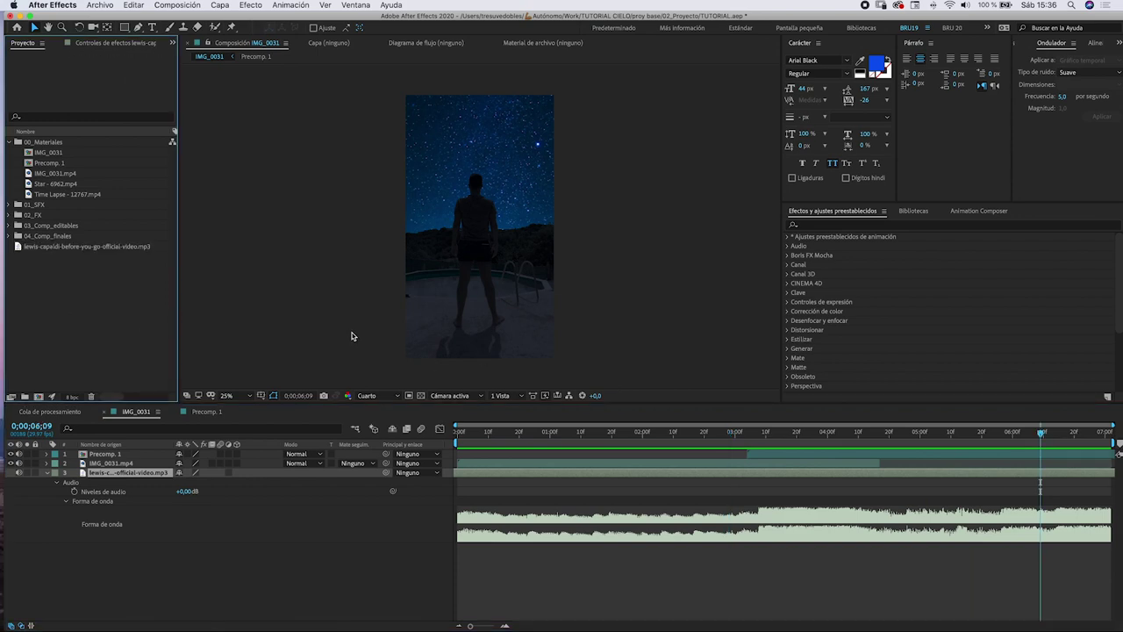
Step: Import Fly by sweet.mp3 with Cmd+I, place it in the timeline, and expand its audio
key(super+i)
key(space)
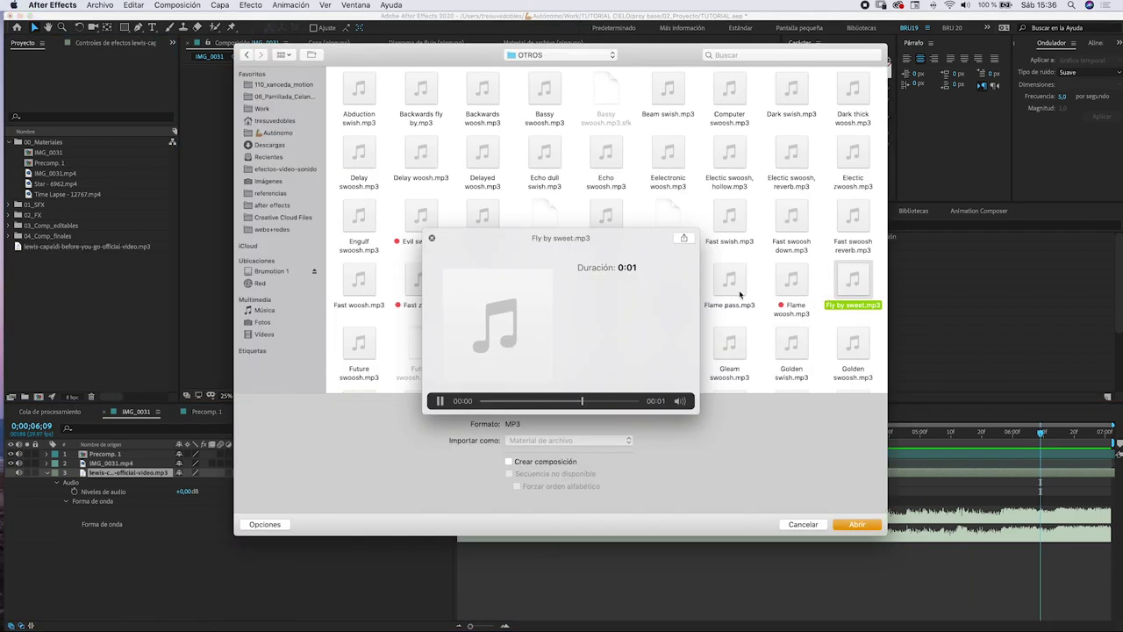
key(space)
key(Return)
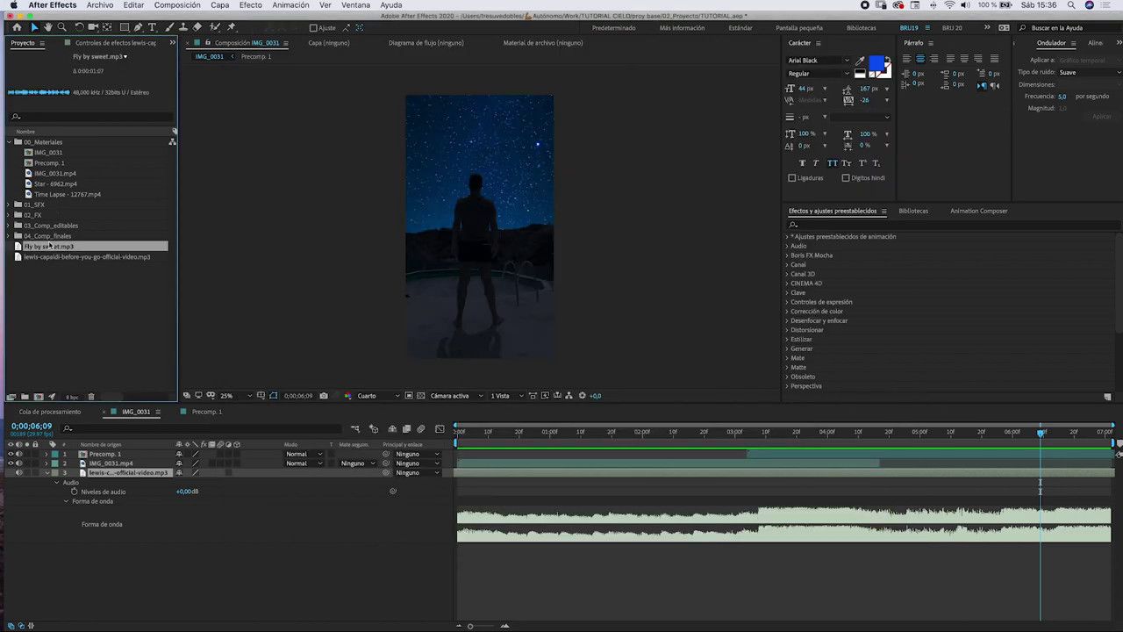
drag(49, 246, 723, 475)
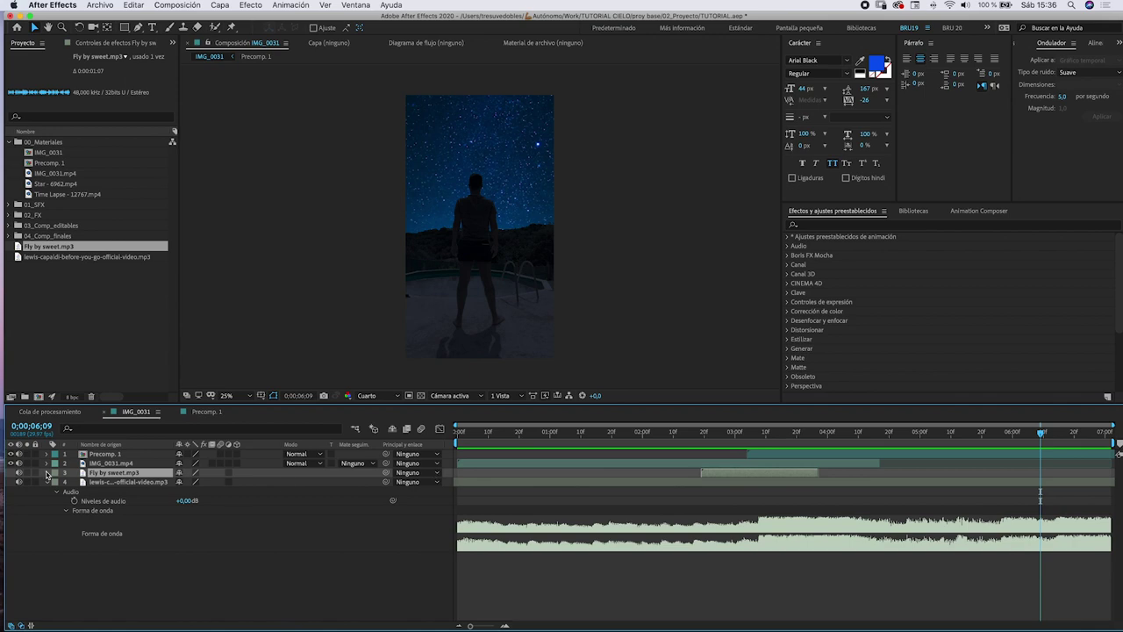
click(46, 474)
click(57, 482)
Step: Shift the whoosh layer a few frames later to match the sky change and preview it
click(66, 501)
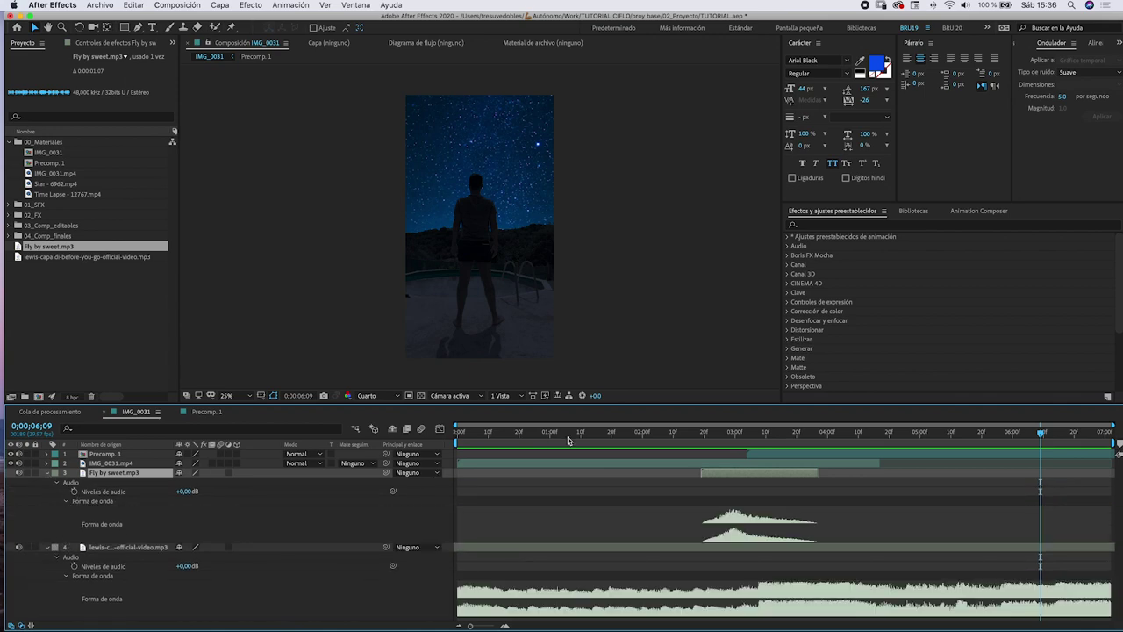
drag(716, 435, 745, 436)
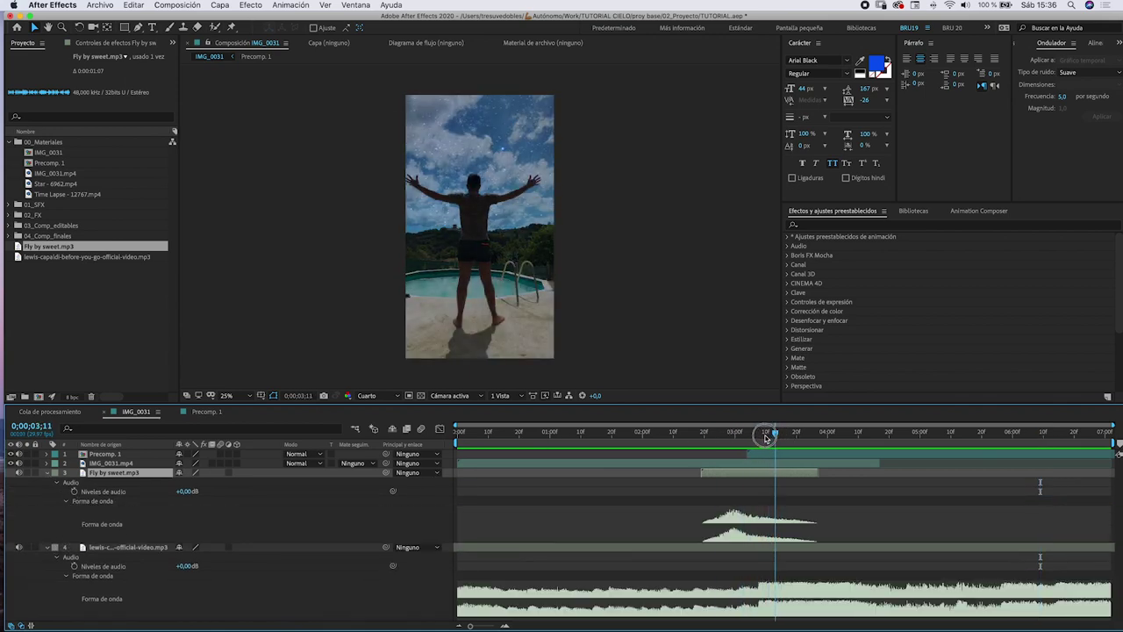
mouse_move(745, 473)
mouse_down()
mouse_move(766, 472)
mouse_move(704, 444)
mouse_up()
click(729, 436)
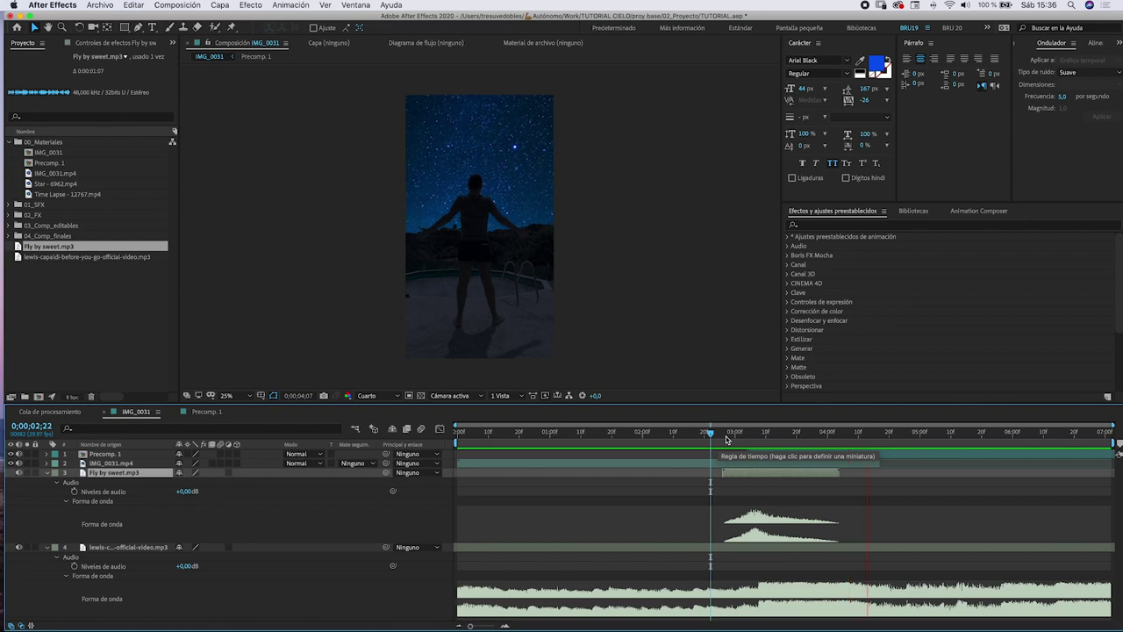
click(708, 436)
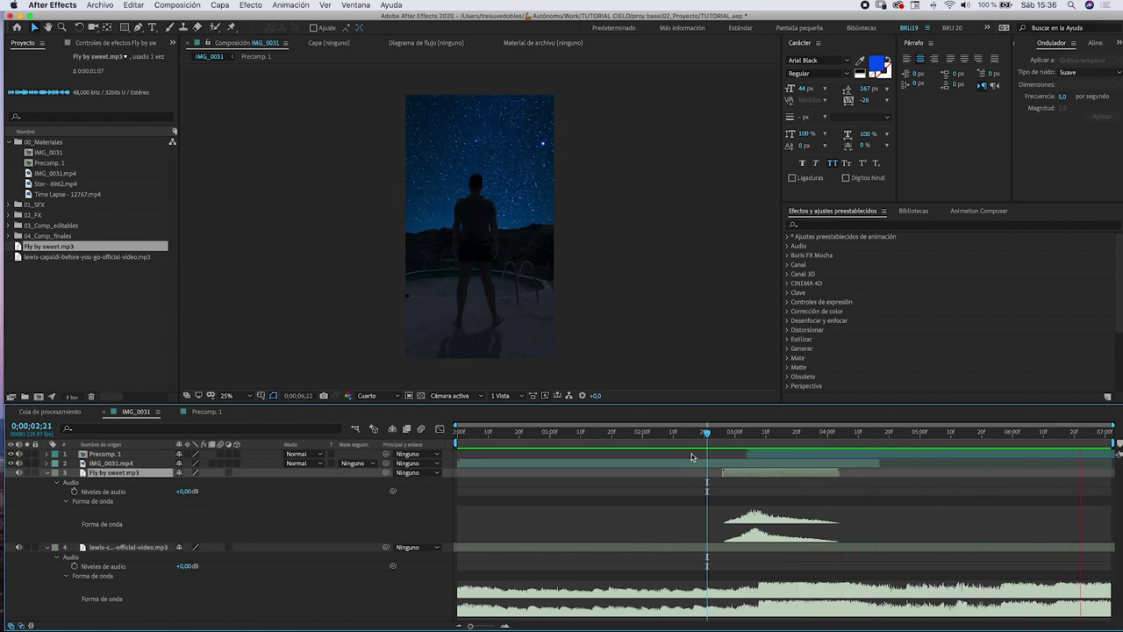
key(space)
Step: View the starry night frame at 100% zoom, panned onto the man and stars
mouse_move(714, 442)
mouse_down()
mouse_move(1031, 441)
mouse_move(871, 426)
mouse_move(901, 426)
mouse_up()
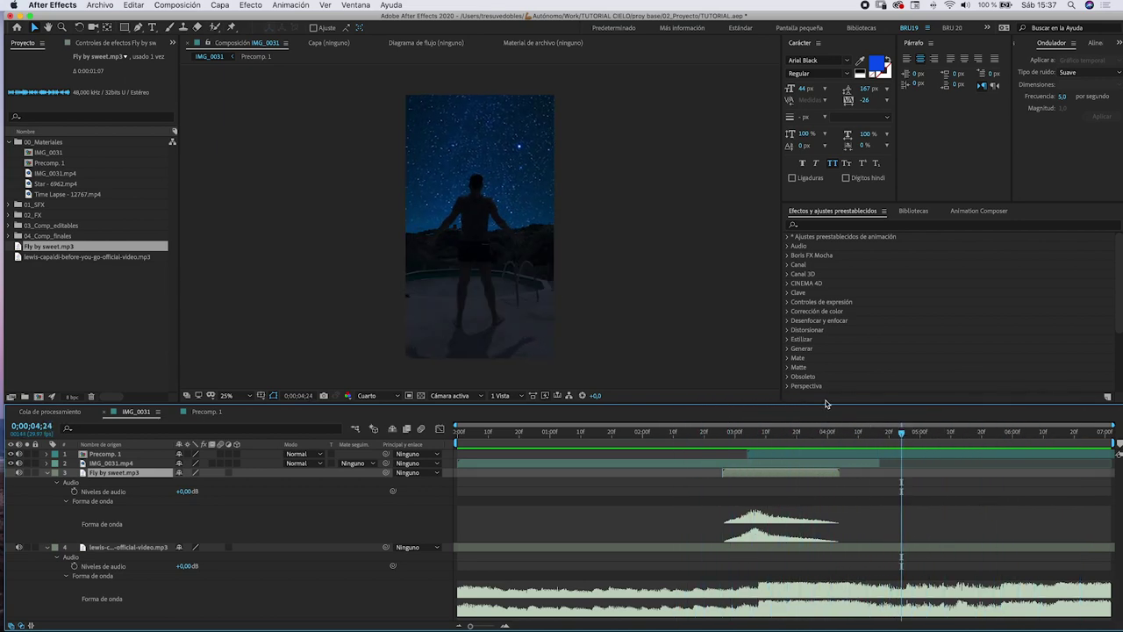
key(period)
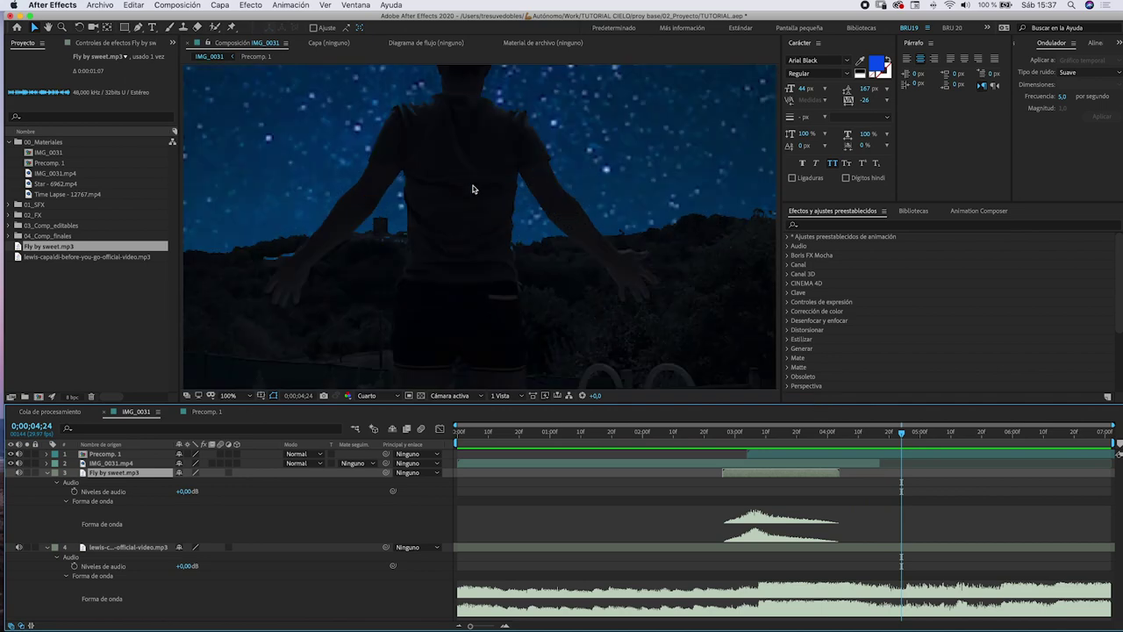
drag(476, 115, 477, 220)
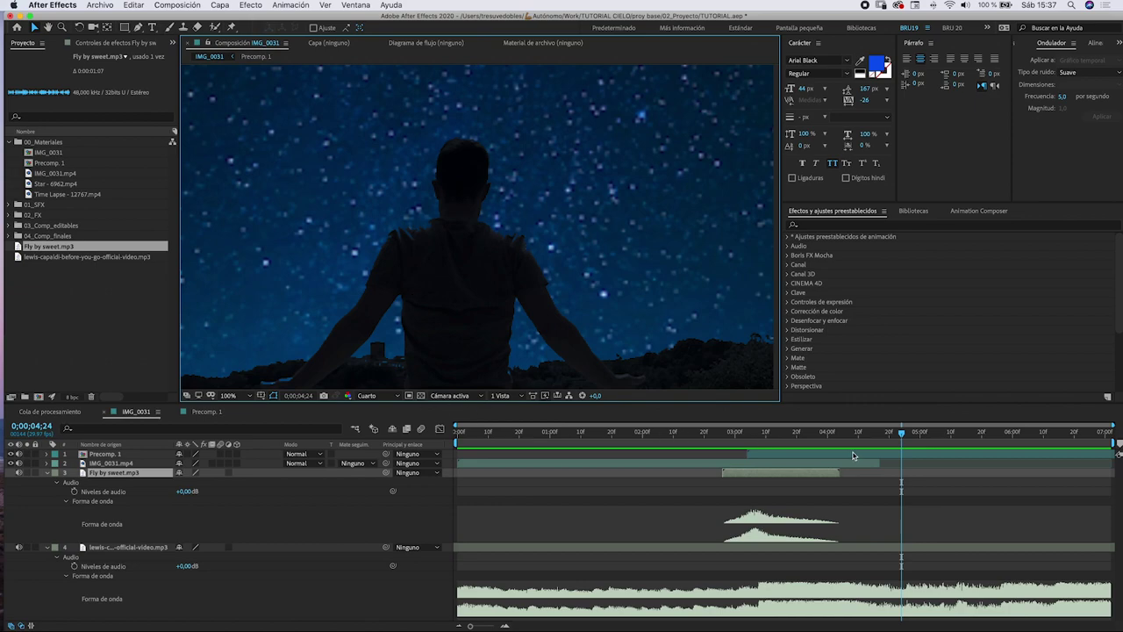
drag(847, 430, 861, 432)
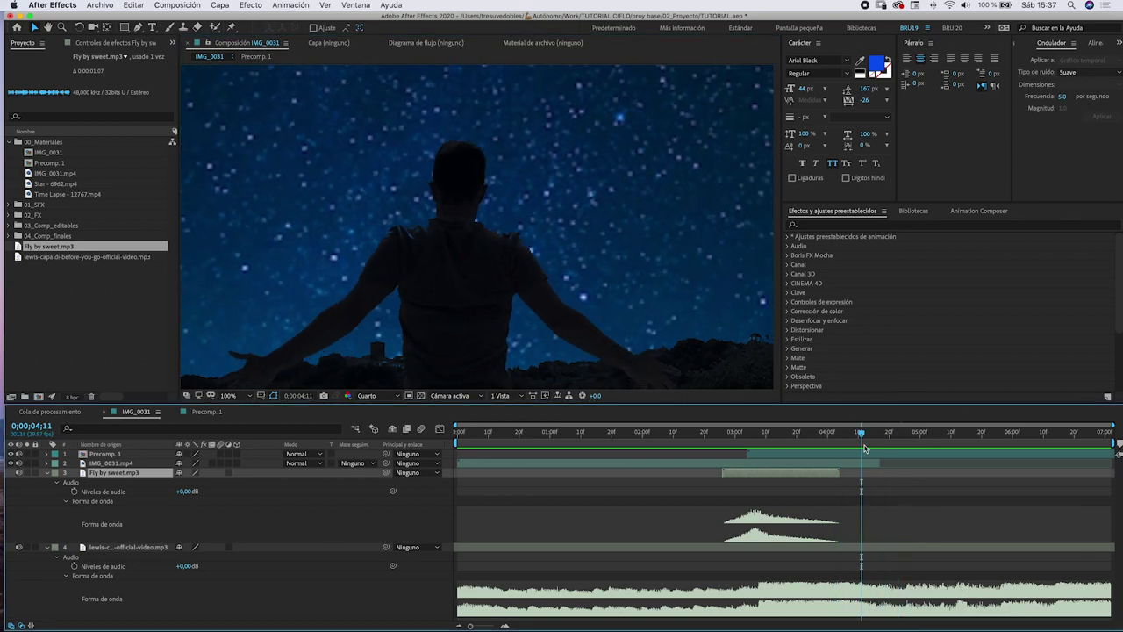
click(864, 453)
Step: Inside Precomp. 1, paste a duplicate of the masked IMG_0031.mp4 layer with Editar > Pegar
double_click(861, 457)
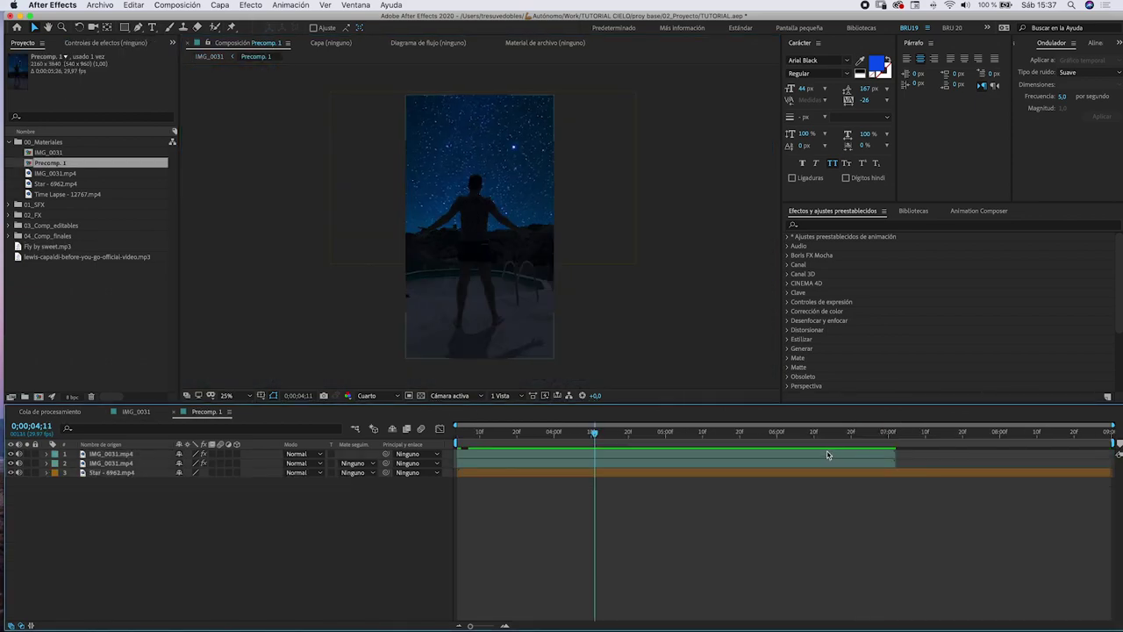
click(585, 463)
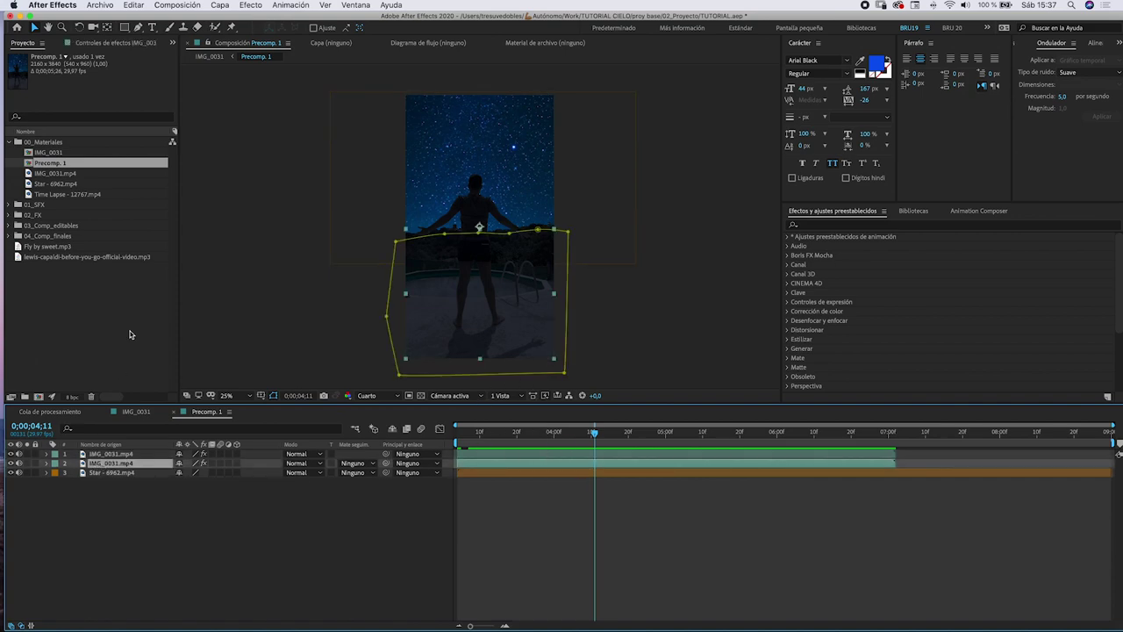
click(133, 5)
click(141, 66)
click(133, 5)
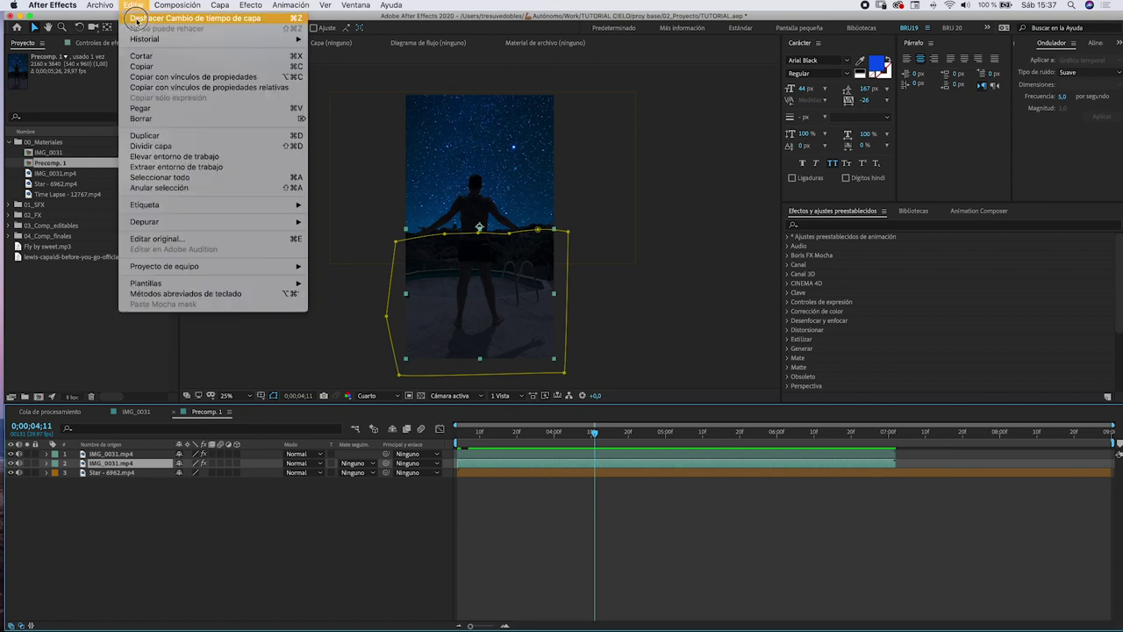
click(298, 109)
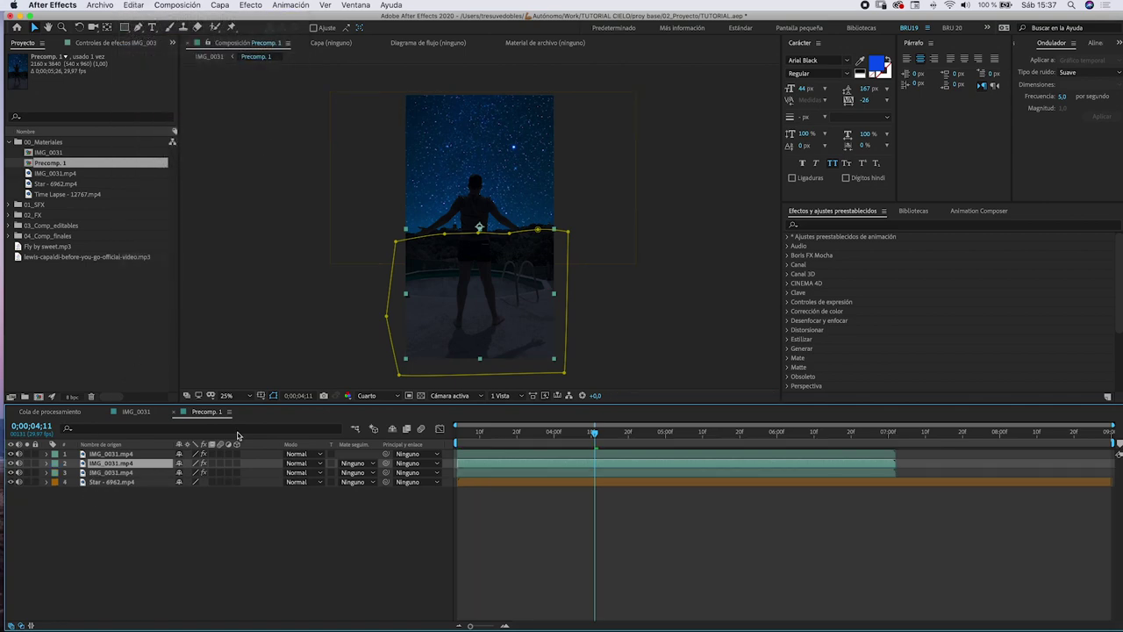
scroll(485, 233, up, 2)
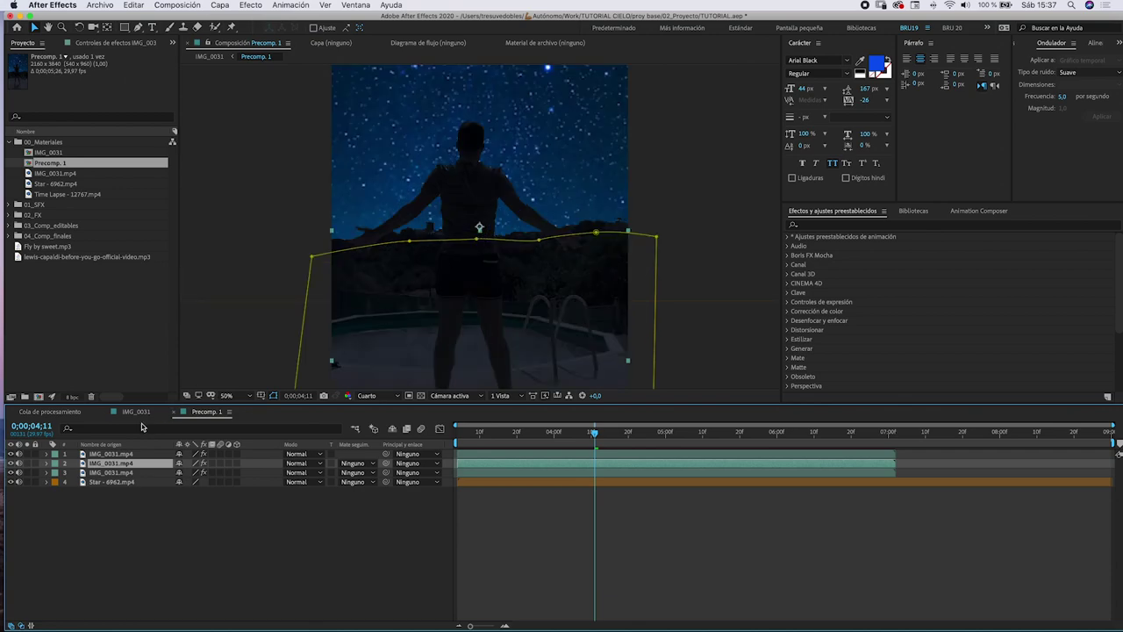
click(47, 463)
Step: Delete the copied layer's old mask, switch to the Pen tool, and zoom in on the man's shoulders
click(79, 474)
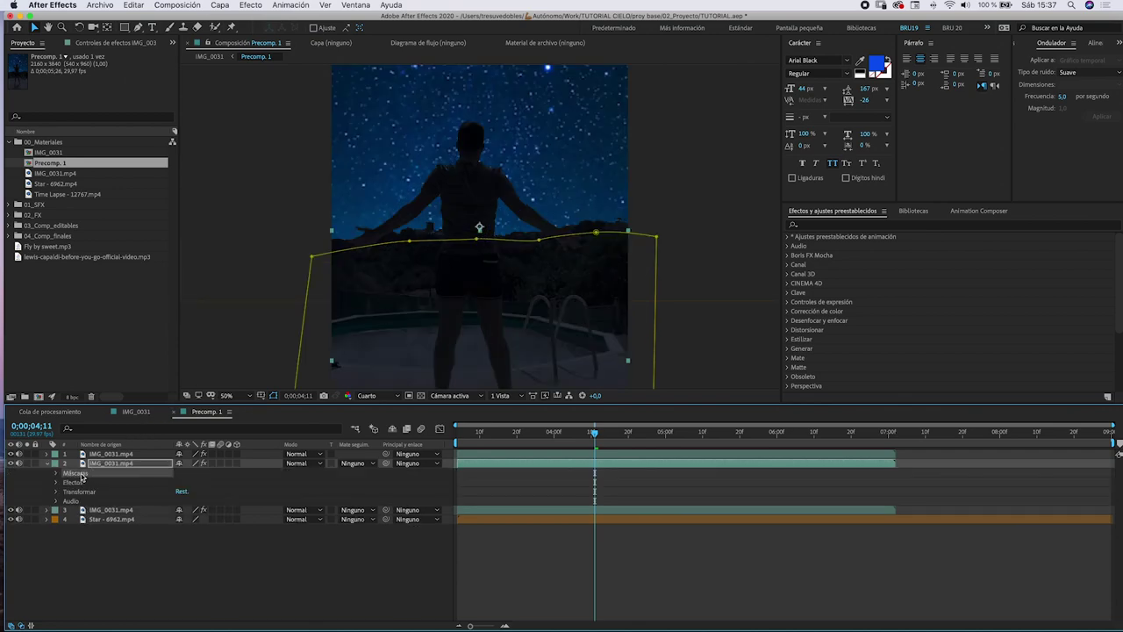
key(Delete)
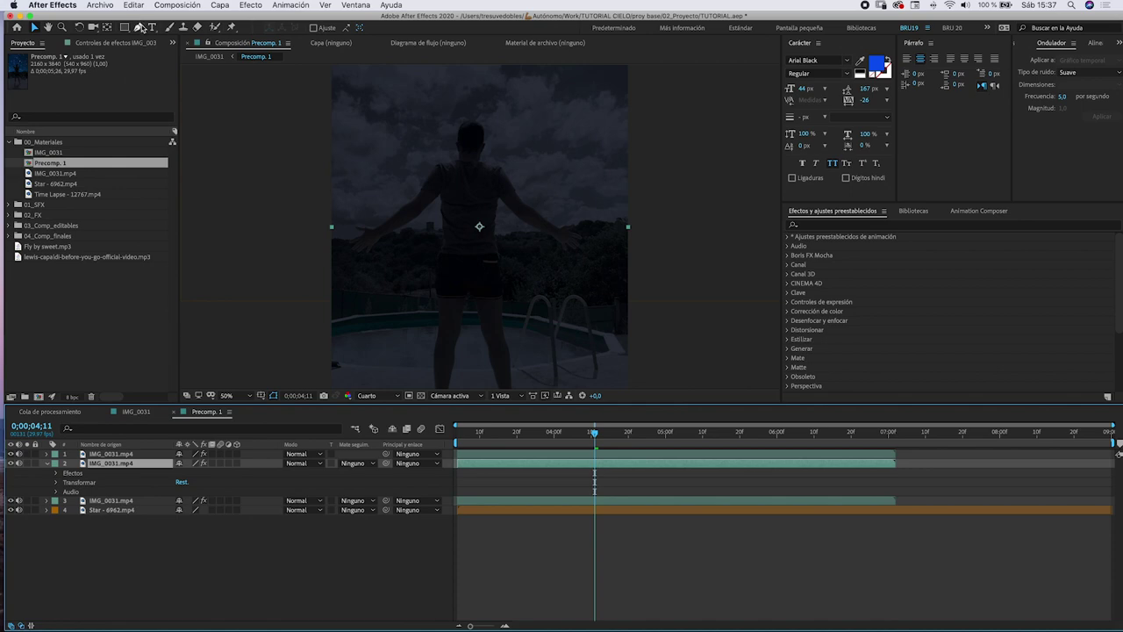
click(138, 28)
key(period)
key(period)
key(period)
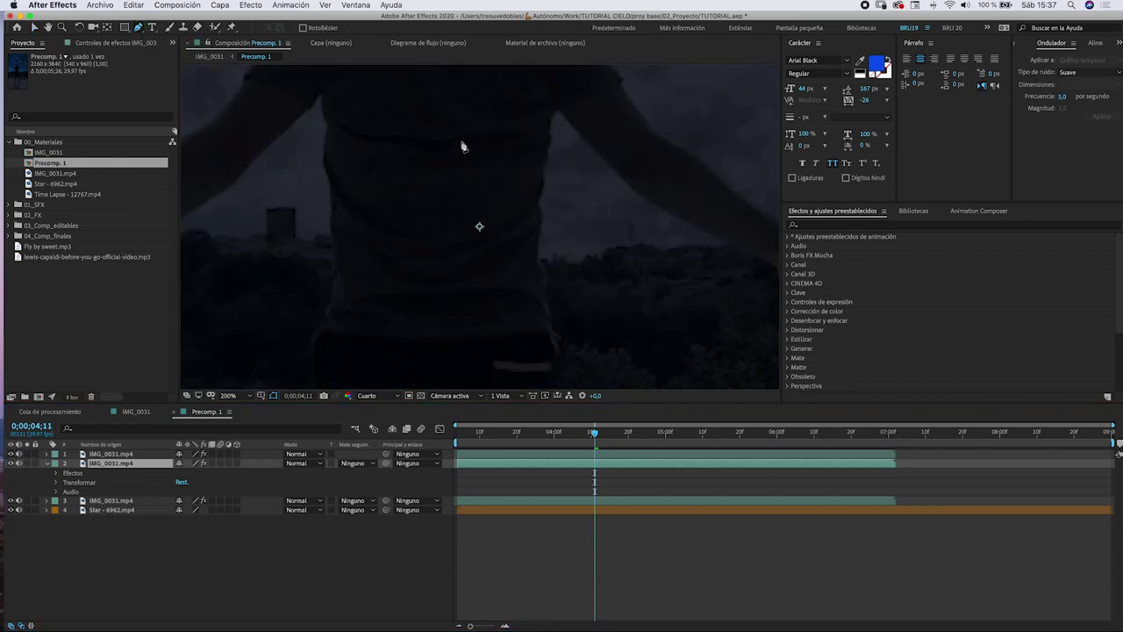
drag(465, 145, 488, 363)
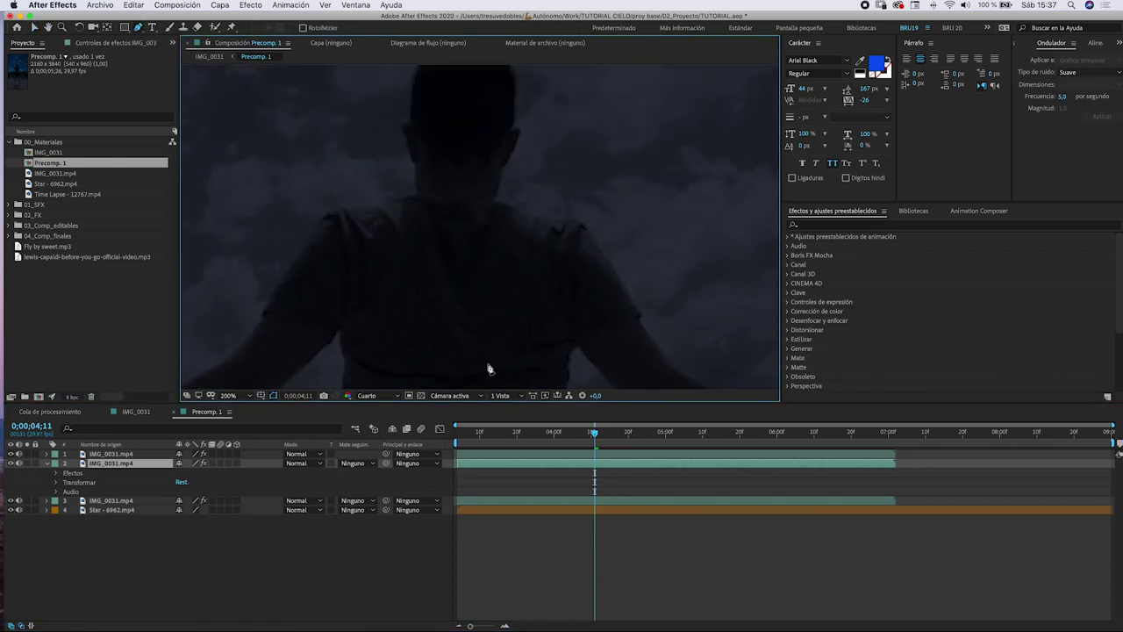
Step: Trace a closed mask around the man's shoulders and upper back, then deselect to preview it
click(326, 219)
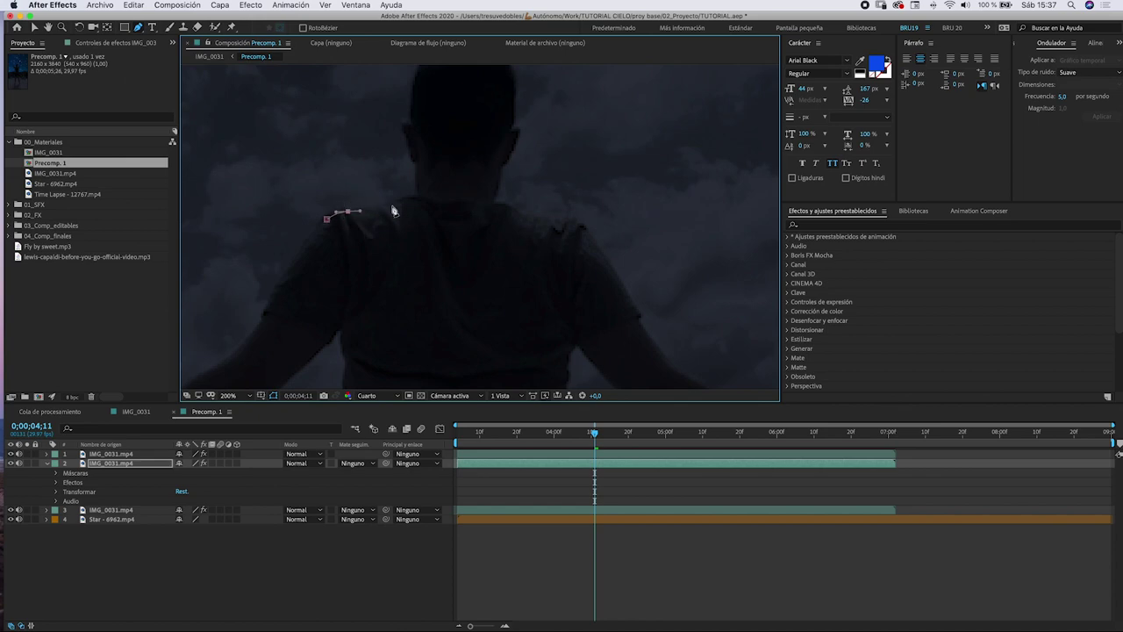
drag(394, 207, 413, 205)
drag(485, 203, 511, 212)
click(578, 223)
click(601, 266)
click(582, 305)
click(491, 337)
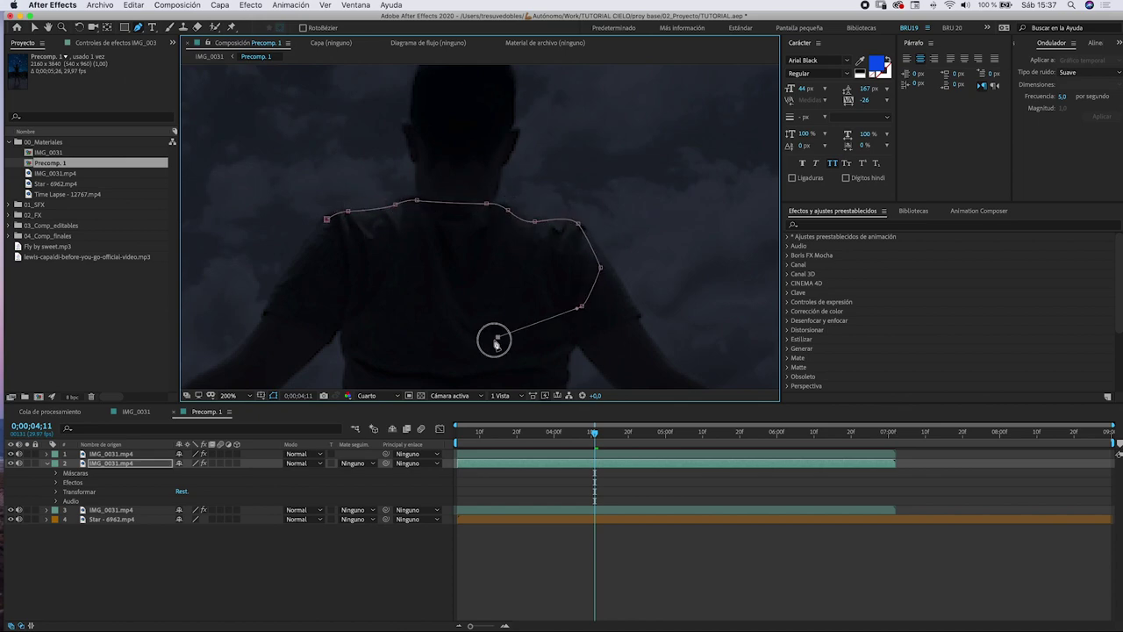
click(390, 327)
click(338, 283)
click(322, 261)
click(326, 219)
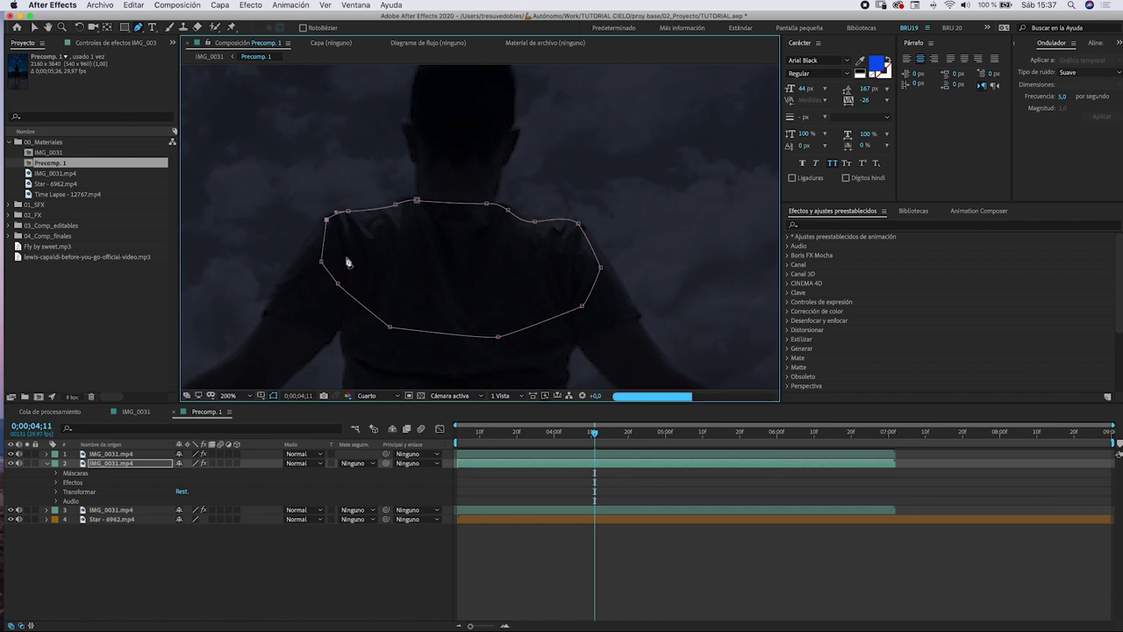
click(321, 572)
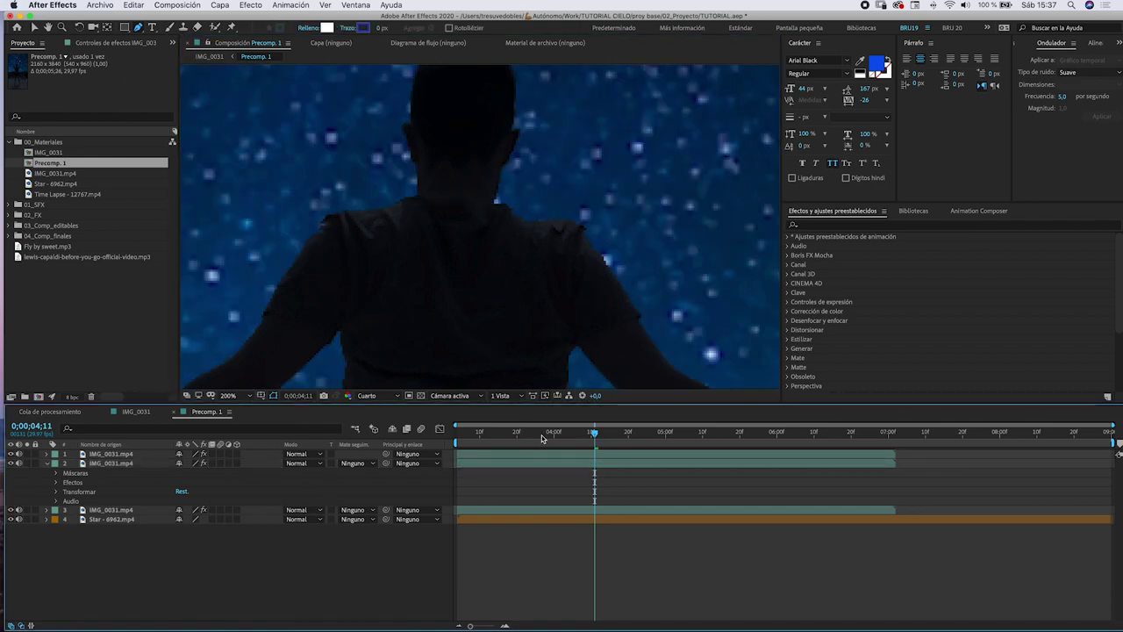
Step: At 0;00;05;01, pull the mask's left vertex outward to fit the man's shoulder
mouse_move(593, 435)
mouse_down()
mouse_move(487, 435)
mouse_move(667, 432)
mouse_up()
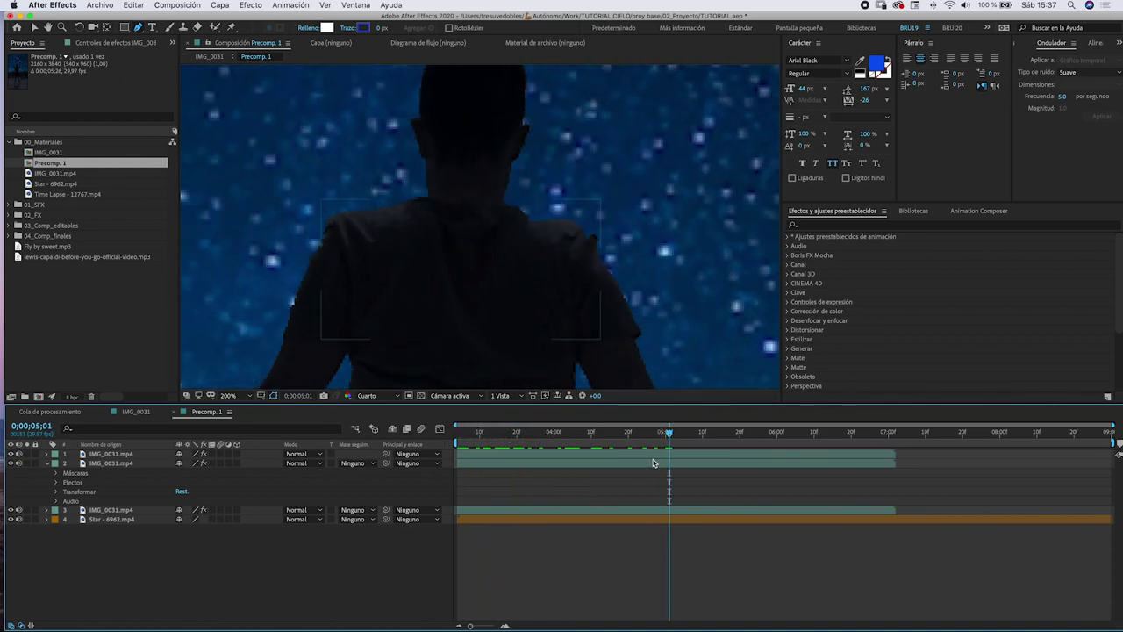
click(654, 464)
drag(326, 220, 315, 256)
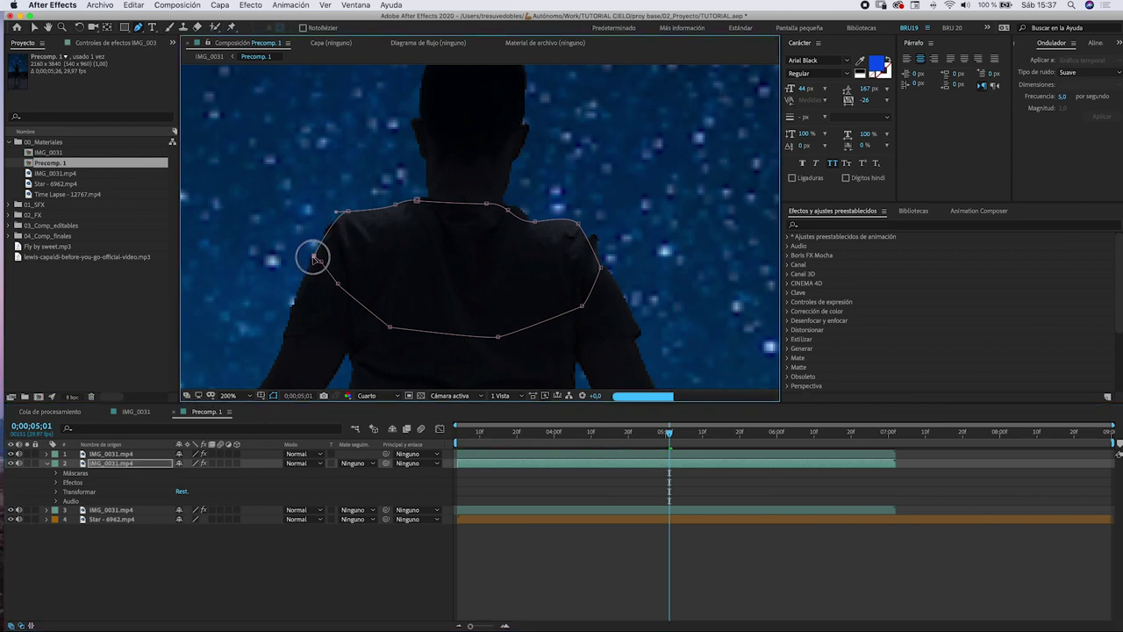
click(410, 559)
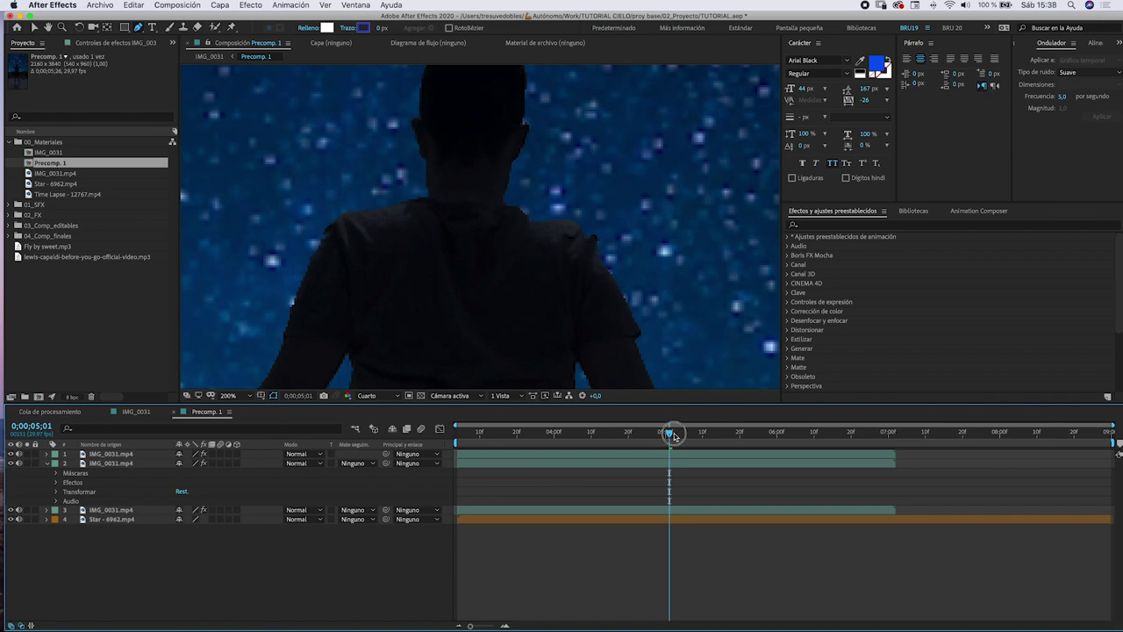
Step: Scrub through to 0;00;05;22 to confirm the reshaped mask follows the man
drag(674, 436, 747, 430)
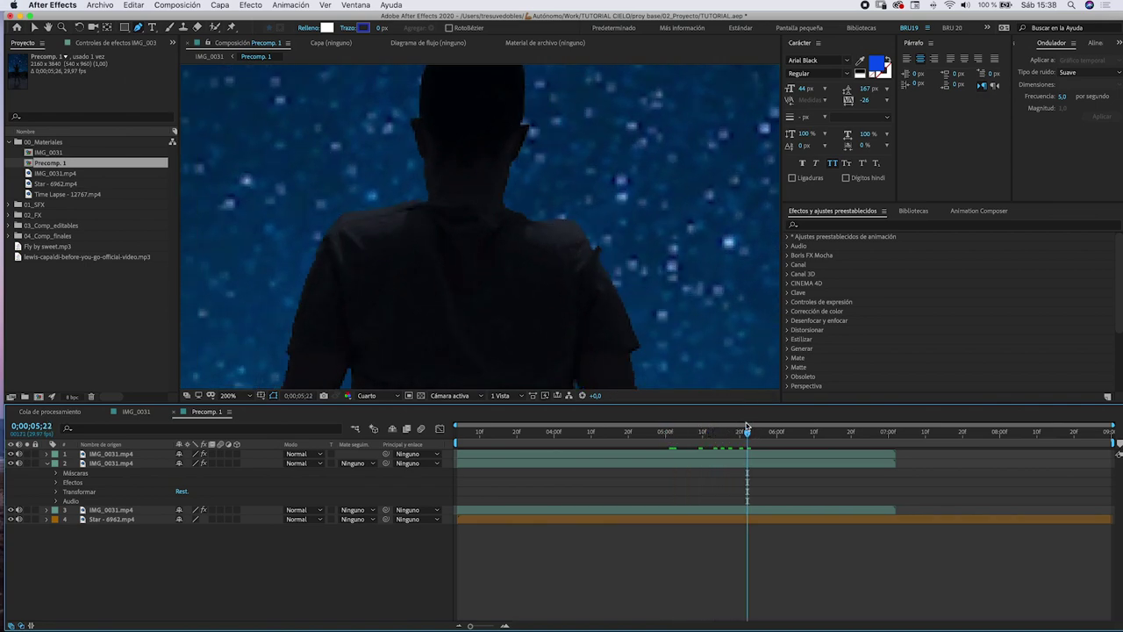
scroll(544, 279, down, 1)
scroll(544, 279, down, 1)
scroll(544, 279, down, 1)
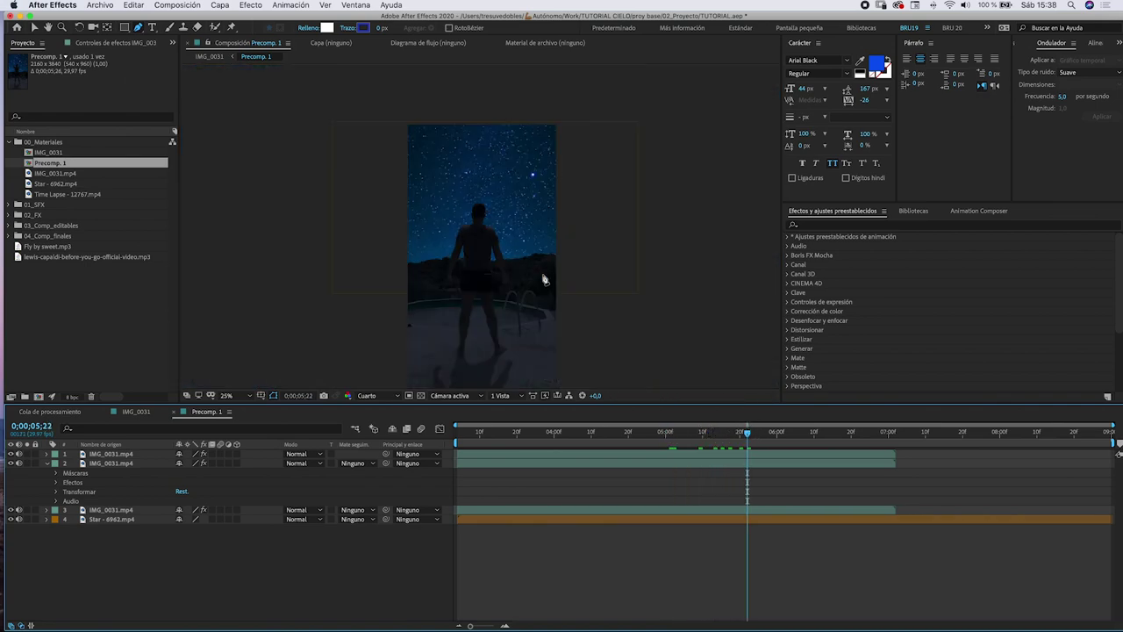
scroll(544, 279, up, 1)
drag(774, 431, 747, 433)
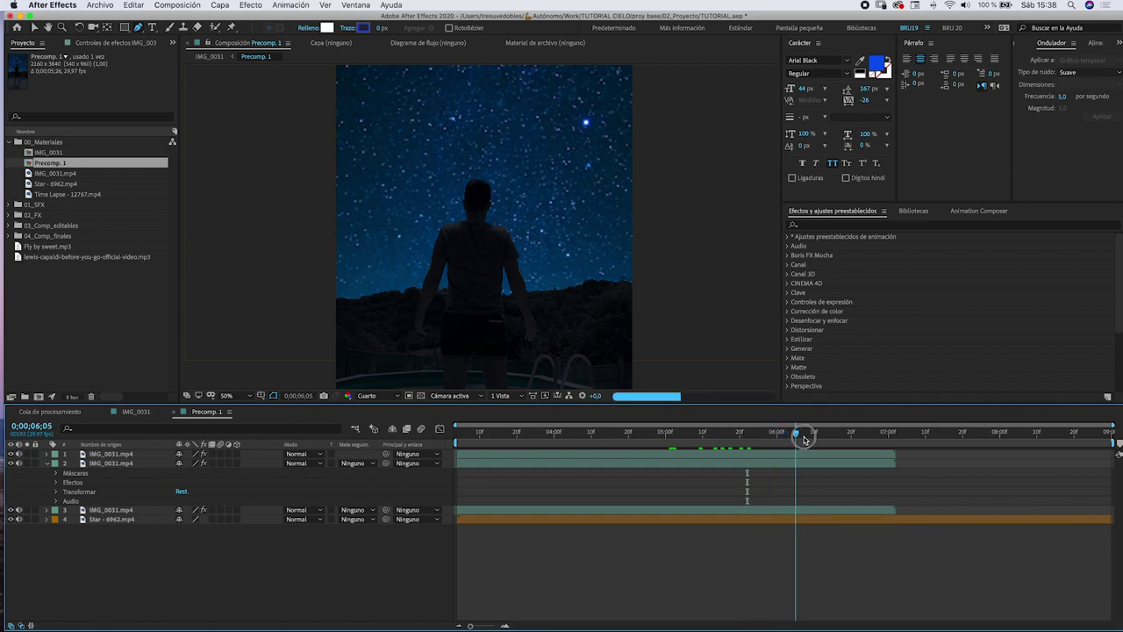
Step: Back in IMG_0031, scrub from 0;00;03;13 into the starry-night section, then open the Composición menu
key(shift+comma)
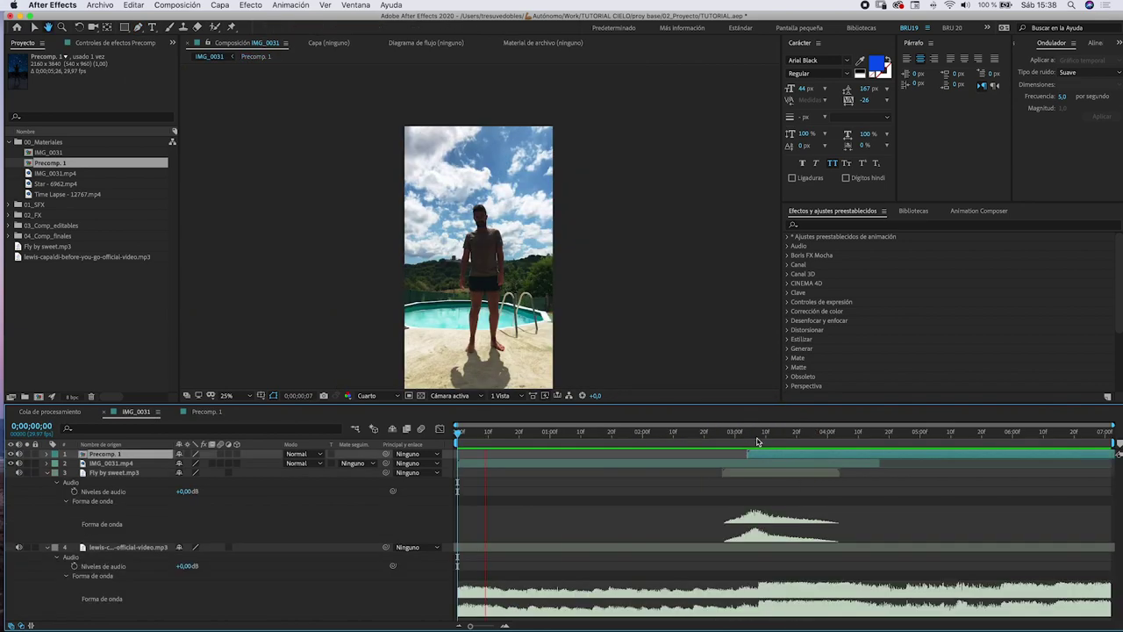
mouse_move(760, 434)
mouse_down()
mouse_move(806, 437)
mouse_move(787, 437)
mouse_up()
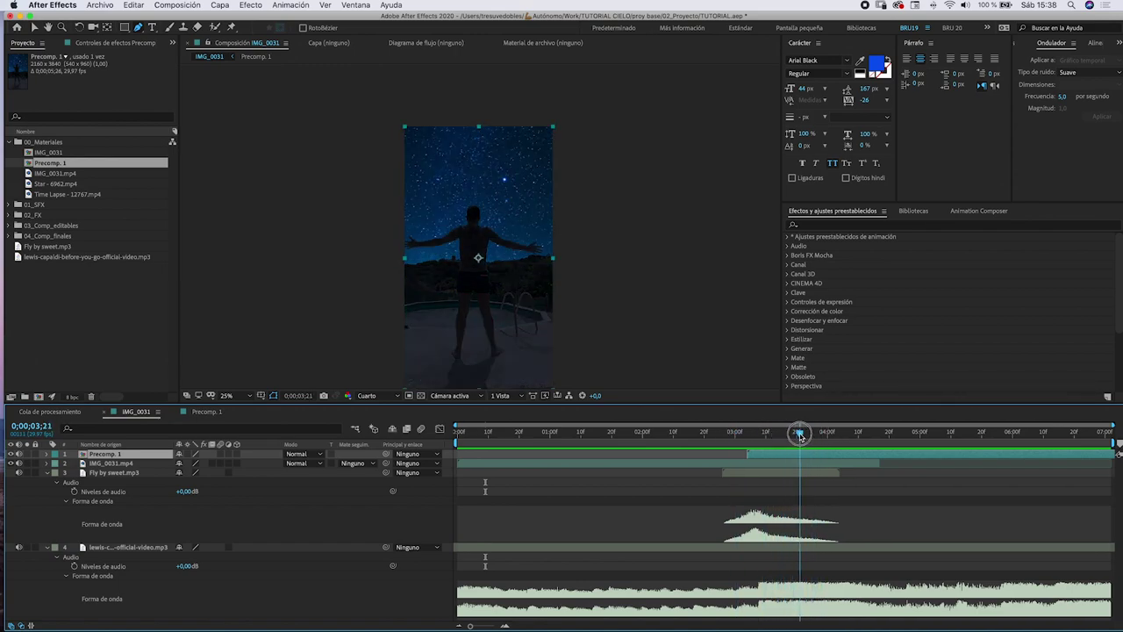
drag(787, 437, 1051, 435)
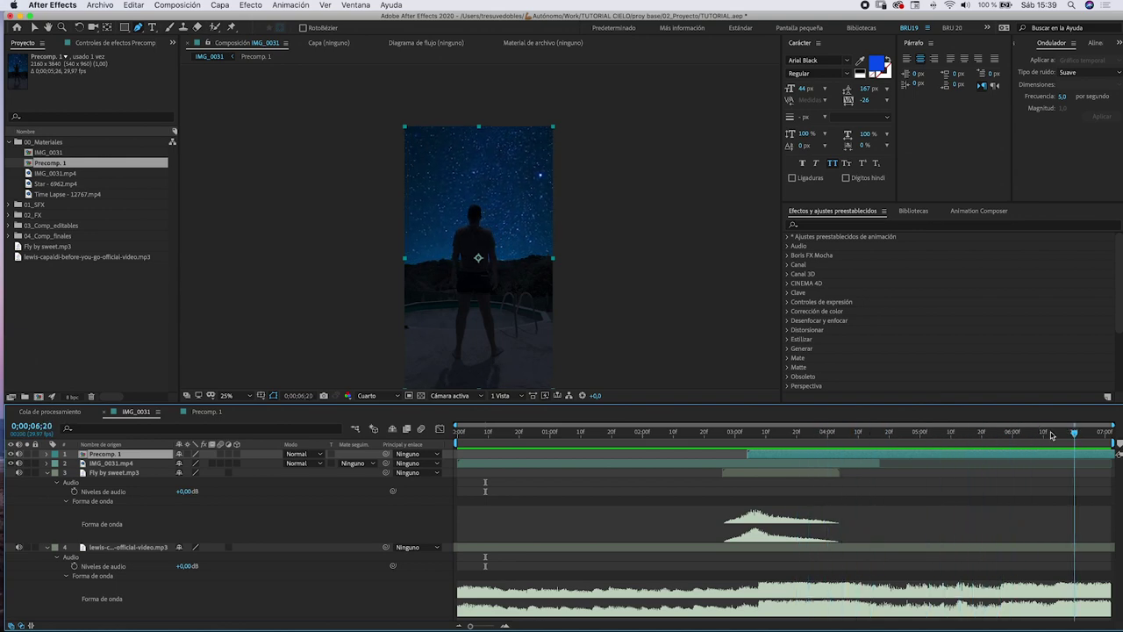
click(180, 6)
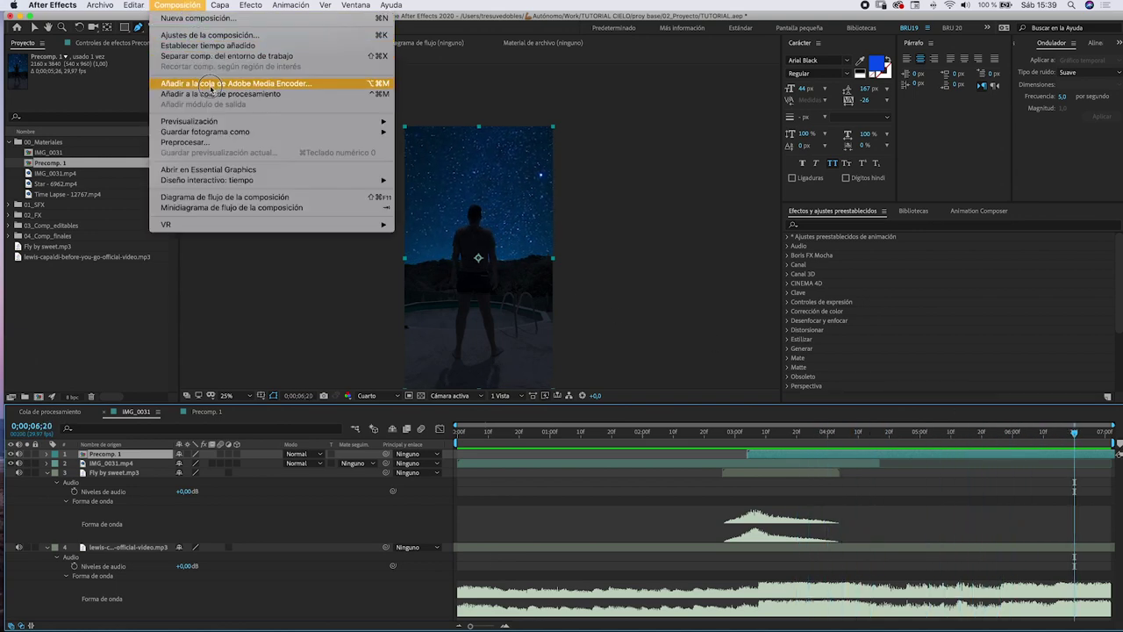
Step: Queue IMG_0031 in Media Encoder as tutorial.mp4 in TUTORIAL CIELO/proy base/04_Exportados and start encoding
click(208, 84)
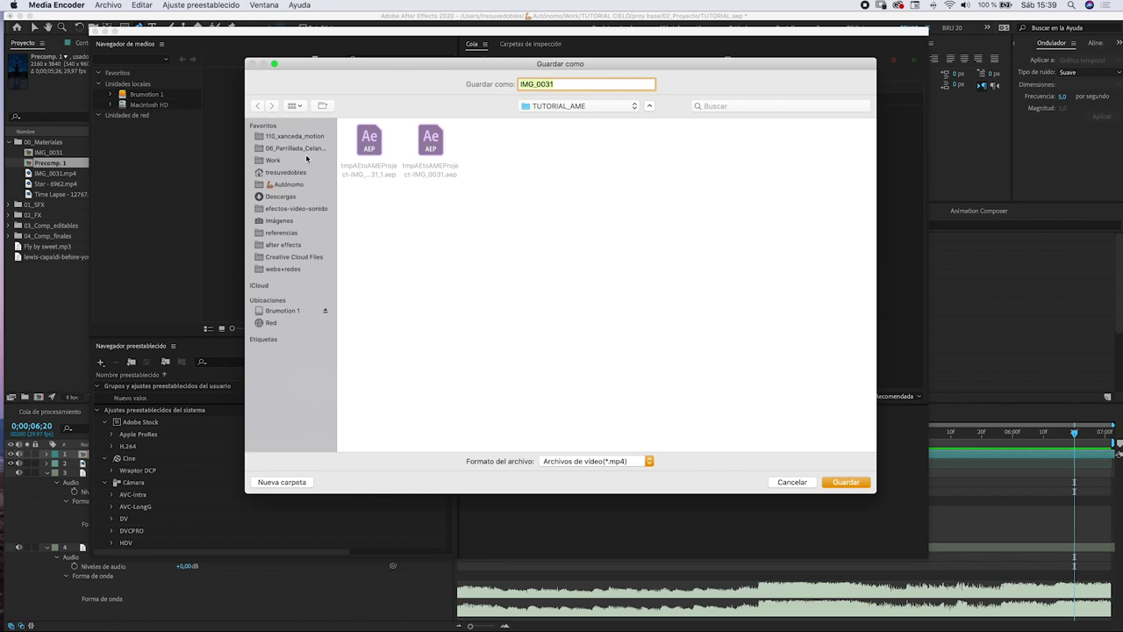
click(273, 160)
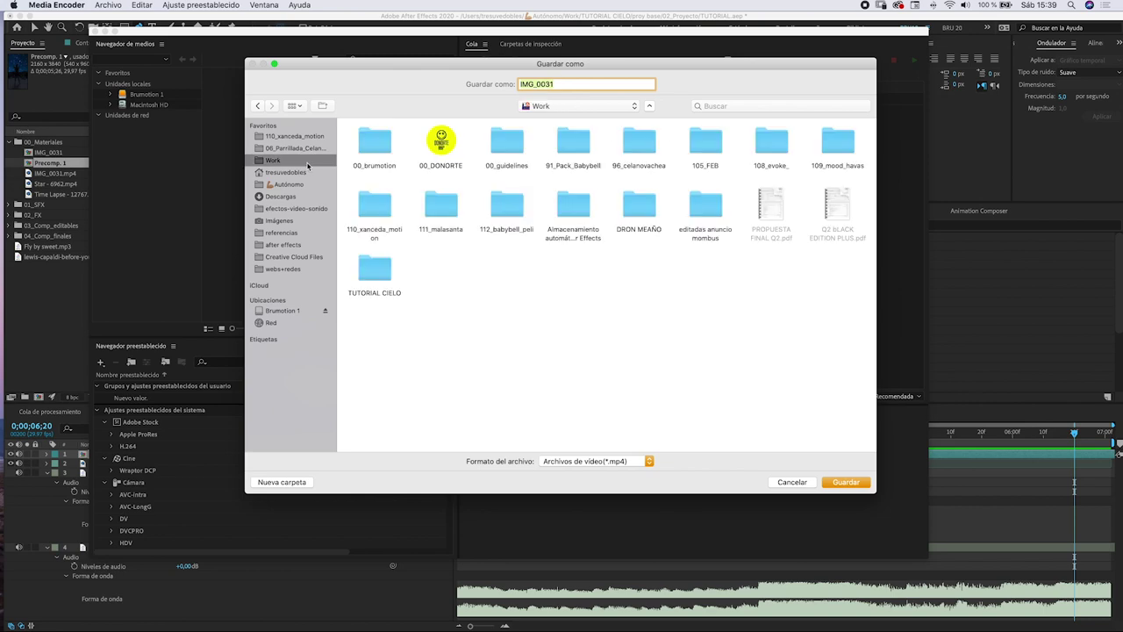
double_click(374, 268)
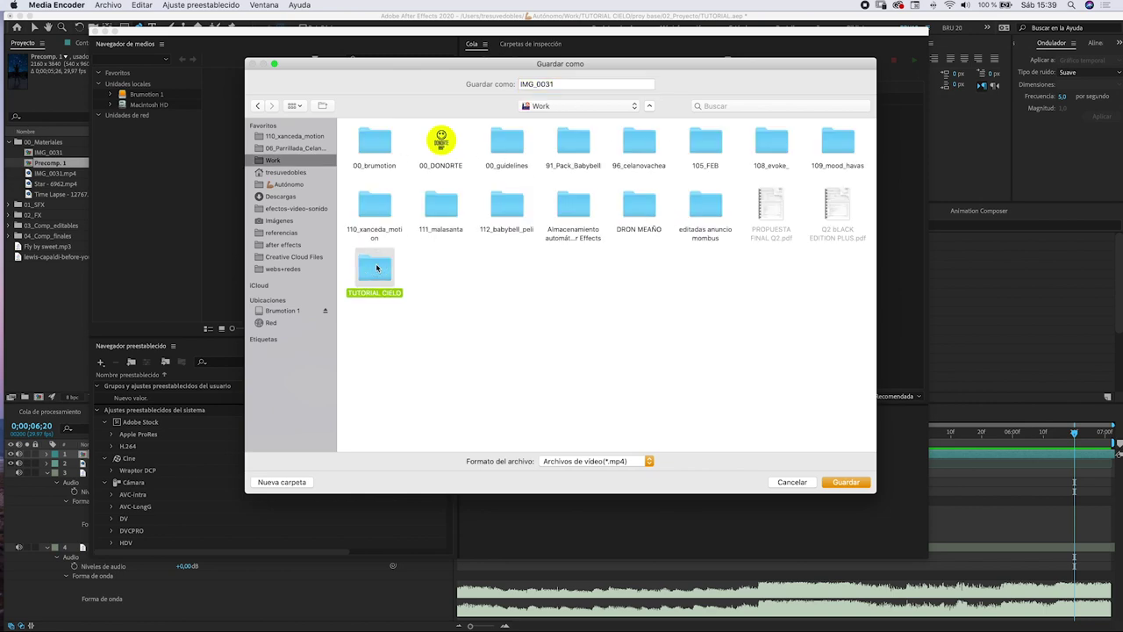
double_click(434, 146)
double_click(554, 144)
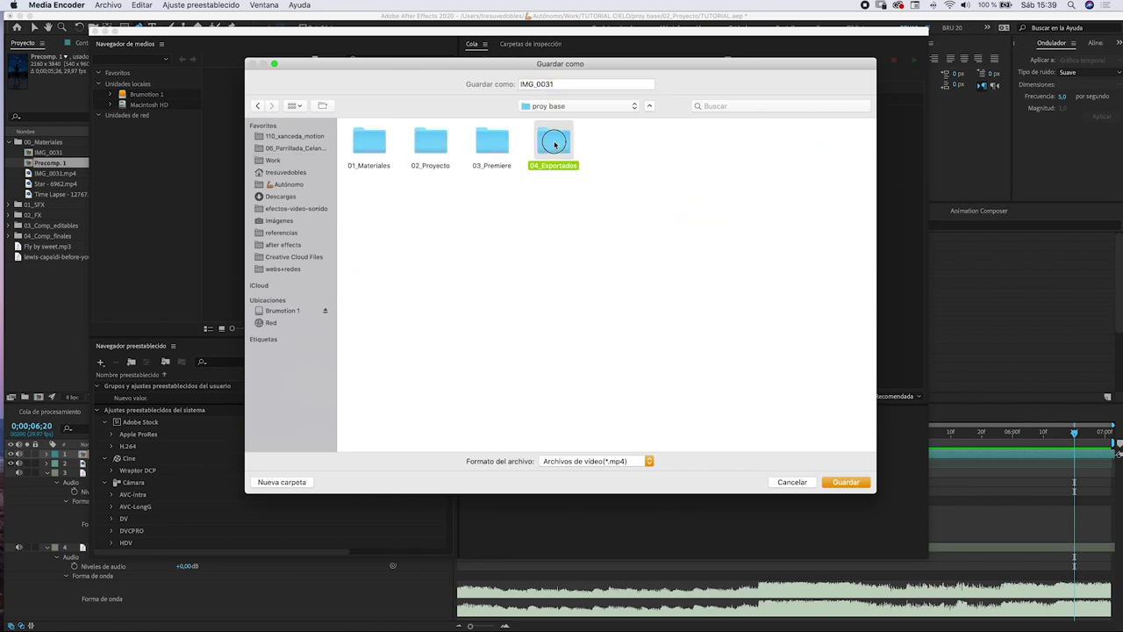
click(477, 83)
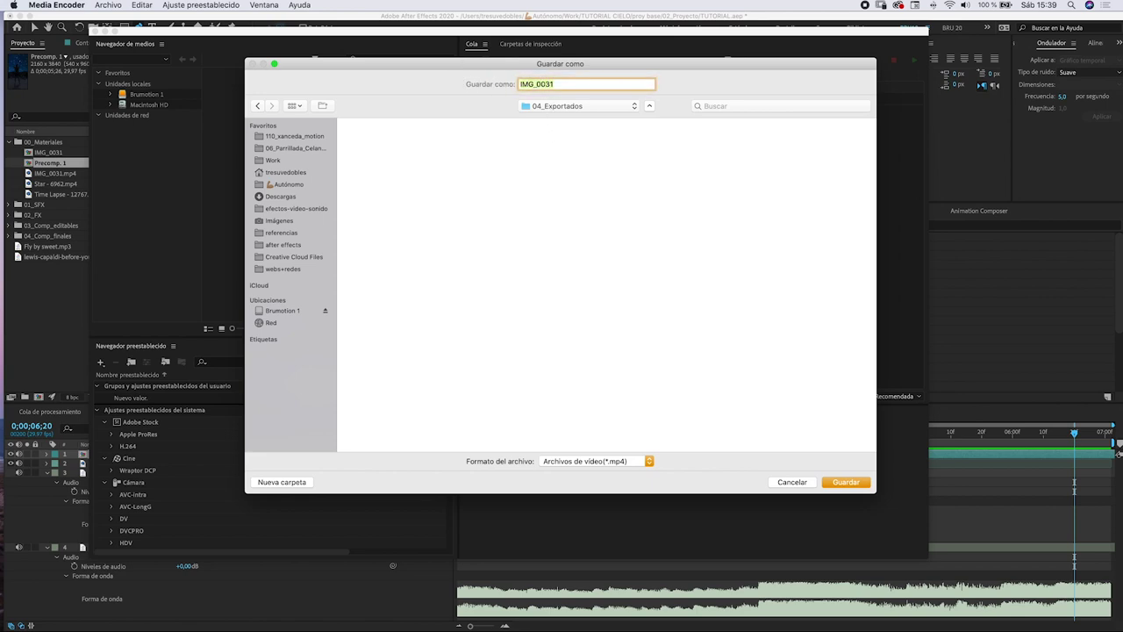
click(586, 83)
text(tutorial)
key(Return)
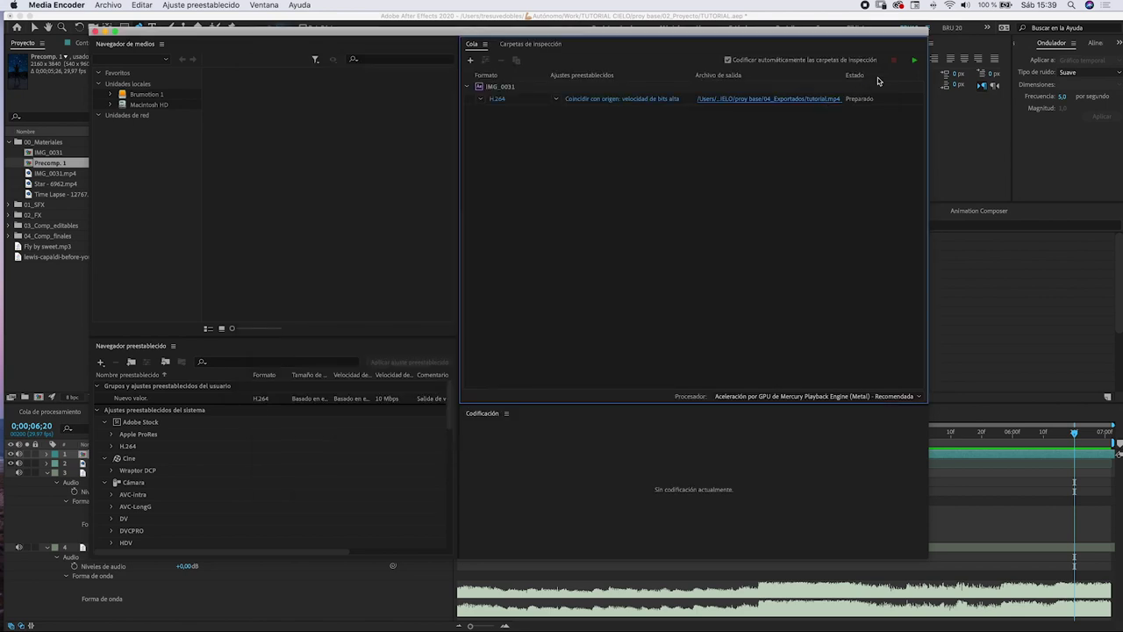
click(914, 62)
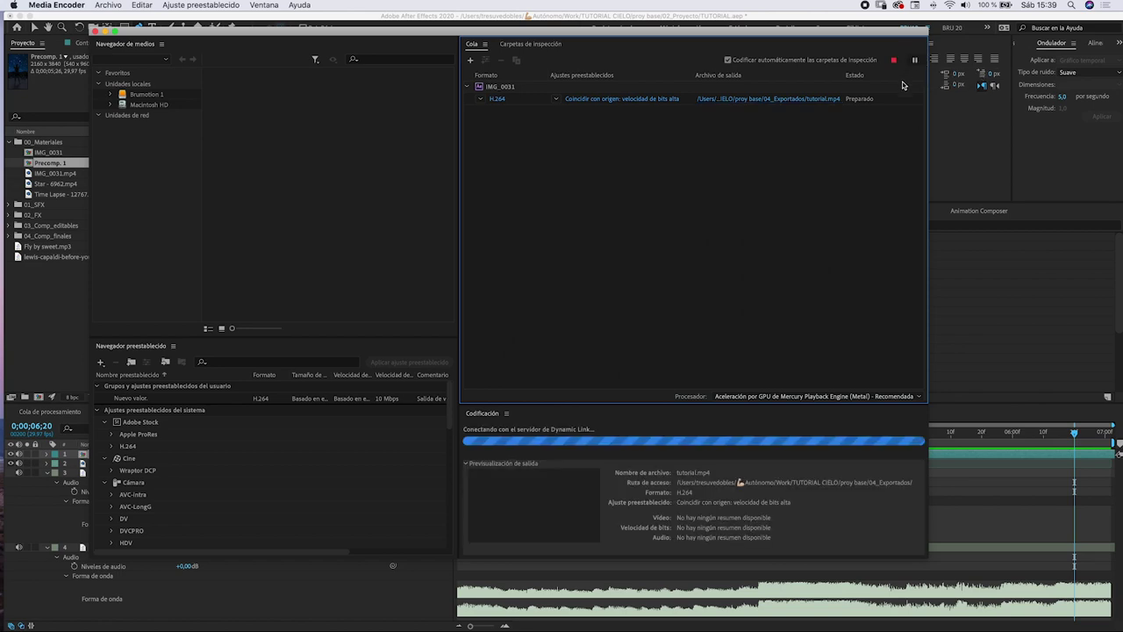